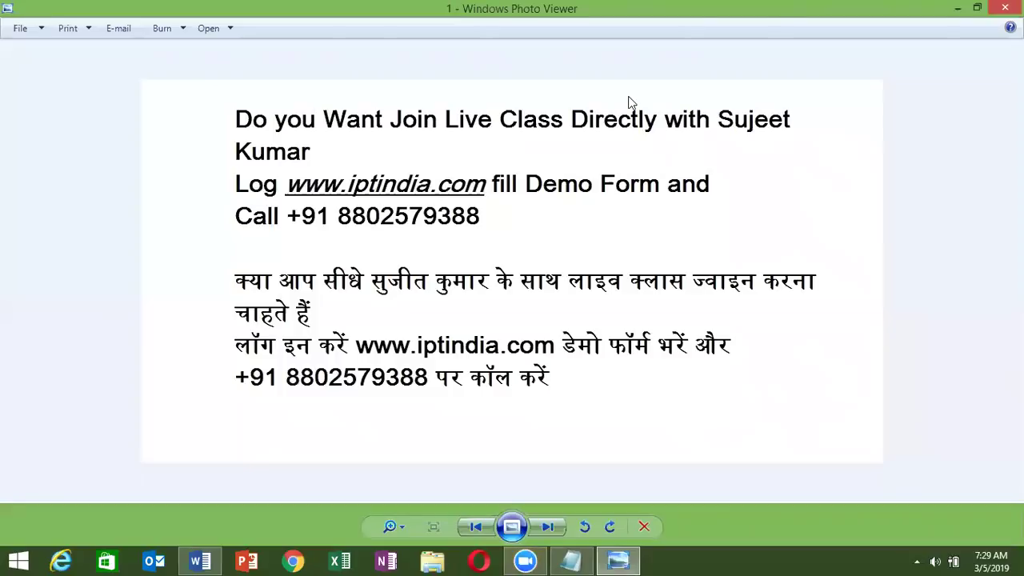
Advance to the next image in Windows Photo Viewer, then close the viewer.
{"action": "left_click", "coordinate": [547, 528]}
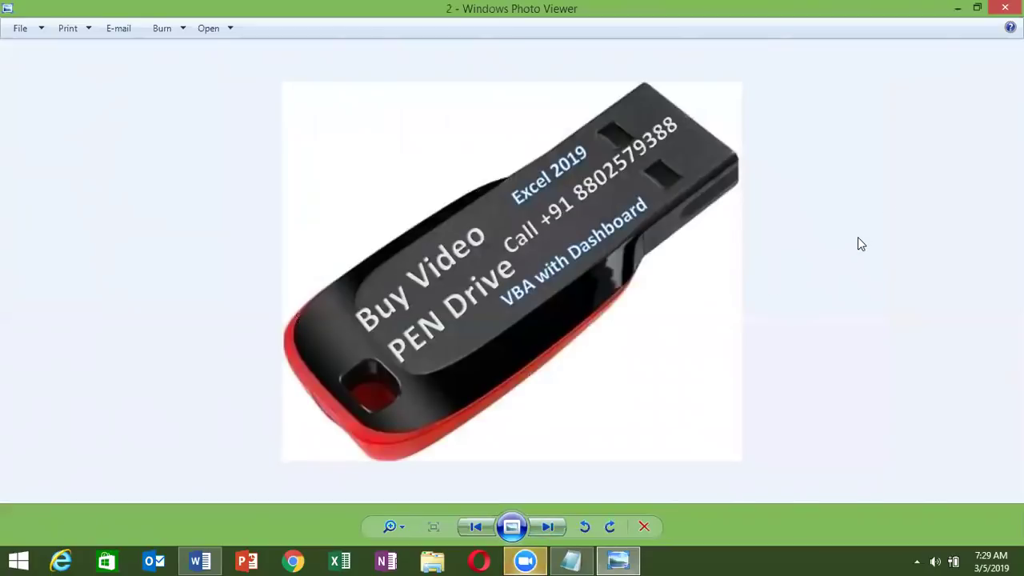
{"action": "left_click", "coordinate": [1004, 8]}
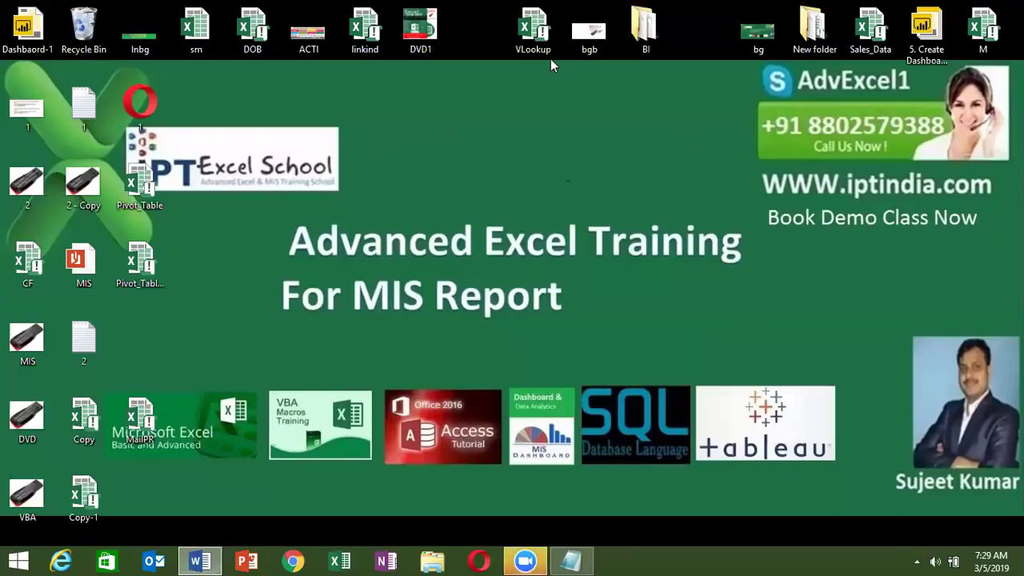
Launch Excel, open the CF workbook from Recent, and add a blank Sheet1 starting at A2.
{"action": "left_click", "coordinate": [361, 561]}
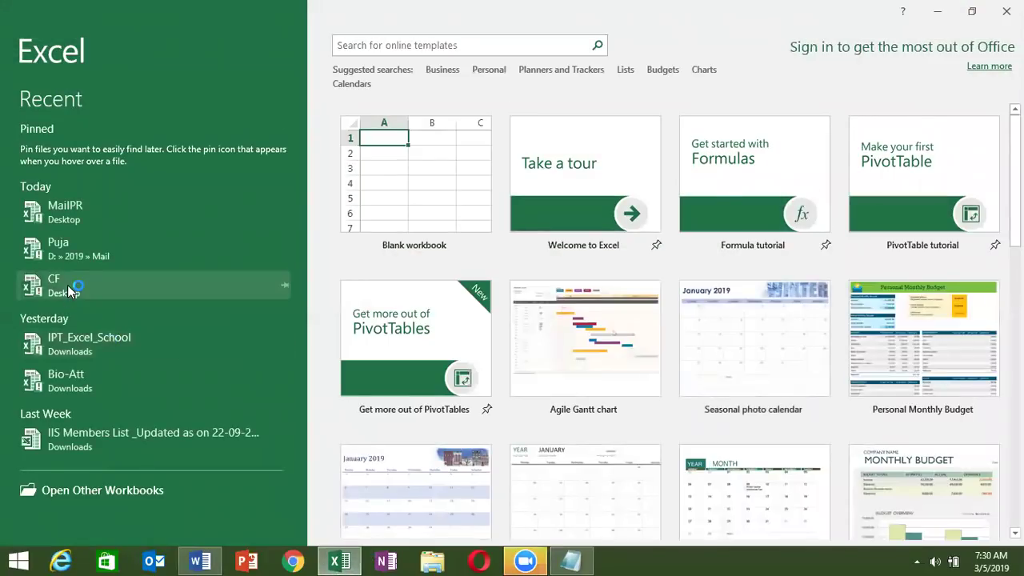
{"action": "left_click", "coordinate": [67, 285]}
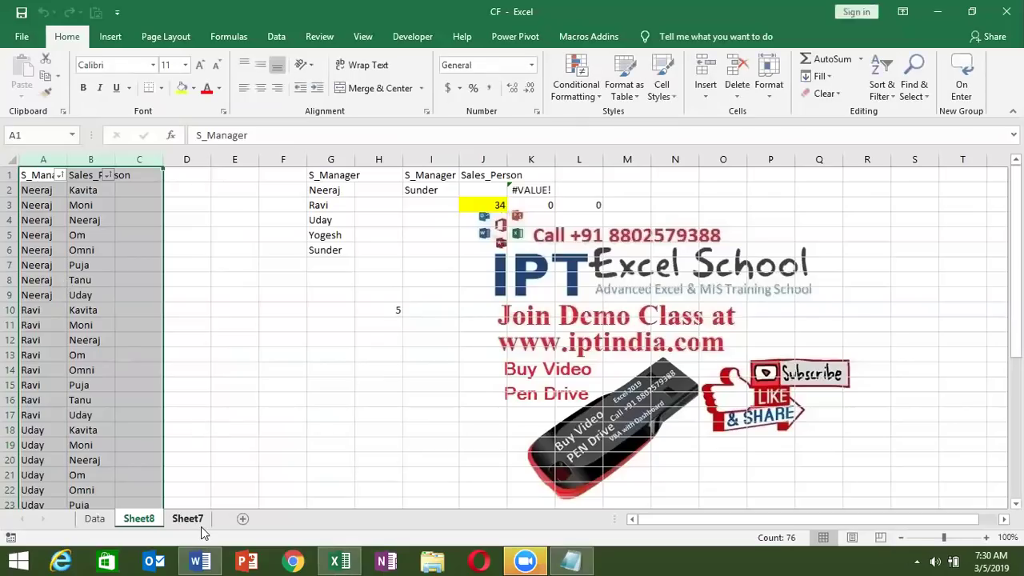
{"action": "left_click", "coordinate": [201, 523]}
{"action": "left_click", "coordinate": [242, 520]}
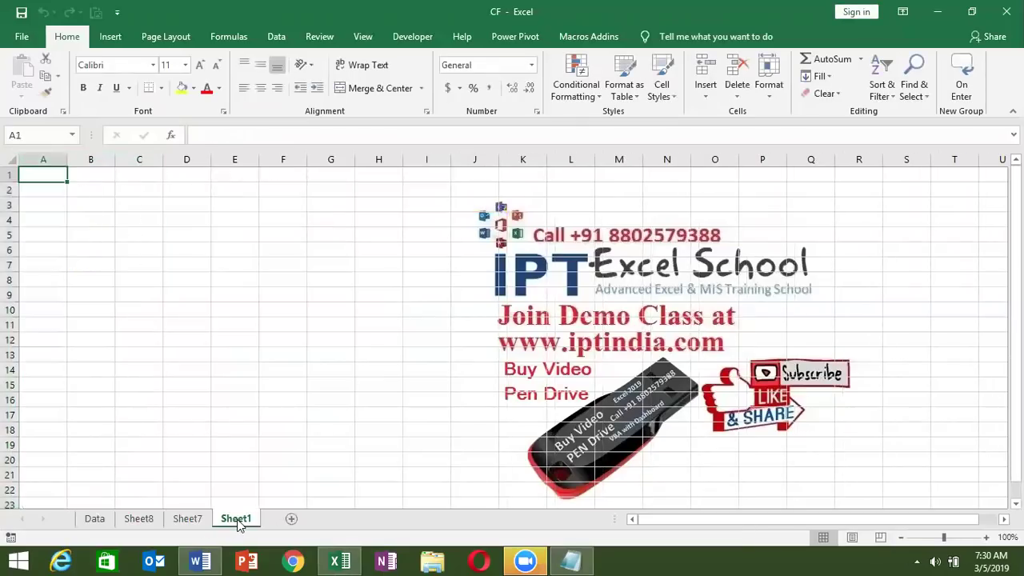
{"action": "left_click", "coordinate": [197, 522]}
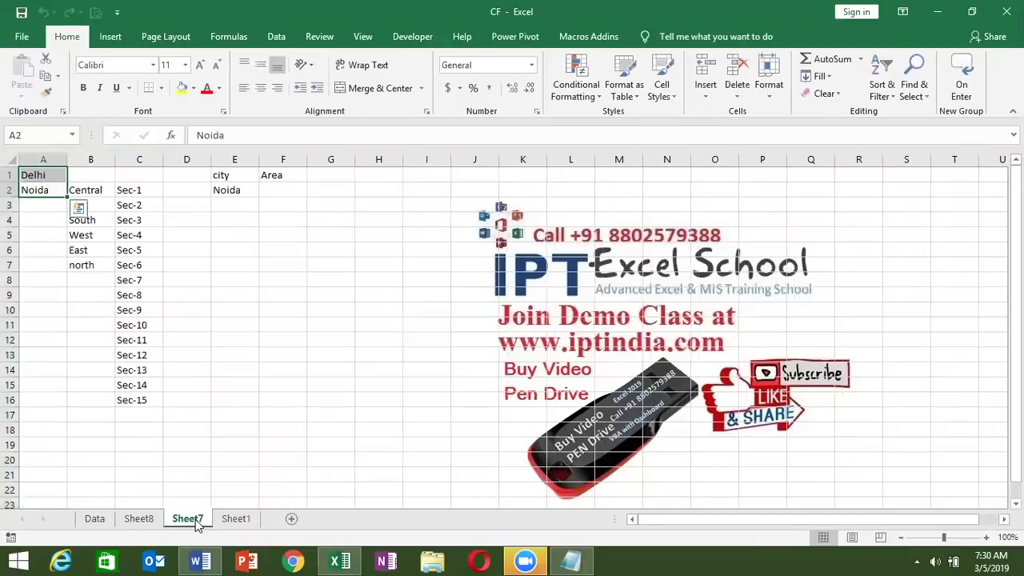
{"action": "left_click", "coordinate": [239, 521]}
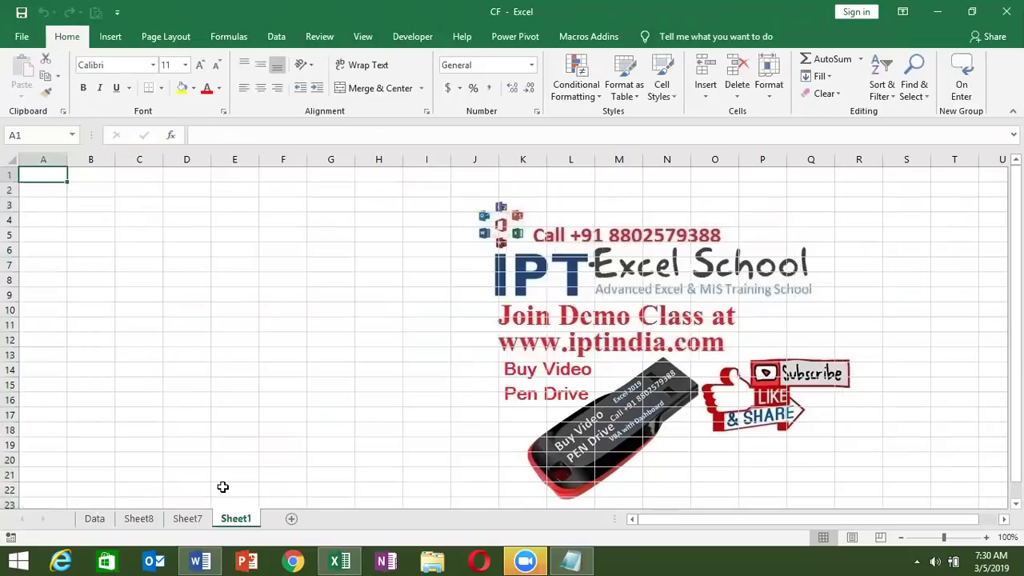
{"action": "key", "text": "Down"}
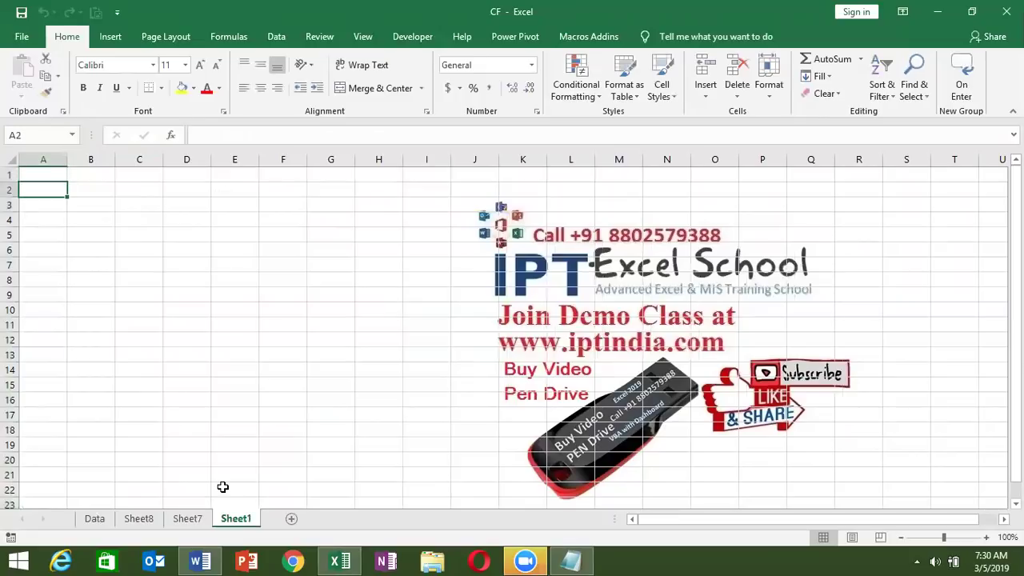
Enter the labels P and R with values 50000 and 7% in A2:B3.
{"action": "type", "text": "P"}
{"action": "key", "text": "Tab"}
{"action": "type", "text": "50000"}
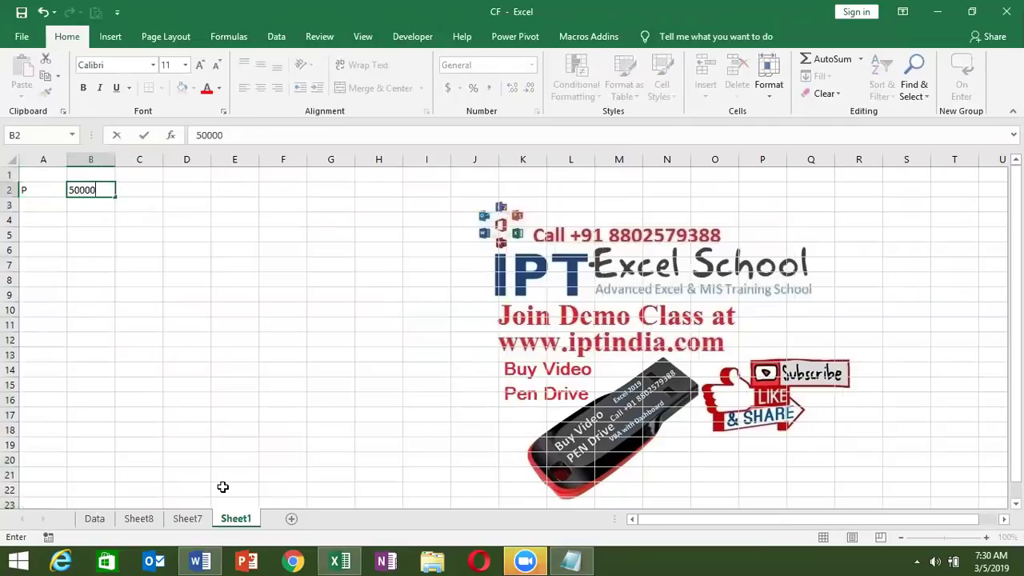
{"action": "key", "text": "Return"}
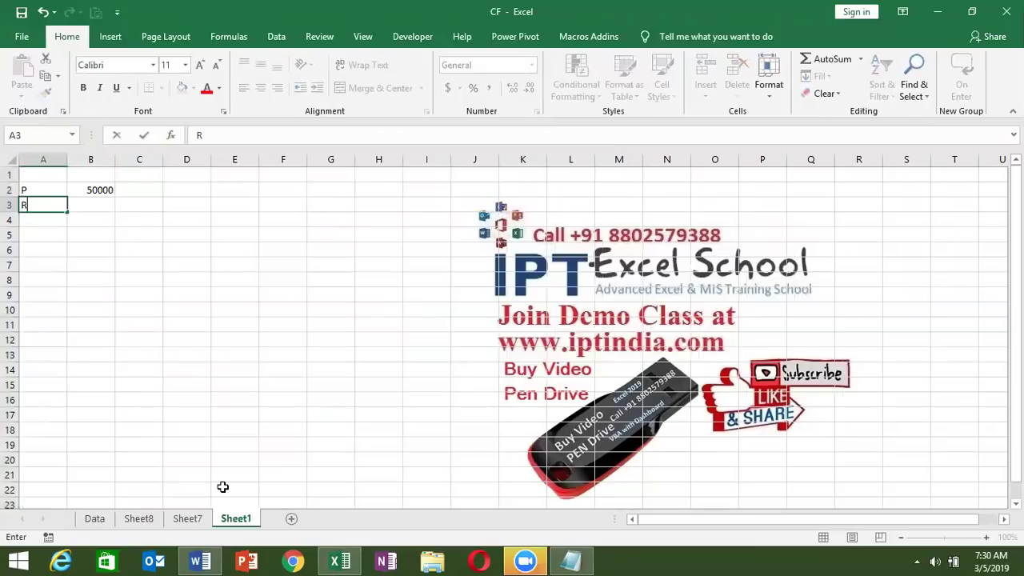
{"action": "type", "text": "R"}
{"action": "key", "text": "Tab"}
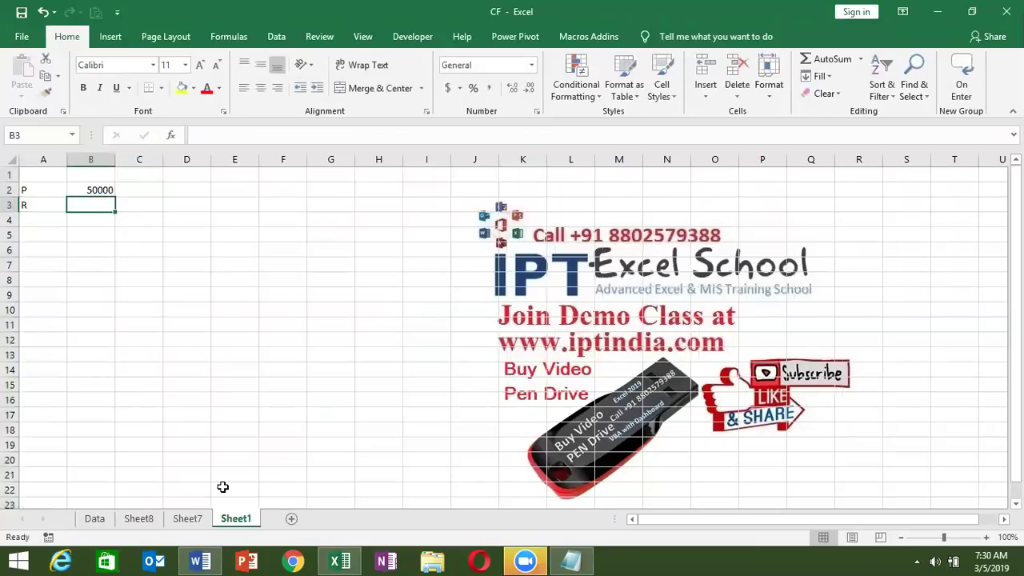
{"action": "type", "text": "4"}
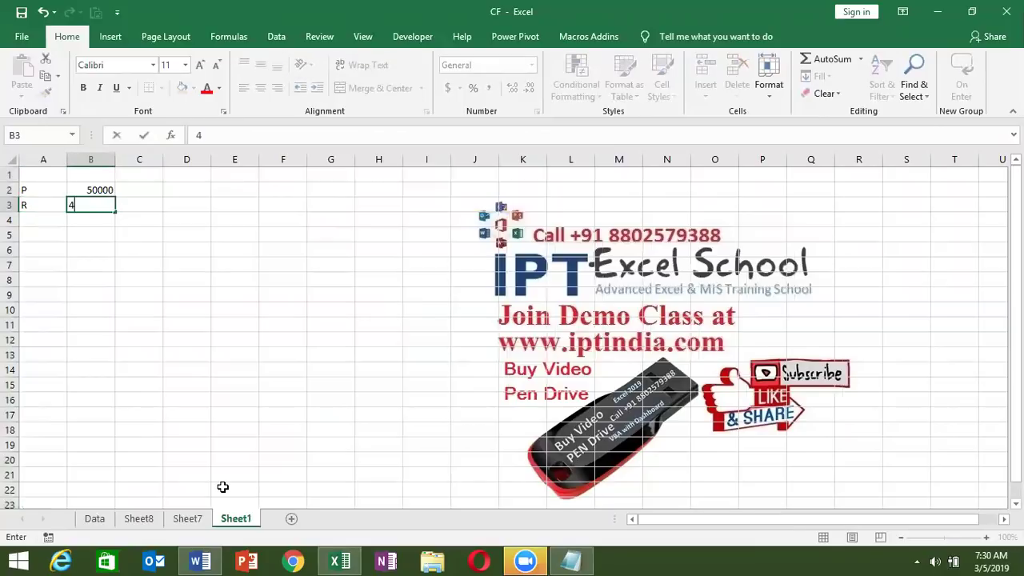
{"action": "key", "text": "BackSpace"}
{"action": "type", "text": "7"}
{"action": "type", "text": "%"}
{"action": "key", "text": "Return"}
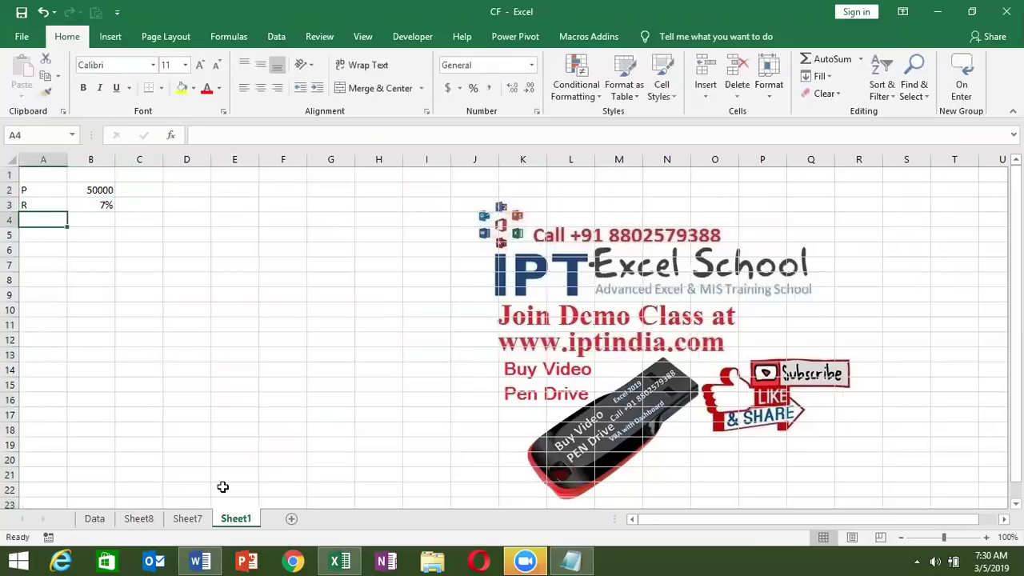
Enter T with a term of 4 in row 4 and the EMI label in B5.
{"action": "type", "text": "T"}
{"action": "key", "text": "Tab"}
{"action": "type", "text": "4"}
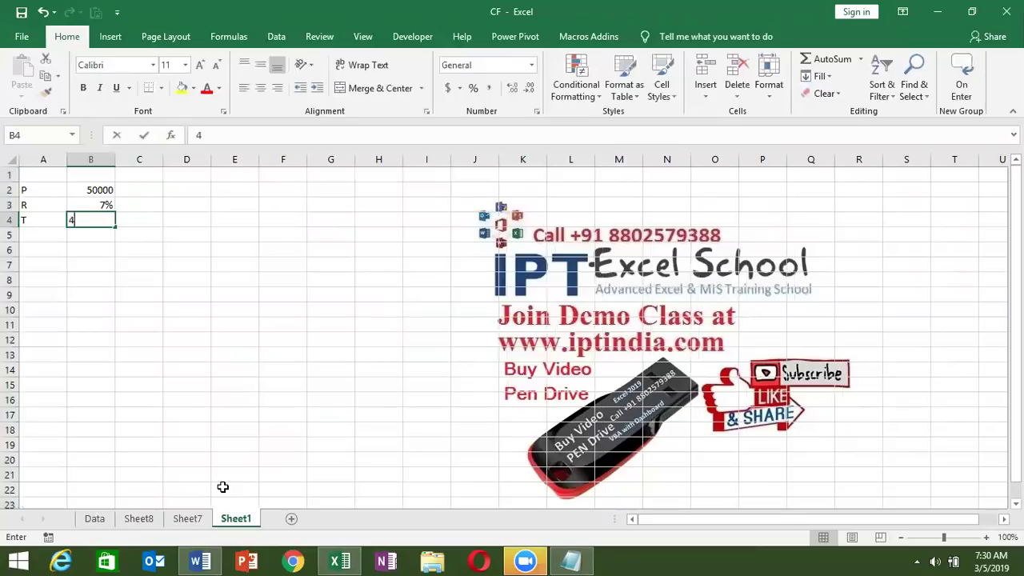
{"action": "key", "text": "Tab"}
{"action": "key", "text": "Left"}
{"action": "key", "text": "Down"}
{"action": "key", "text": "Down"}
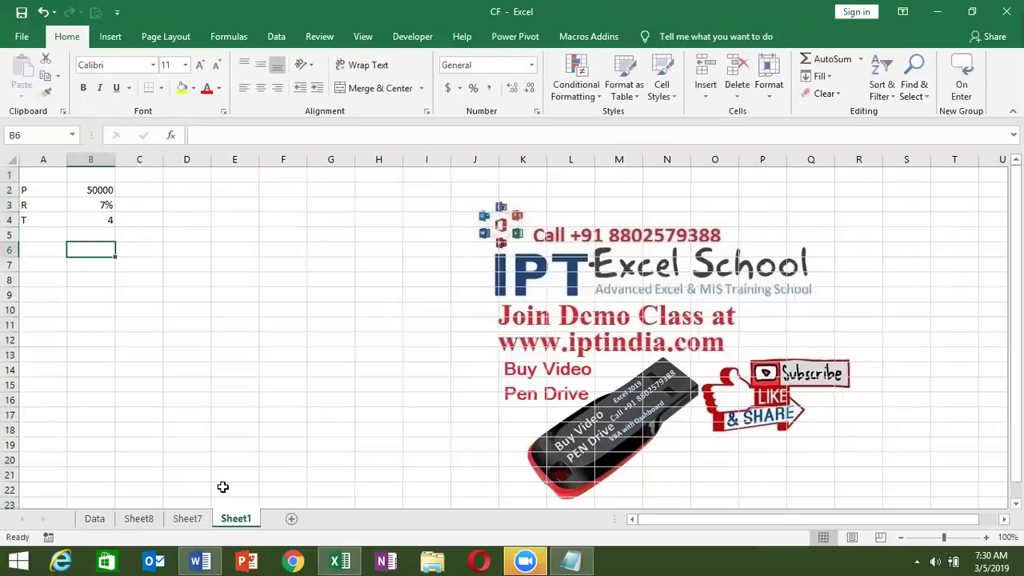
{"action": "key", "text": "Up"}
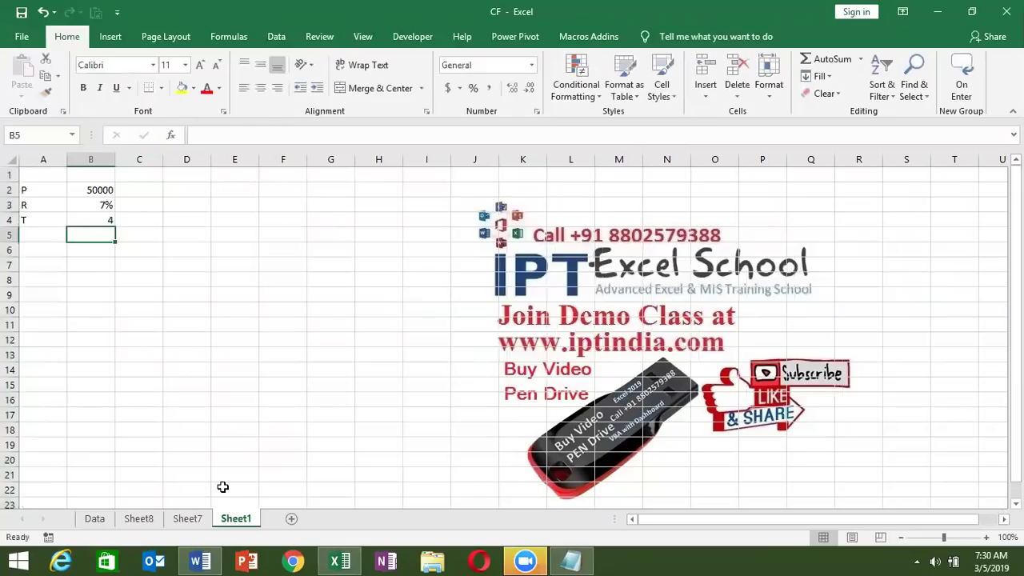
{"action": "type", "text": "EMI"}
{"action": "key", "text": "Tab"}
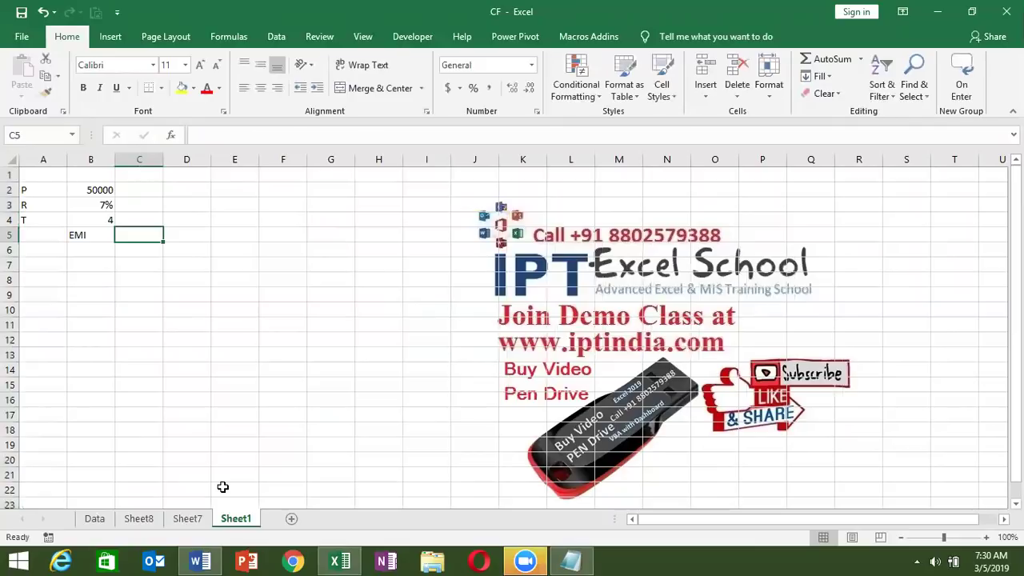
{"action": "key", "text": "Up"}
{"action": "key", "text": "Up"}
{"action": "key", "text": "Up"}
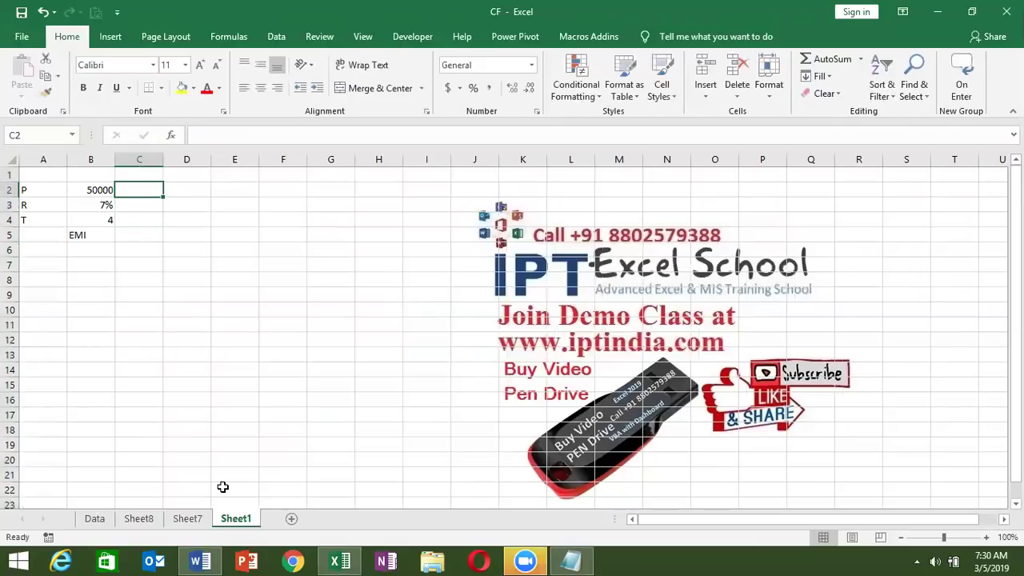
Calculate the interest in C2 with =B2*B3*B4, giving 14000.
{"action": "type", "text": "="}
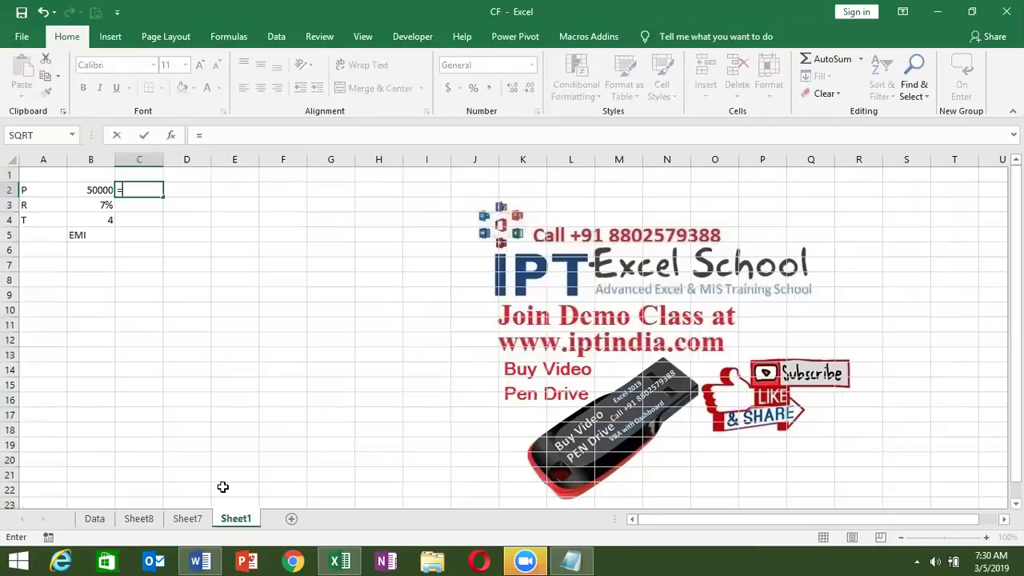
{"action": "key", "text": "Left"}
{"action": "type", "text": "*"}
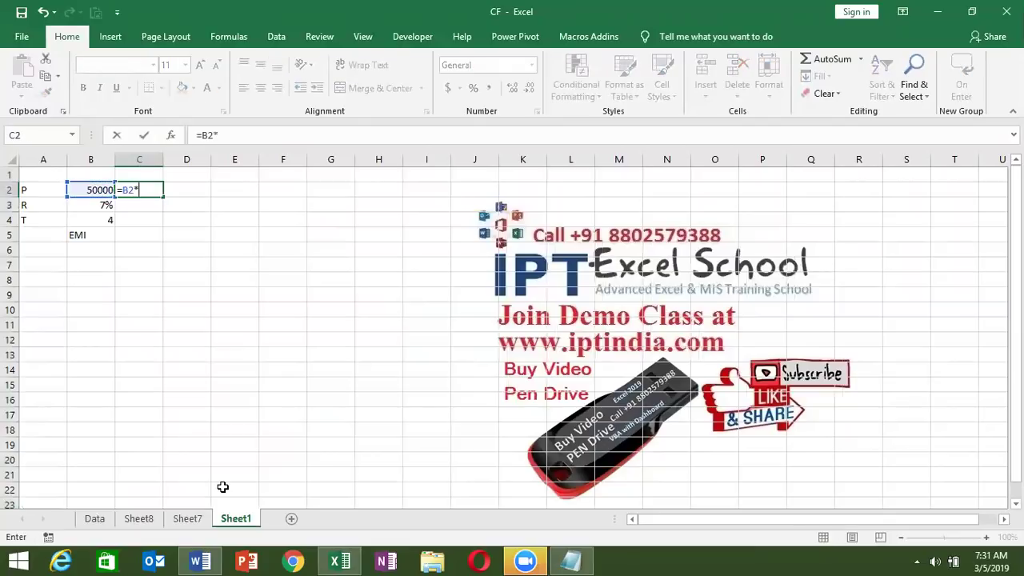
{"action": "key", "text": "Down"}
{"action": "key", "text": "Left"}
{"action": "type", "text": "*"}
{"action": "key", "text": "Down"}
{"action": "key", "text": "Left"}
{"action": "key", "text": "Down"}
{"action": "key", "text": "Return"}
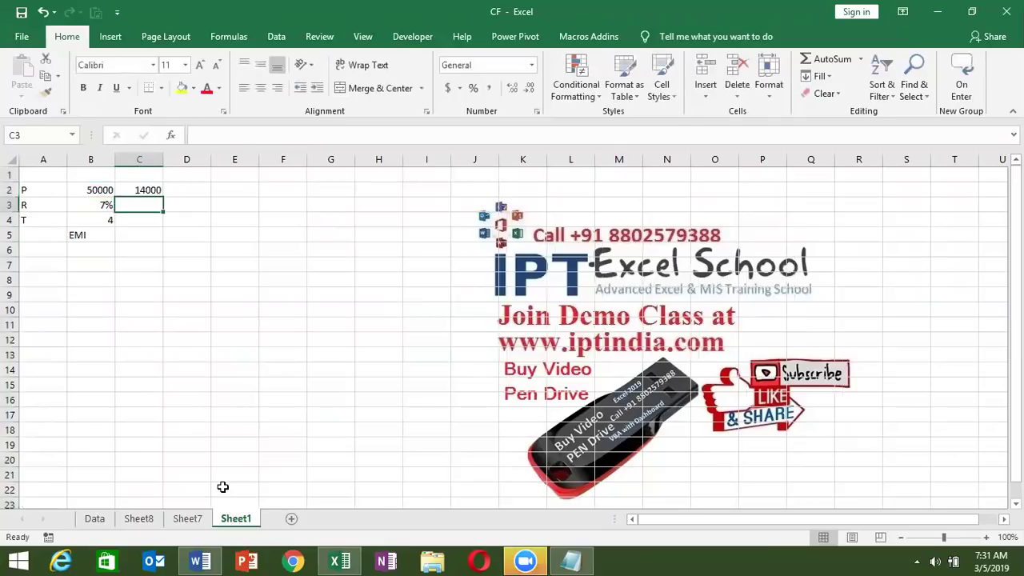
Calculate the total in D2 with =B2+C2, giving 64000.
{"action": "key", "text": "Up"}
{"action": "key", "text": "Right"}
{"action": "type", "text": "="}
{"action": "key", "text": "Down"}
{"action": "key", "text": "Down"}
{"action": "key", "text": "Left"}
{"action": "key", "text": "Left"}
{"action": "key", "text": "Up"}
{"action": "key", "text": "Up"}
{"action": "type", "text": "+"}
{"action": "key", "text": "Left"}
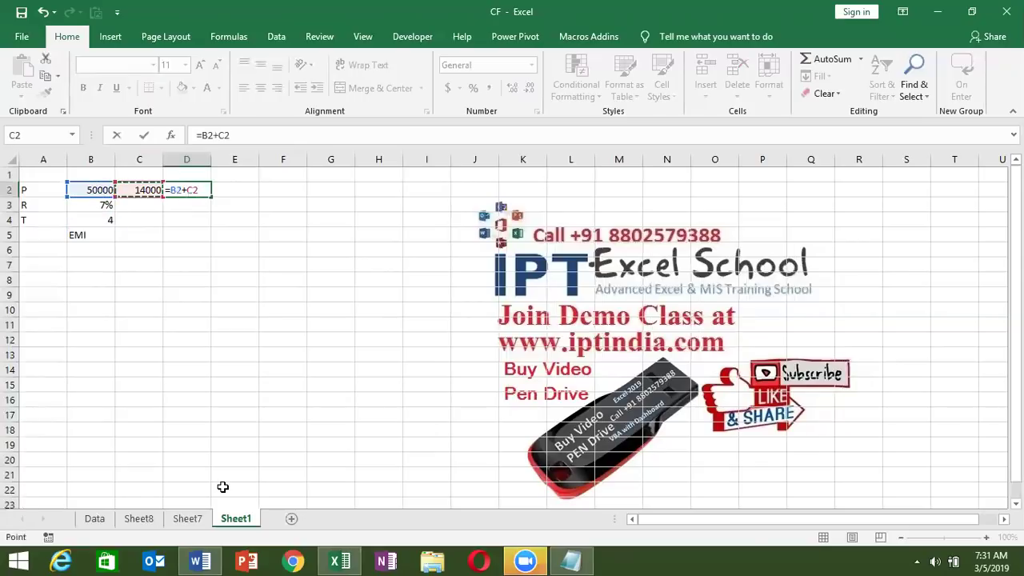
{"action": "key", "text": "Return"}
{"action": "key", "text": "Up"}
Calculate the monthly instalment in E2 with =D2/(4*12), giving 1333.333.
{"action": "key", "text": "Right"}
{"action": "type", "text": "="}
{"action": "key", "text": "Left"}
{"action": "type", "text": "/"}
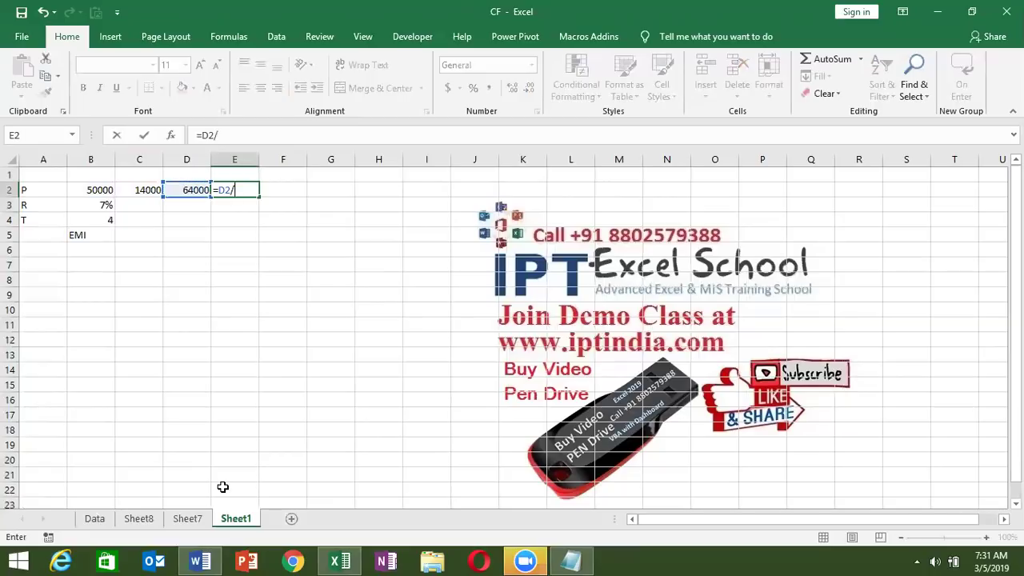
{"action": "type", "text": "(4*12)"}
{"action": "key", "text": "ctrl+Return"}
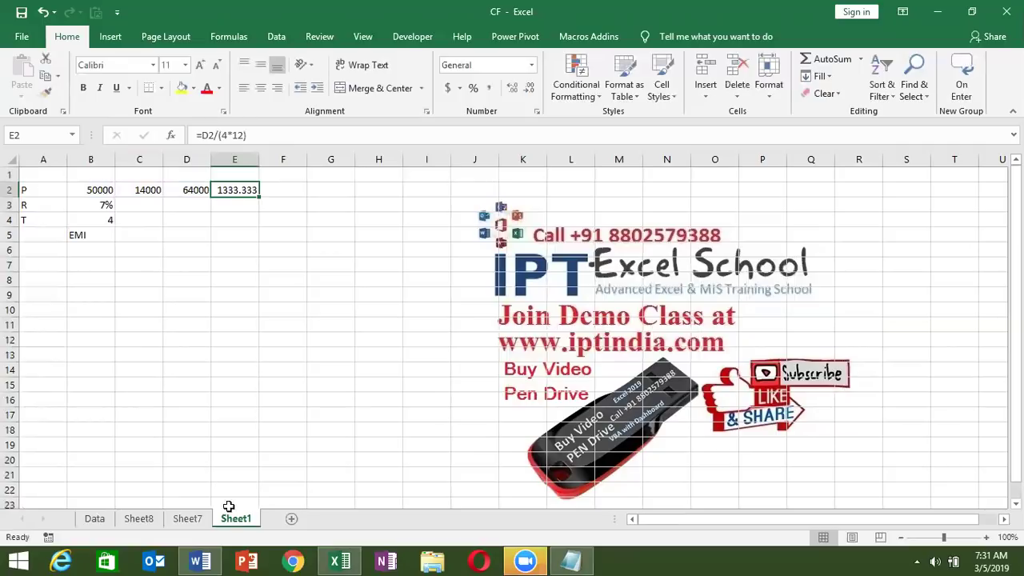
Compute the EMI in C5 with =PMT(B3/12,B4*12,B2), then add a new Sheet2.
{"action": "left_click", "coordinate": [145, 237]}
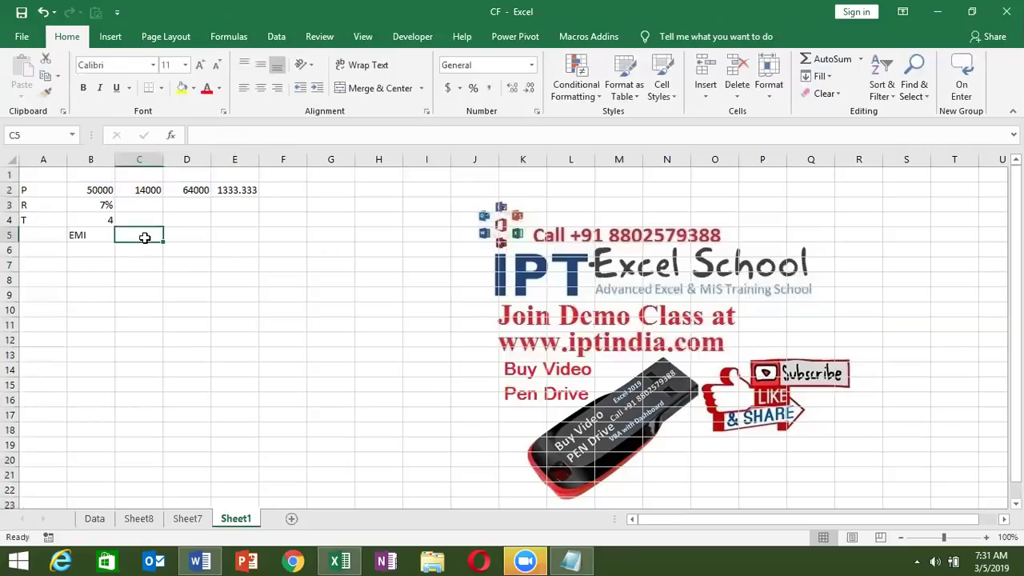
{"action": "type", "text": "pmt"}
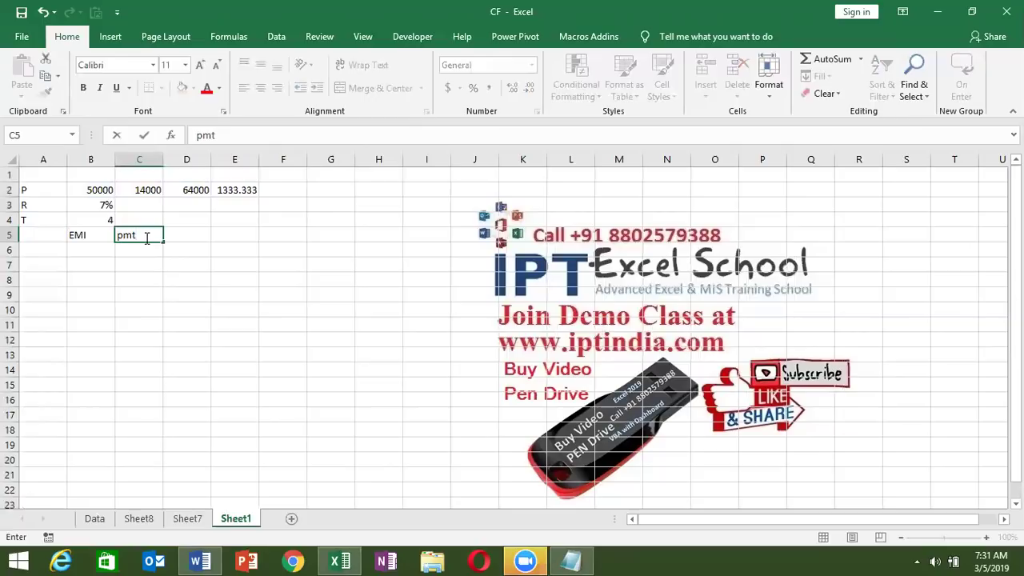
{"action": "key", "text": "BackSpace"}
{"action": "key", "text": "BackSpace"}
{"action": "key", "text": "BackSpace"}
{"action": "type", "text": "=pmt"}
{"action": "key", "text": "Tab"}
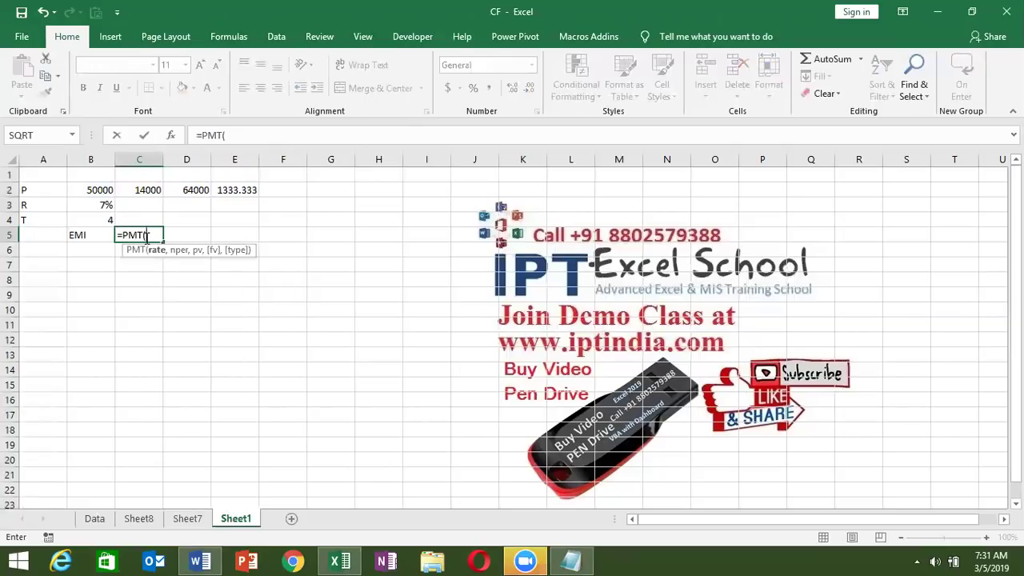
{"action": "left_click", "coordinate": [109, 207]}
{"action": "type", "text": "/12,"}
{"action": "left_click", "coordinate": [102, 217]}
{"action": "type", "text": "*12"}
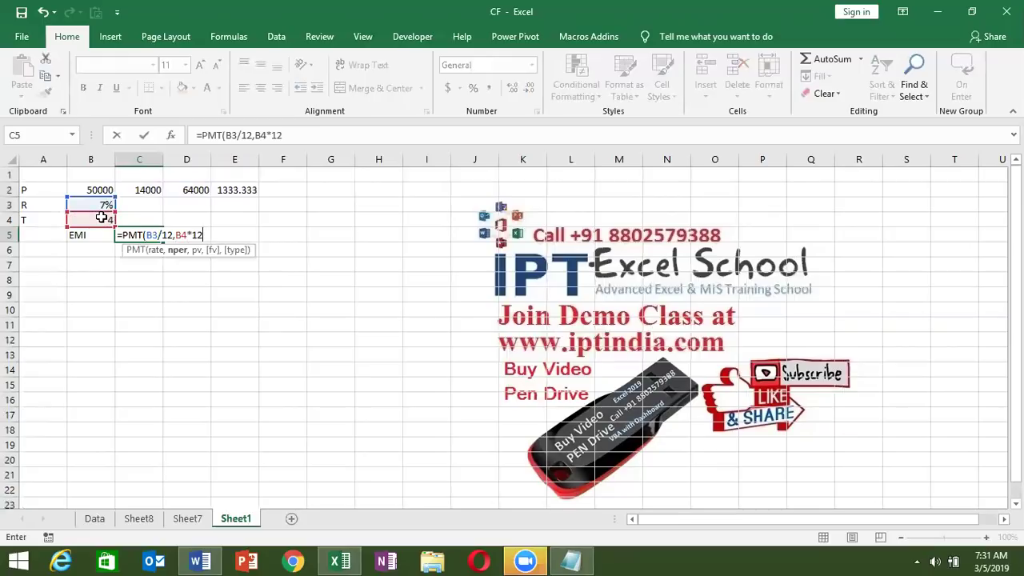
{"action": "type", "text": ","}
{"action": "left_click", "coordinate": [96, 190]}
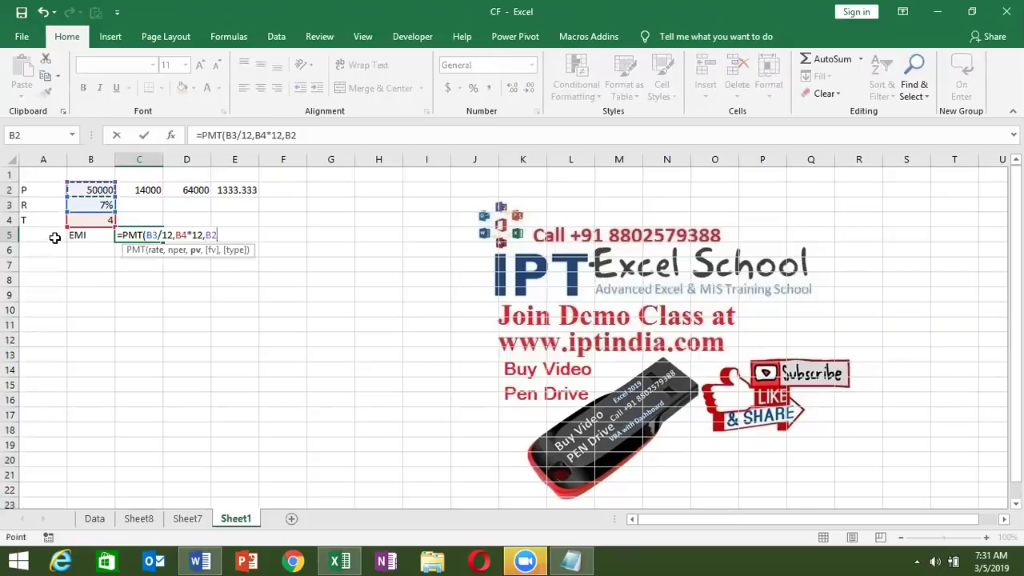
{"action": "key", "text": "Return"}
{"action": "key", "text": "Up"}
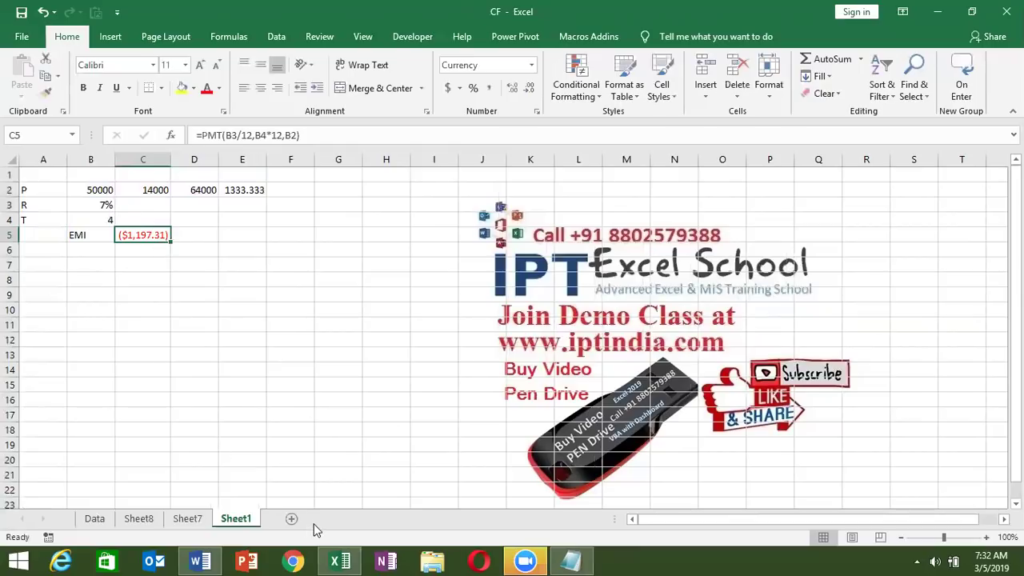
{"action": "left_click", "coordinate": [292, 520]}
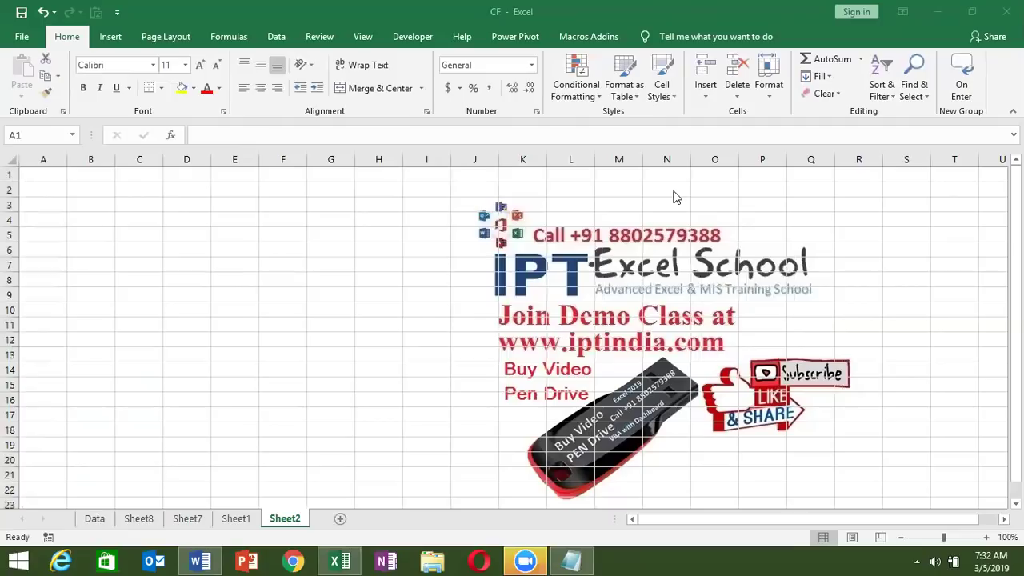
Enter the principal 50000 in A1 and the monthly rate =7%/12 in B1.
{"action": "type", "text": "50000"}
{"action": "key", "text": "Tab"}
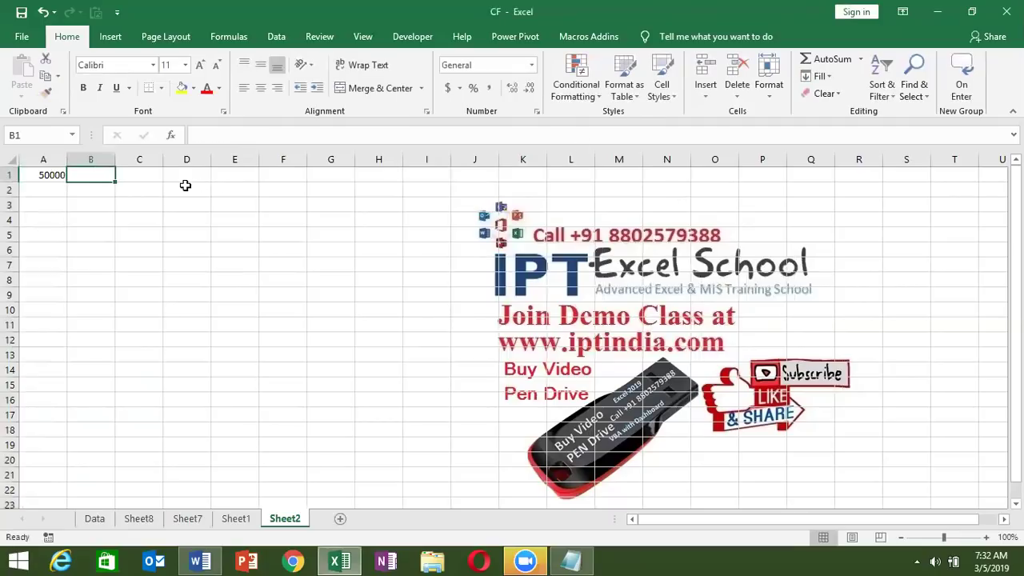
{"action": "type", "text": "="}
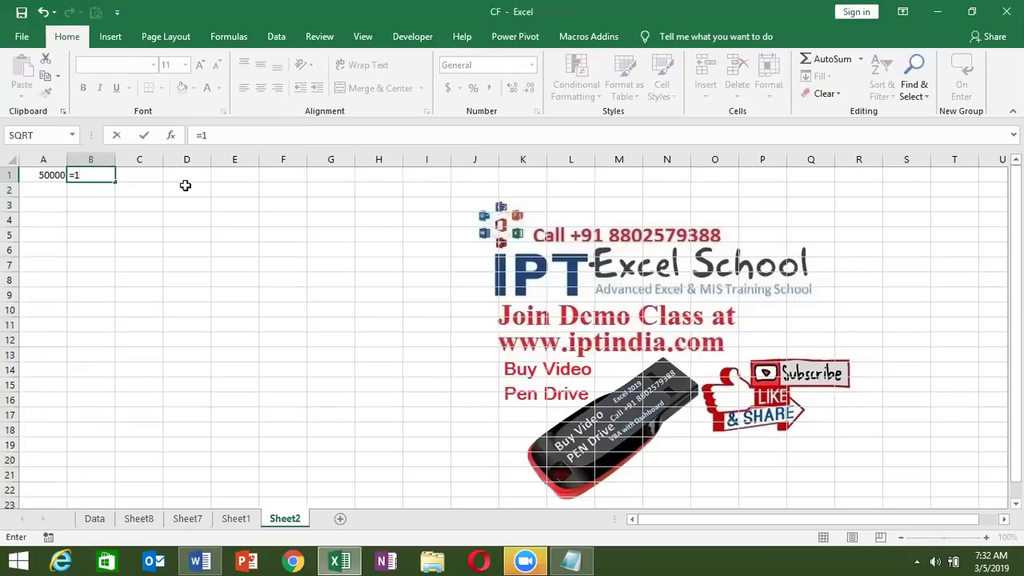
{"action": "type", "text": "7"}
{"action": "type", "text": "%/12"}
{"action": "key", "text": "Tab"}
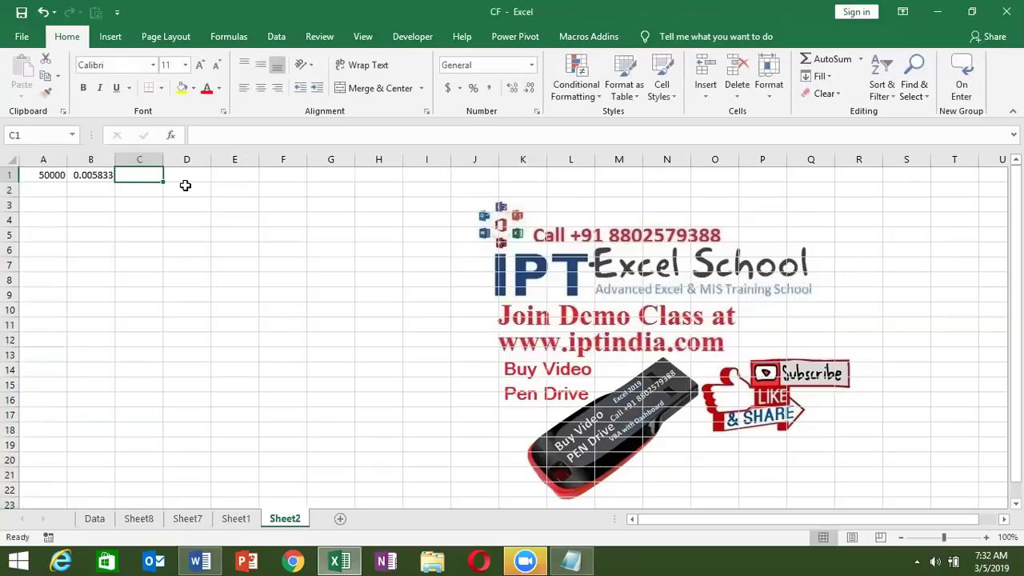
Add the interest =A1*B1 in C1 and the balance =A1+C1 in D1.
{"action": "type", "text": "="}
{"action": "key", "text": "Left"}
{"action": "key", "text": "Left"}
{"action": "type", "text": "*"}
{"action": "key", "text": "Left"}
{"action": "key", "text": "Return"}
{"action": "key", "text": "Up"}
{"action": "key", "text": "Right"}
{"action": "type", "text": "="}
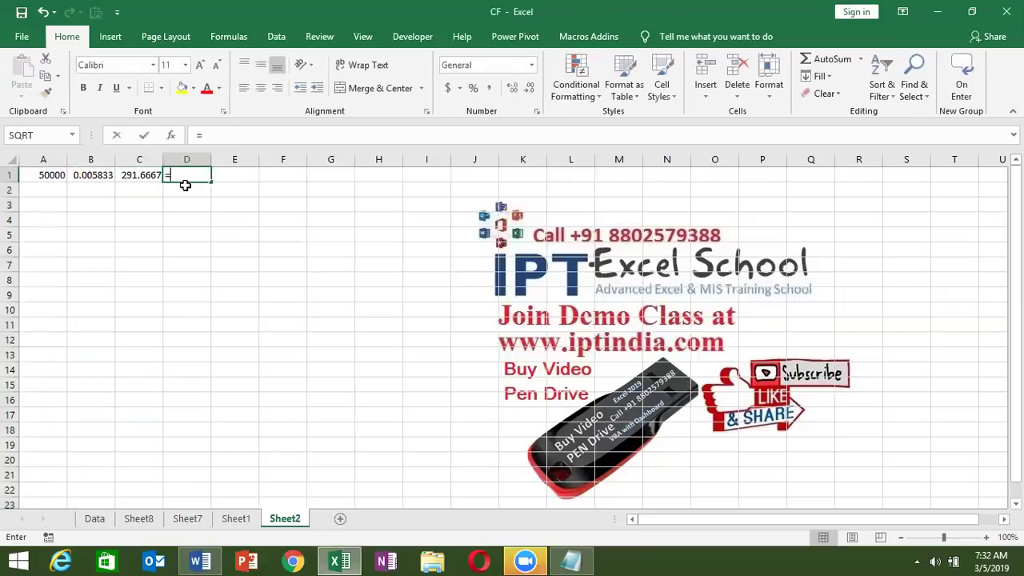
{"action": "key", "text": "Left"}
{"action": "key", "text": "Left"}
{"action": "key", "text": "Left"}
{"action": "type", "text": "+"}
{"action": "key", "text": "Left"}
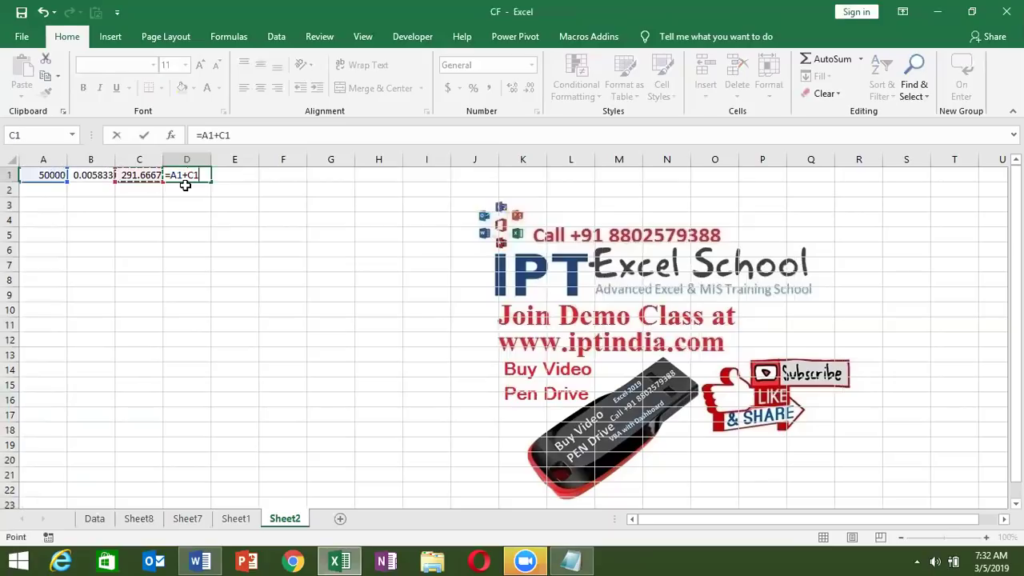
{"action": "key", "text": "Return"}
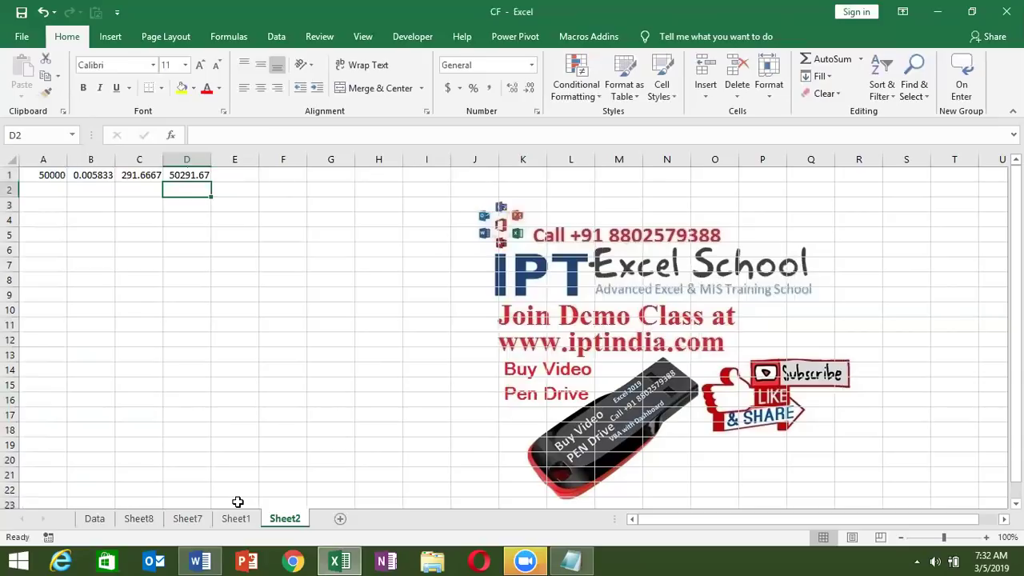
Check the EMI on Sheet1, then type 1197.31 into E1 on Sheet2.
{"action": "left_click", "coordinate": [239, 521]}
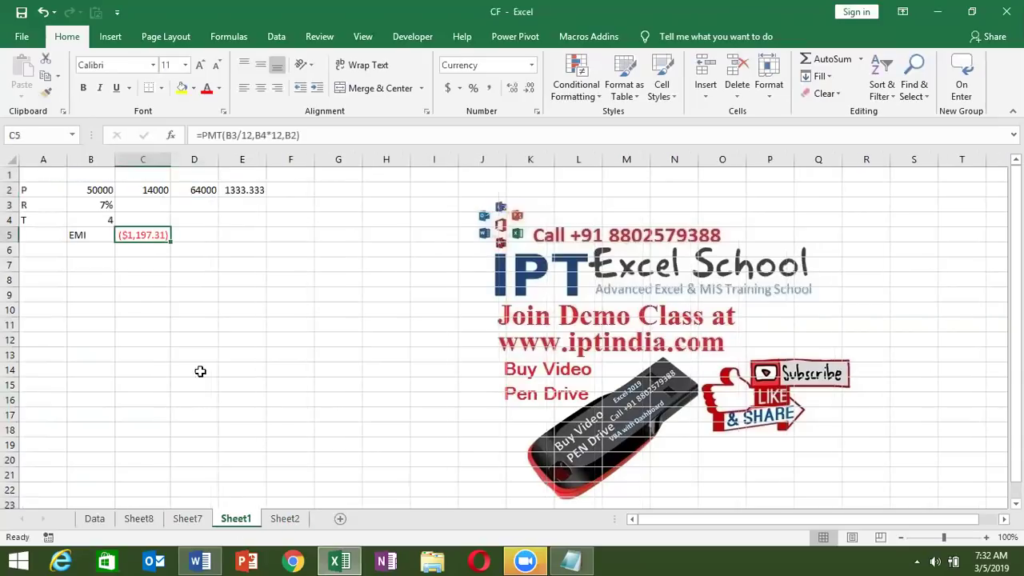
{"action": "left_click", "coordinate": [293, 519]}
{"action": "key", "text": "Up"}
{"action": "key", "text": "Right"}
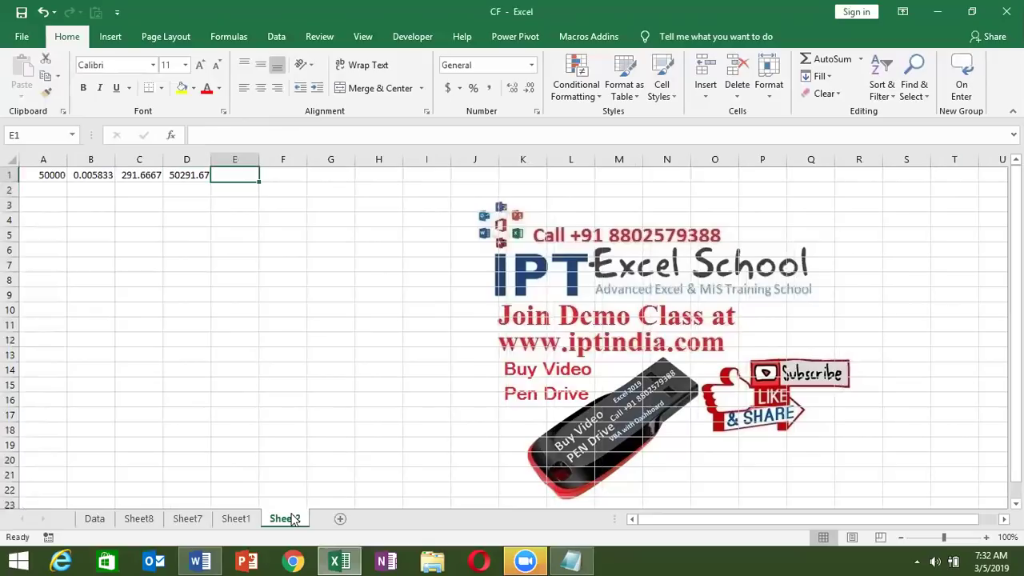
{"action": "type", "text": "1197."}
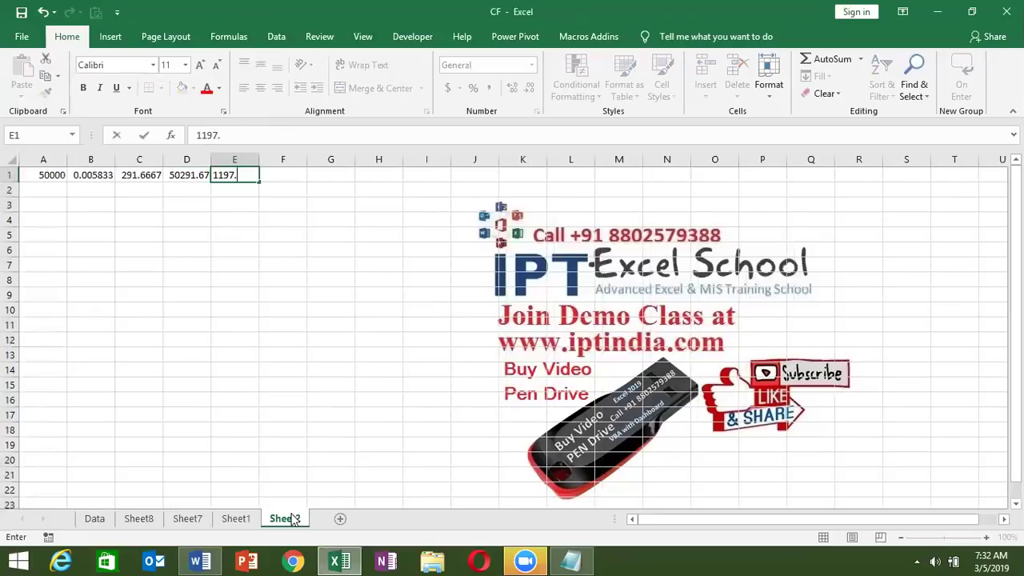
{"action": "type", "text": "31"}
Enter the opening balance formula =D1-E1 in A2.
{"action": "left_click", "coordinate": [46, 190]}
{"action": "type", "text": "="}
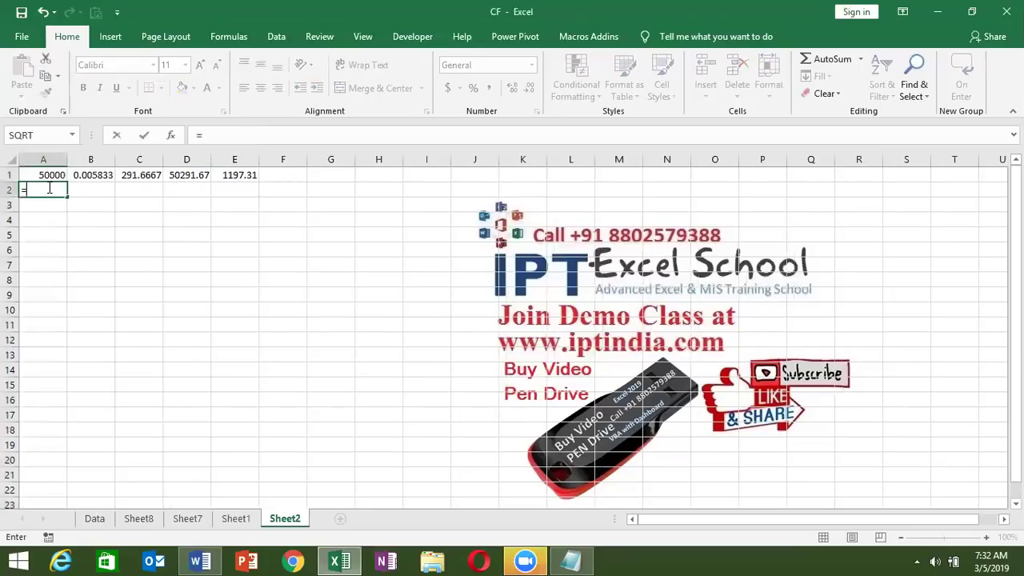
{"action": "left_click", "coordinate": [181, 175]}
{"action": "type", "text": "-"}
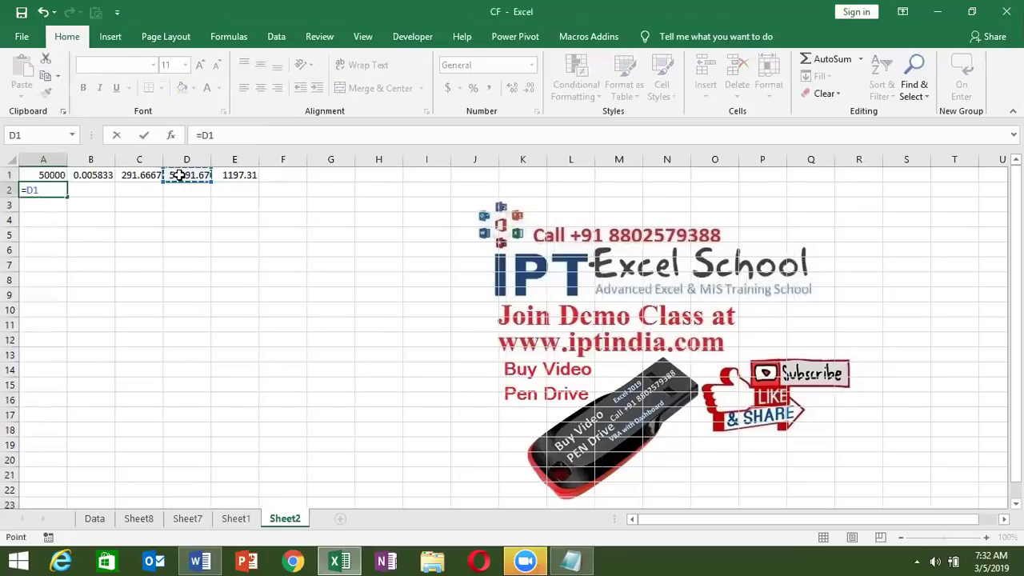
{"action": "left_click", "coordinate": [245, 175]}
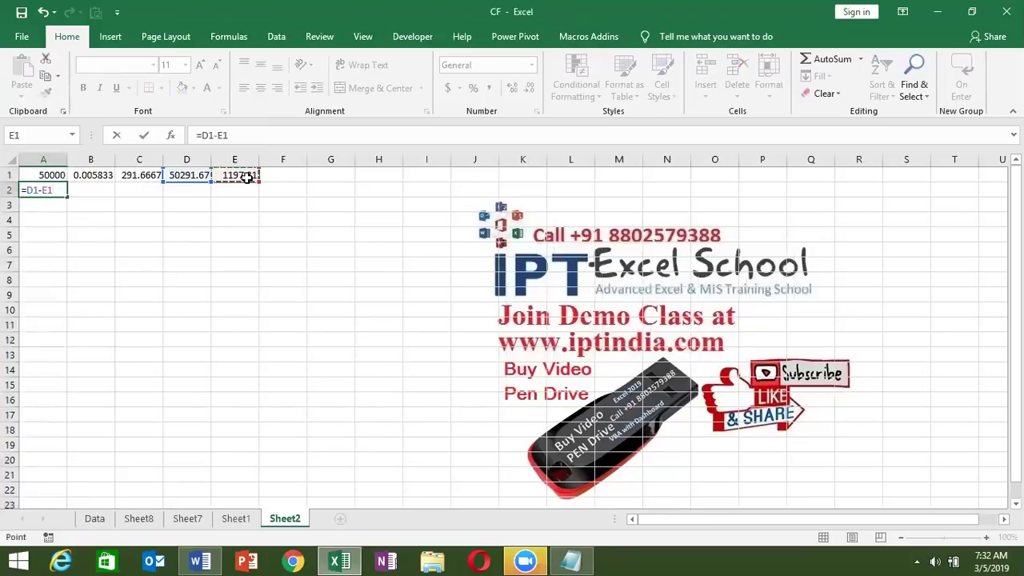
{"action": "key", "text": "Return"}
Copy the rate, interest, balance and EMI from row 1 down into B2:E2 with Ctrl+D.
{"action": "key", "text": "Up"}
{"action": "key", "text": "Right"}
{"action": "key", "text": "ctrl+d"}
{"action": "key", "text": "Right"}
{"action": "key", "text": "ctrl+d"}
{"action": "key", "text": "Right"}
{"action": "key", "text": "ctrl+d"}
{"action": "key", "text": "Right"}
{"action": "key", "text": "ctrl+d"}
{"action": "key", "text": "Left"}
{"action": "key", "text": "Left"}
Fill the schedule down through A2:E48 and check the final balance in D48.
{"action": "key", "text": "shift+Right"}
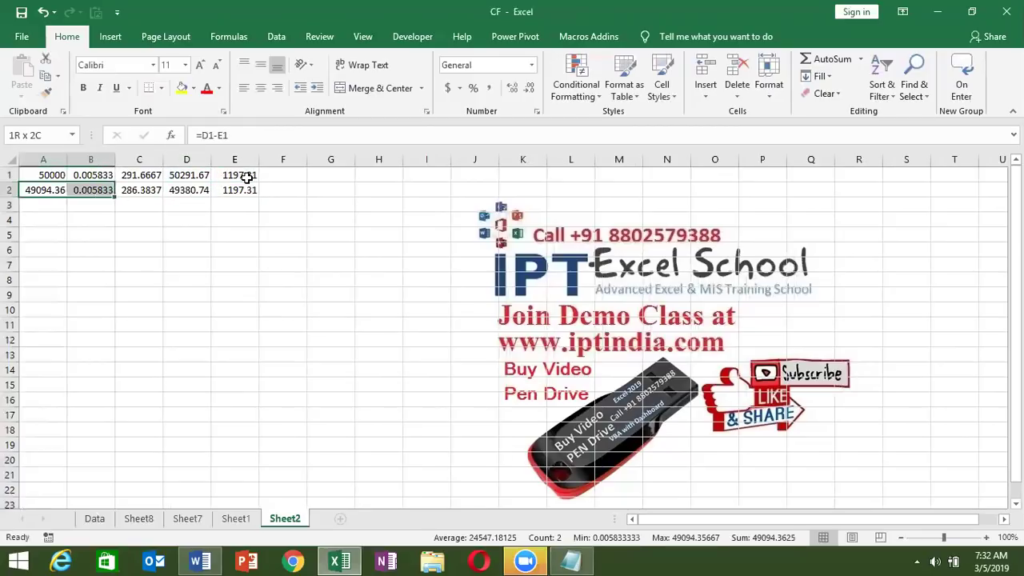
{"action": "key", "text": "shift+Right"}
{"action": "key", "text": "shift+Right"}
{"action": "key", "text": "shift+Right"}
{"action": "key", "text": "shift+Down"}
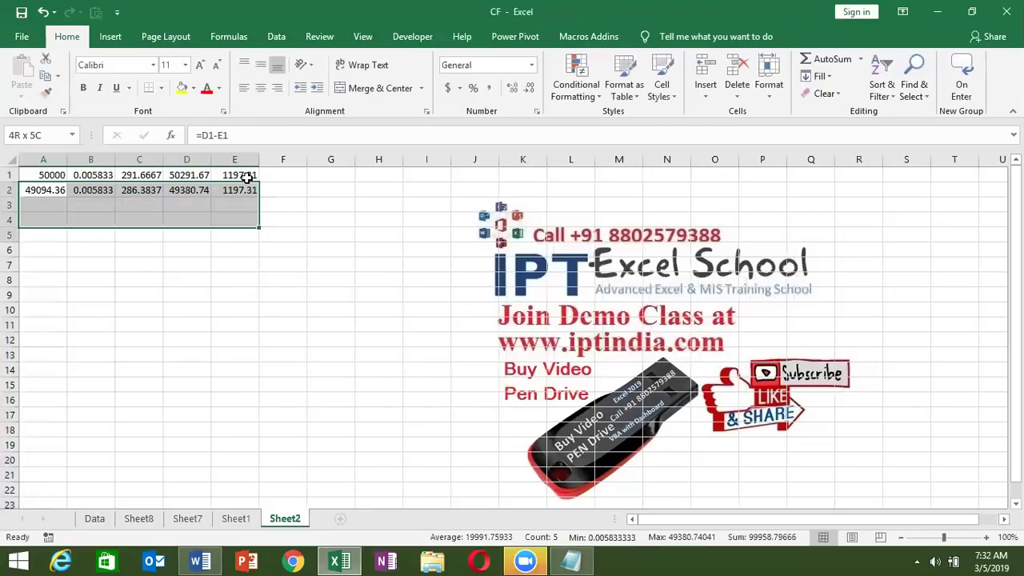
{"action": "key", "text": "shift+Down"}
{"action": "key", "text": "shift+Down"}
{"action": "key", "text": "shift+Down"}
{"action": "key", "text": "shift+Down"}
{"action": "key", "text": "shift+Down"}
{"action": "key", "text": "shift+Down"}
{"action": "key", "text": "shift+Down"}
{"action": "key", "text": "shift+Down"}
{"action": "key", "text": "shift+Down"}
{"action": "key", "text": "shift+Down"}
{"action": "key", "text": "shift+Down"}
{"action": "key", "text": "shift+Down"}
{"action": "key", "text": "shift+Down"}
{"action": "key", "text": "shift+Down"}
{"action": "key", "text": "shift+Down"}
{"action": "key", "text": "shift+Down"}
{"action": "key", "text": "shift+Down"}
{"action": "key", "text": "shift+Down"}
{"action": "key", "text": "shift+Down"}
{"action": "key", "text": "shift+Down"}
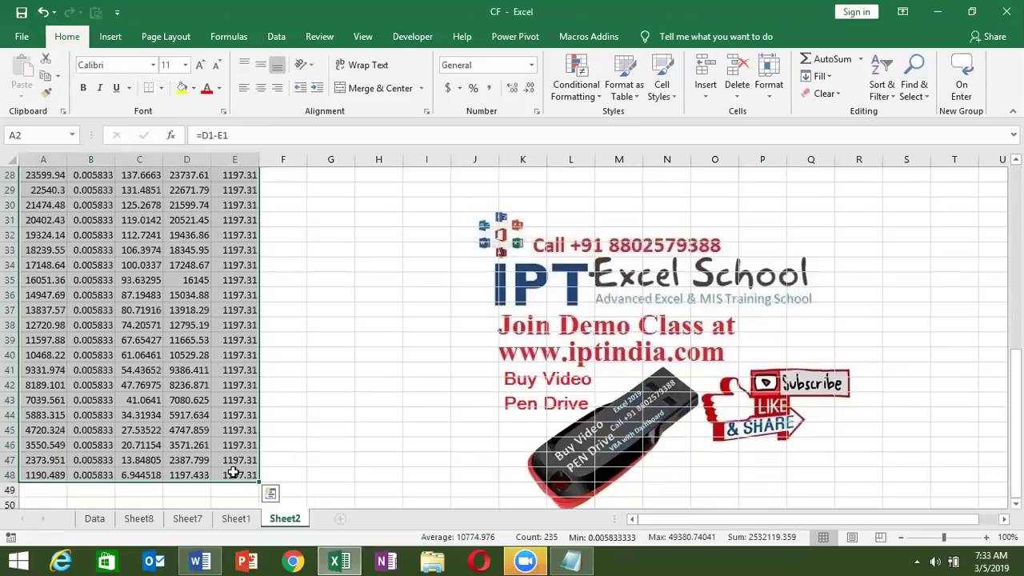
{"action": "left_click", "coordinate": [200, 477]}
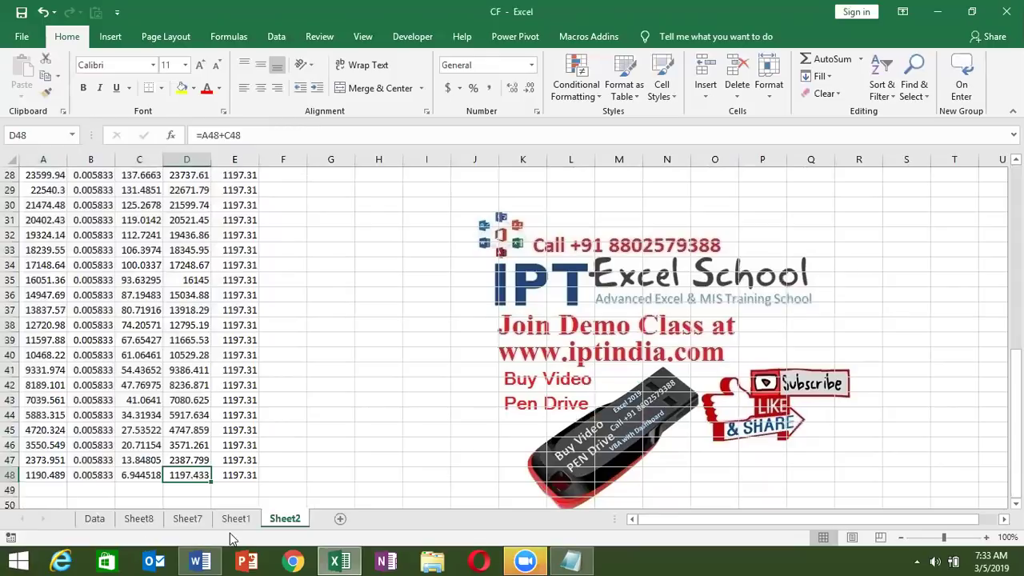
Check E48, then on Sheet1 adjust the EMI decimals back to two and select E6:E20.
{"action": "left_click", "coordinate": [240, 474]}
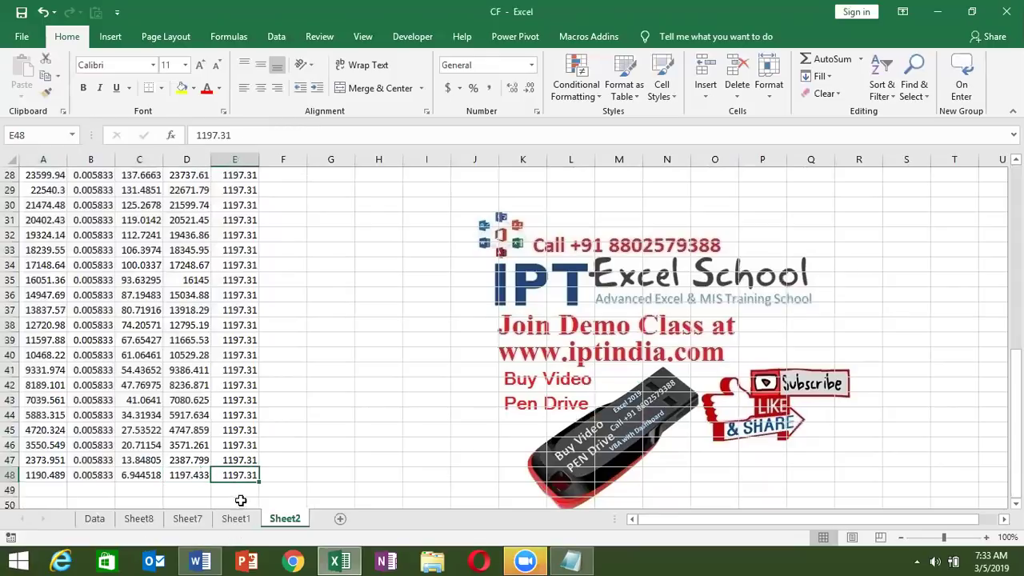
{"action": "left_click", "coordinate": [236, 519]}
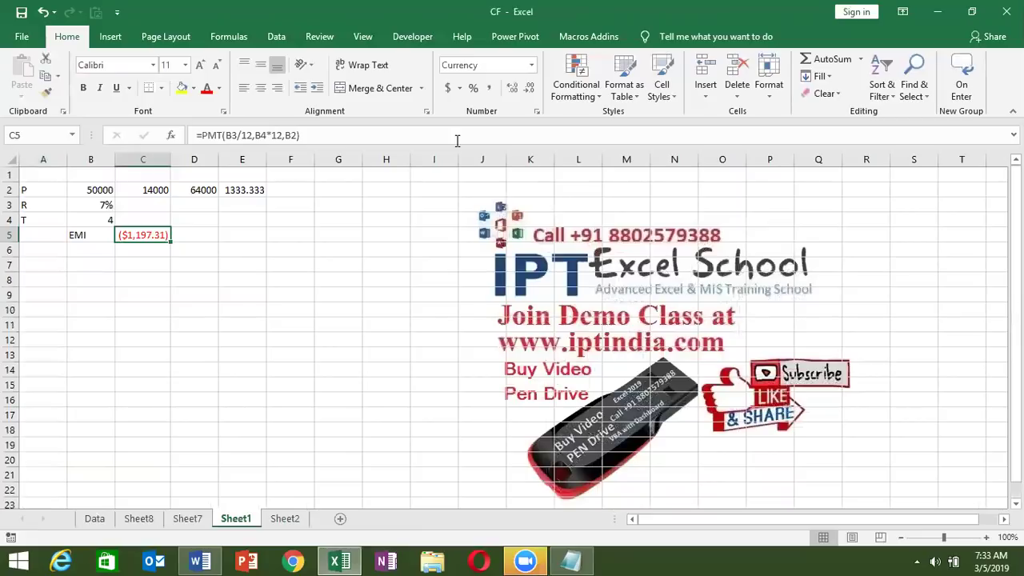
{"action": "left_click", "coordinate": [512, 88]}
{"action": "left_click", "coordinate": [512, 88]}
{"action": "left_click", "coordinate": [512, 90]}
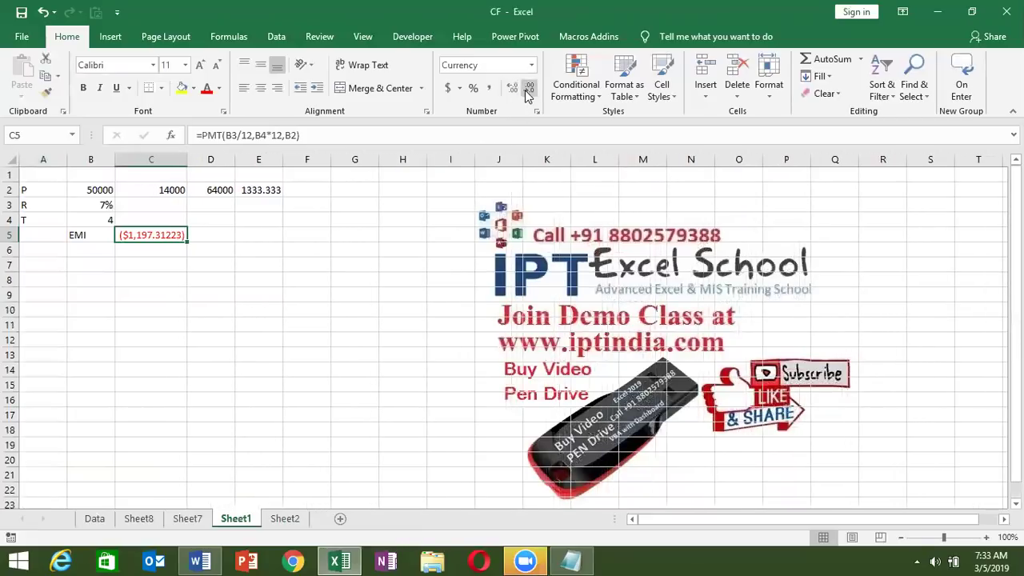
{"action": "left_click", "coordinate": [529, 91]}
{"action": "left_click", "coordinate": [529, 91]}
{"action": "left_click", "coordinate": [528, 90]}
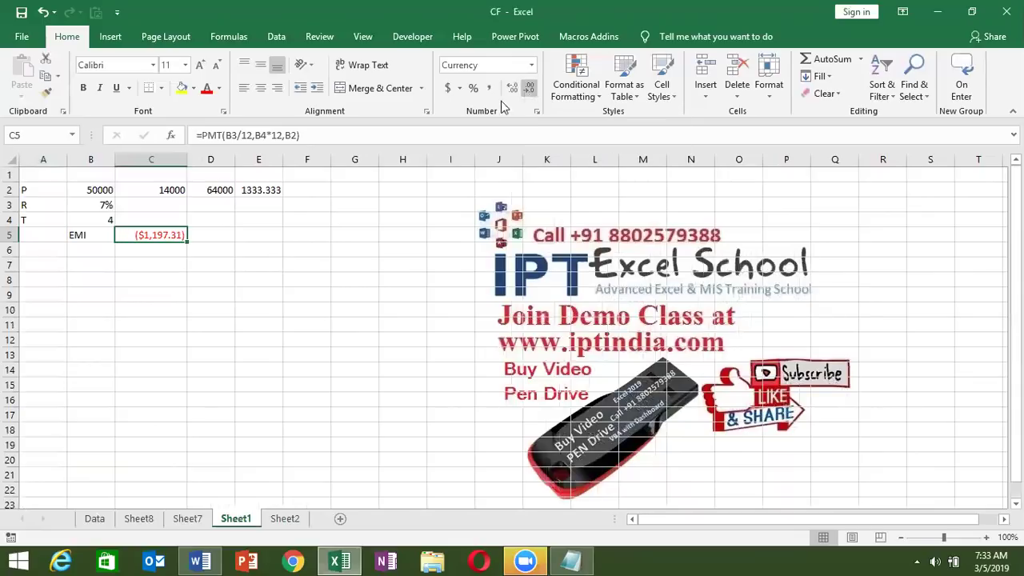
{"action": "left_click_drag", "start_coordinate": [246, 248], "coordinate": [256, 464]}
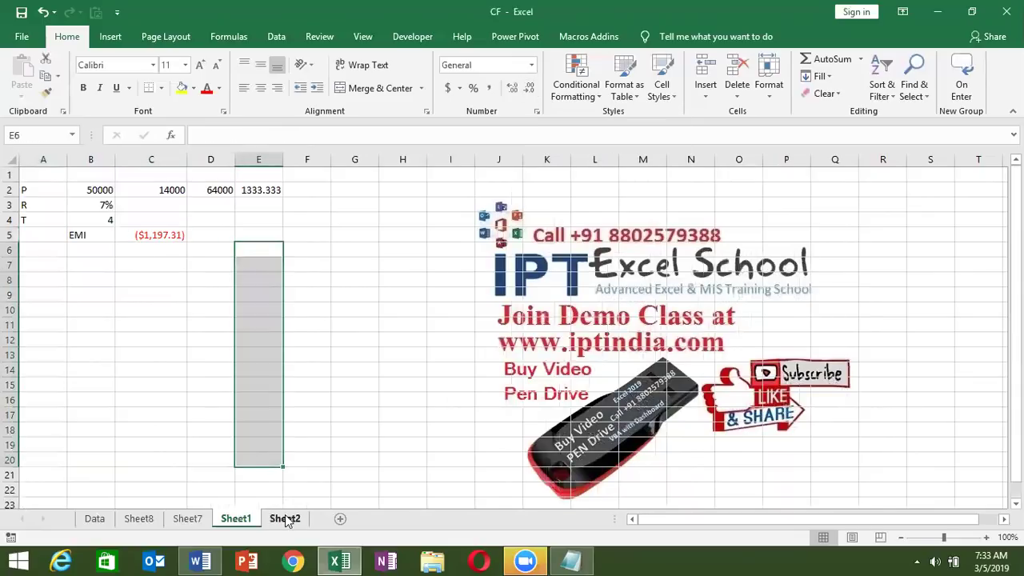
Review the Sheet2 loan schedule formulas in rows 1–2 and down the columns.
{"action": "left_click", "coordinate": [284, 518]}
{"action": "left_click", "coordinate": [61, 264]}
{"action": "key", "text": "ctrl+Home"}
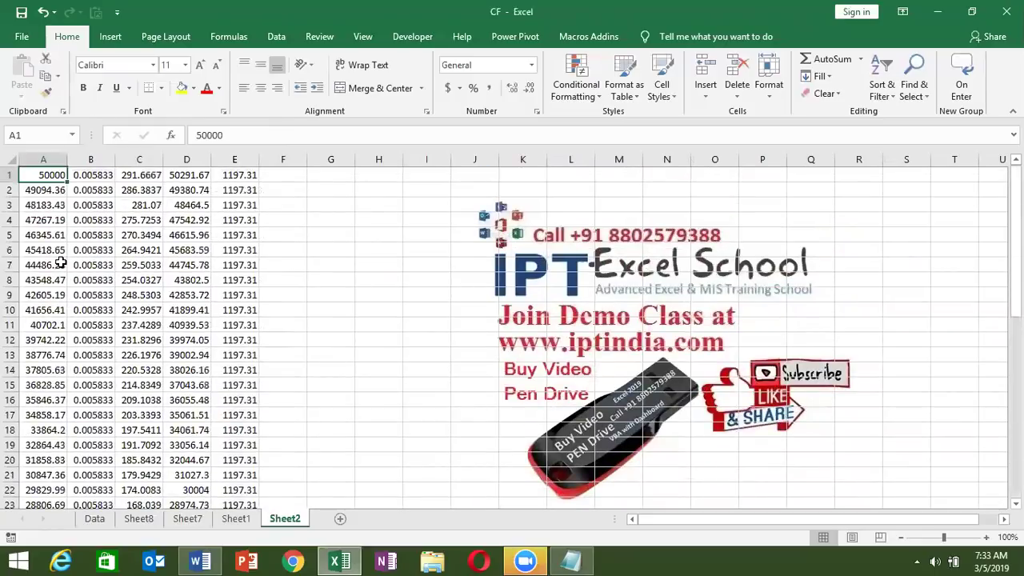
{"action": "key", "text": "Right"}
{"action": "key", "text": "Right"}
{"action": "key", "text": "Right"}
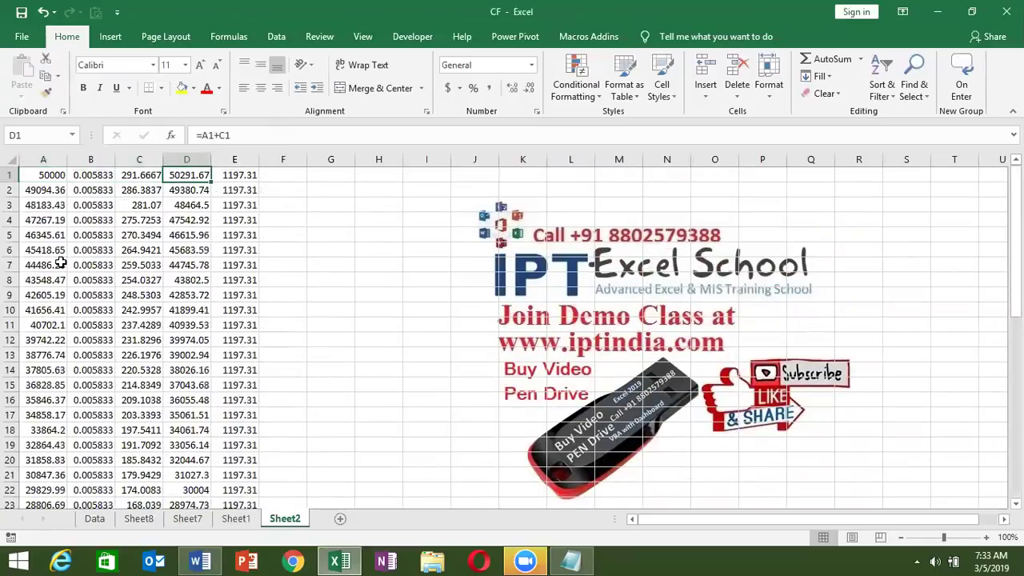
{"action": "key", "text": "Right"}
{"action": "key", "text": "Down"}
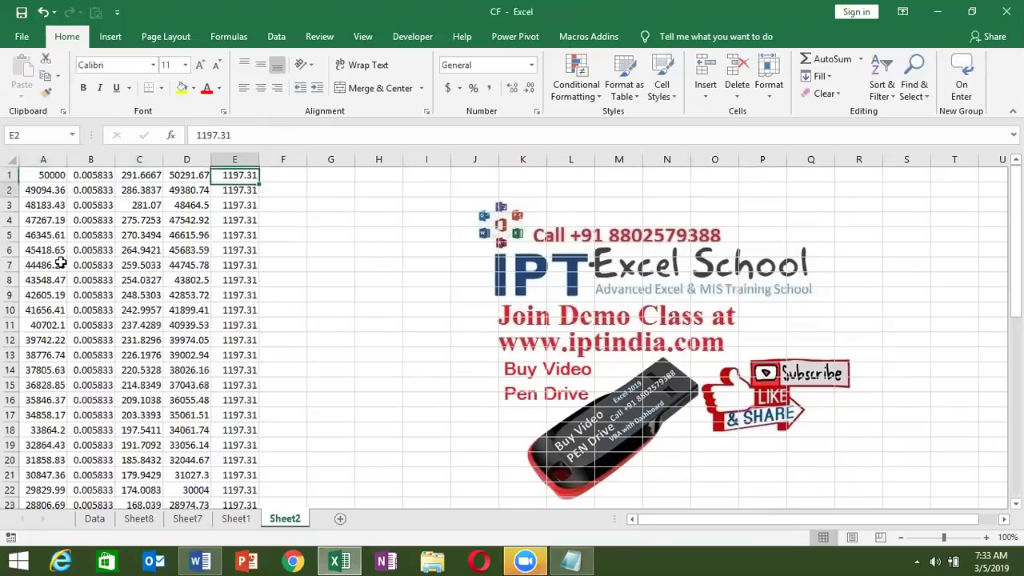
{"action": "key", "text": "Left"}
{"action": "key", "text": "Left"}
{"action": "key", "text": "Left"}
{"action": "key", "text": "Left"}
{"action": "key", "text": "Right"}
{"action": "key", "text": "Right"}
{"action": "key", "text": "Right"}
{"action": "key", "text": "Down"}
{"action": "key", "text": "Down"}
{"action": "key", "text": "Down"}
{"action": "key", "text": "Down"}
{"action": "key", "text": "Down"}
{"action": "key", "text": "Down"}
{"action": "key", "text": "Down"}
{"action": "key", "text": "Left"}
{"action": "key", "text": "Left"}
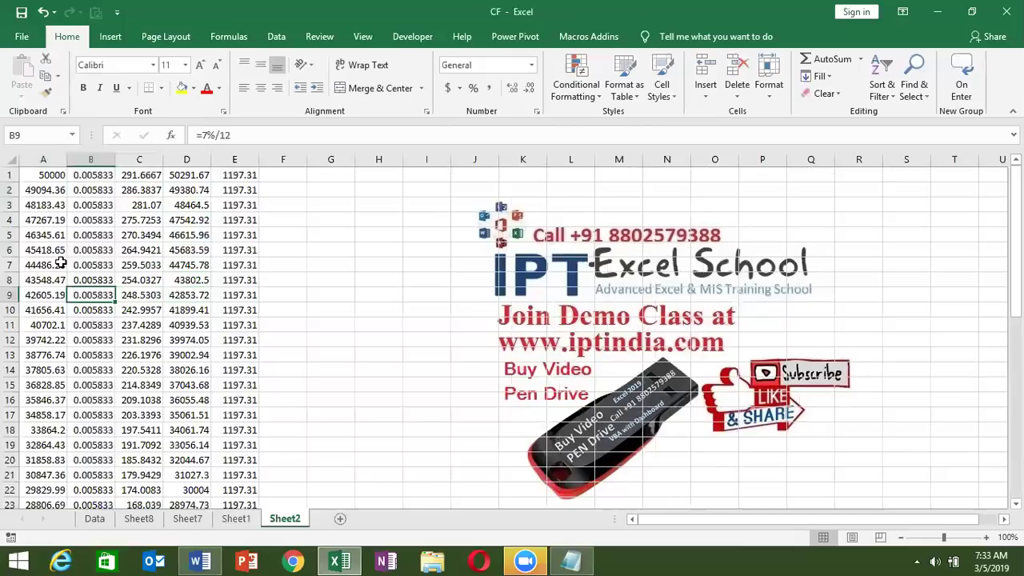
{"action": "key", "text": "Down"}
{"action": "key", "text": "Down"}
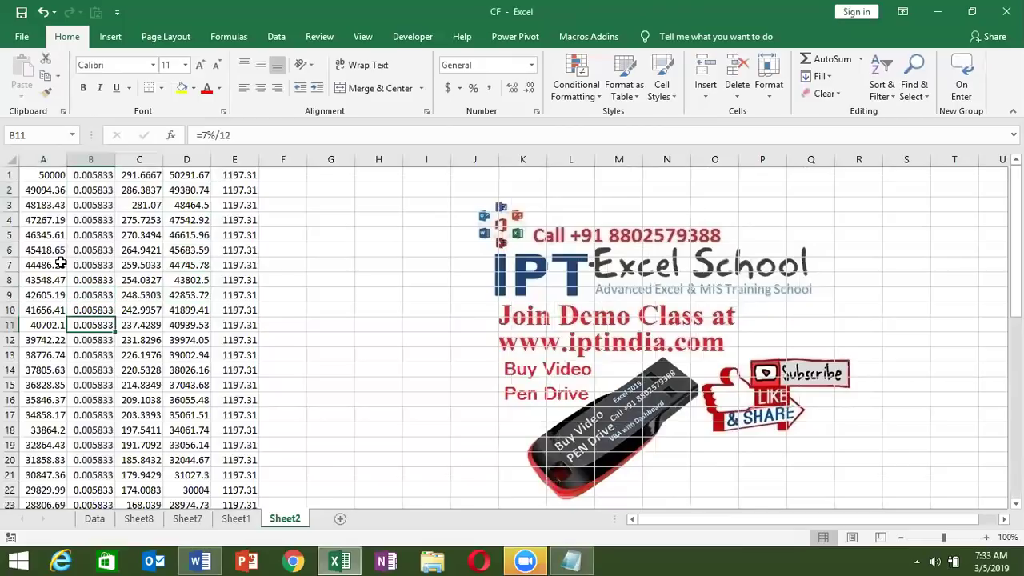
{"action": "key", "text": "Down"}
{"action": "key", "text": "Down"}
{"action": "key", "text": "Down"}
{"action": "key", "text": "Down"}
{"action": "key", "text": "Down"}
{"action": "key", "text": "Down"}
{"action": "key", "text": "Down"}
{"action": "key", "text": "Down"}
{"action": "key", "text": "Down"}
{"action": "key", "text": "Down"}
{"action": "key", "text": "Down"}
{"action": "key", "text": "Down"}
{"action": "key", "text": "Down"}
{"action": "key", "text": "Down"}
{"action": "key", "text": "Down"}
{"action": "key", "text": "Down"}
{"action": "key", "text": "Down"}
{"action": "key", "text": "Down"}
{"action": "key", "text": "Down"}
{"action": "key", "text": "Down"}
{"action": "key", "text": "Down"}
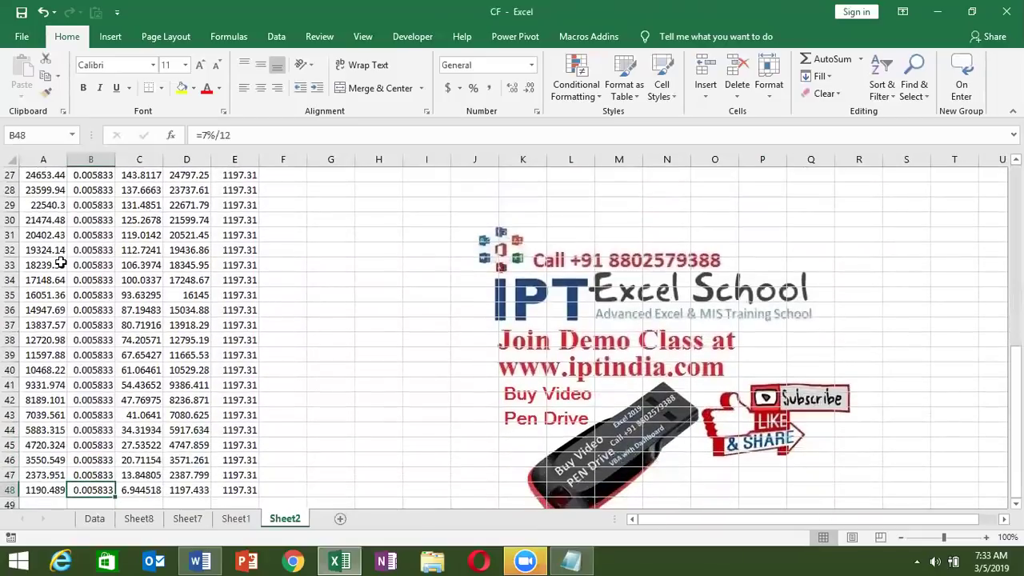
Back on Sheet1, inspect the C2 interest formula and the C5 PMT result.
{"action": "left_click", "coordinate": [232, 519]}
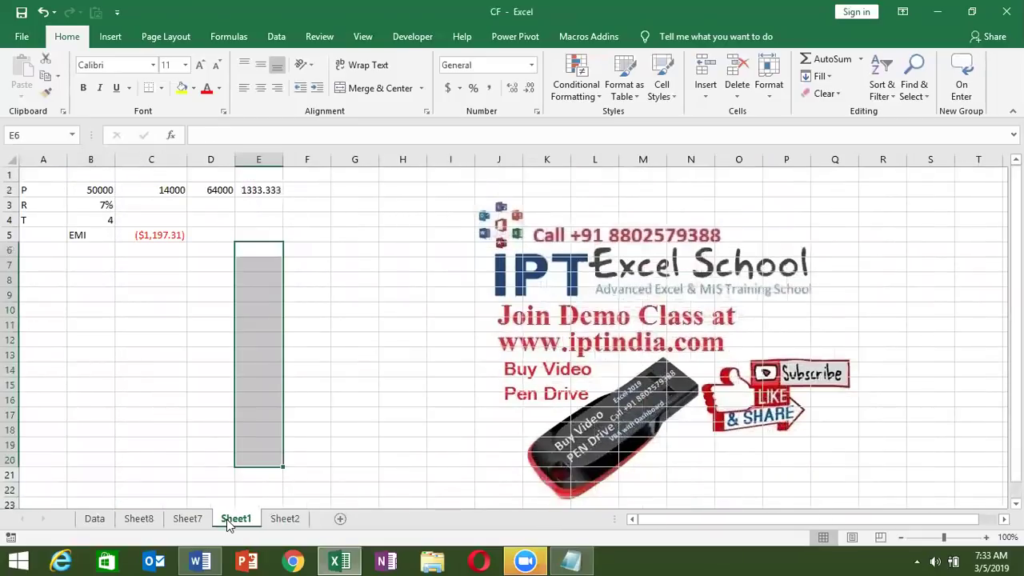
{"action": "left_click", "coordinate": [158, 189]}
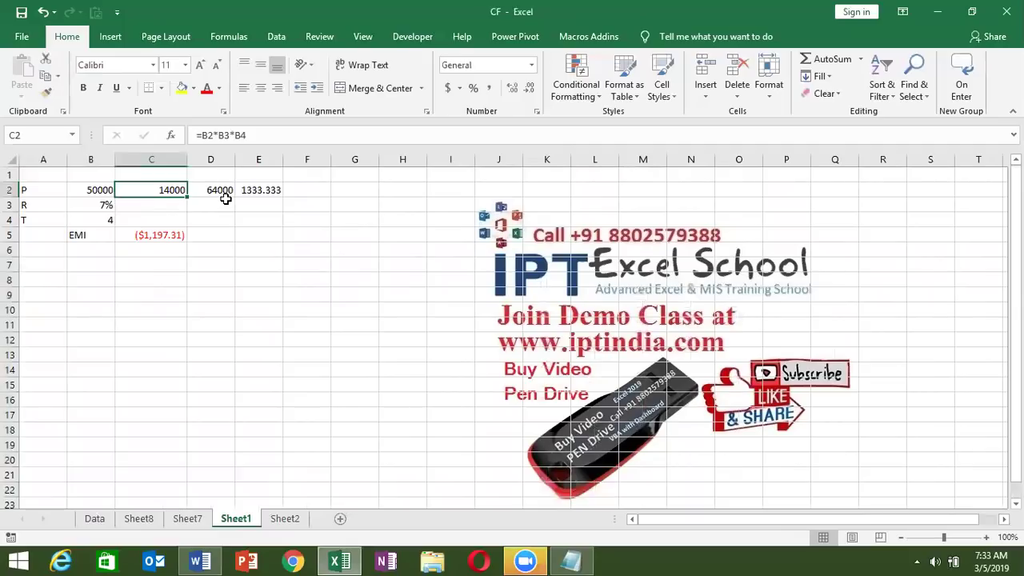
{"action": "left_click", "coordinate": [141, 234]}
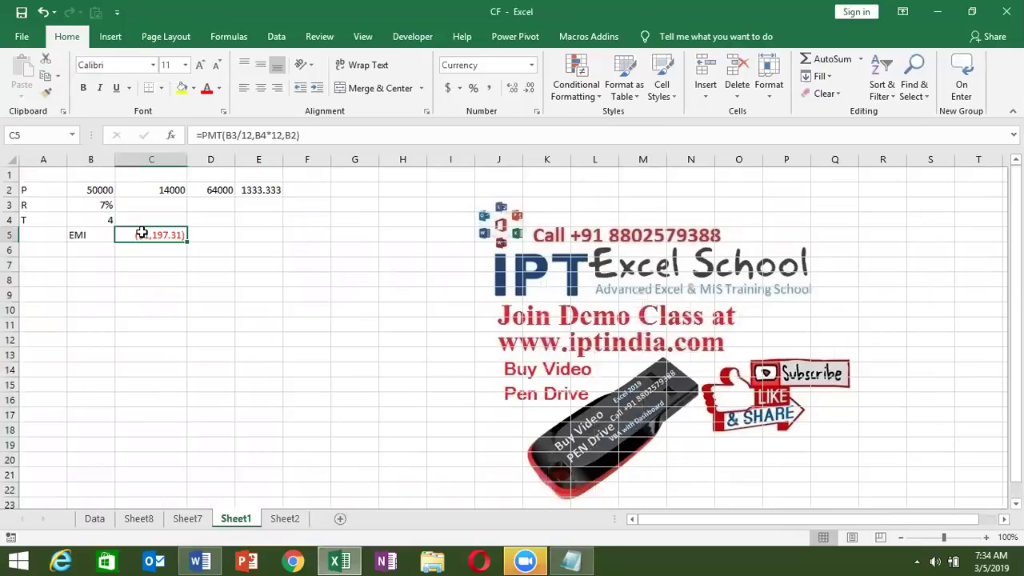
{"action": "left_click", "coordinate": [71, 255]}
Enter EMI 2000, rate 7% and term 3 into B7:B9.
{"action": "left_click", "coordinate": [49, 271]}
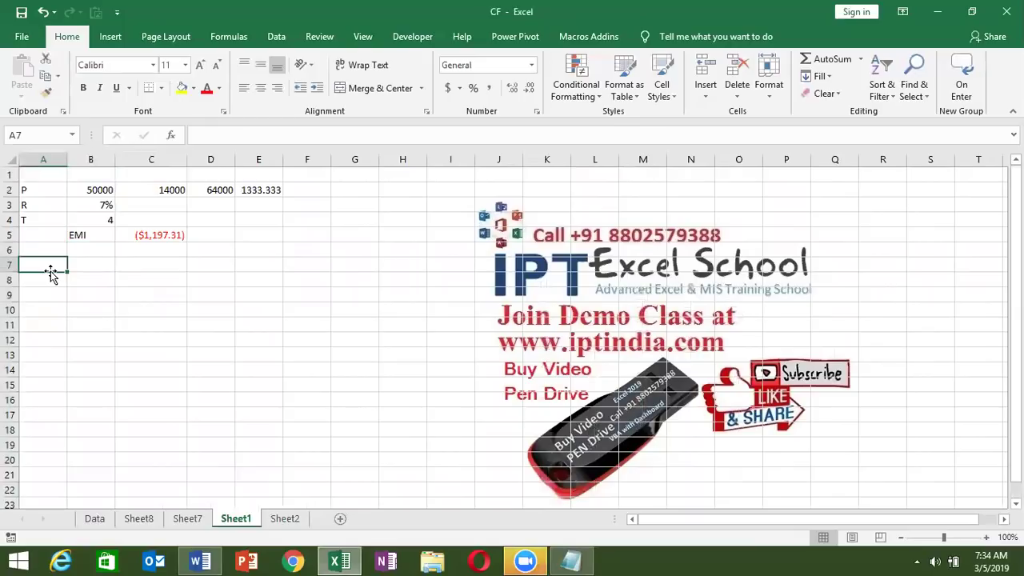
{"action": "type", "text": "EMI"}
{"action": "type", "text": "2"}
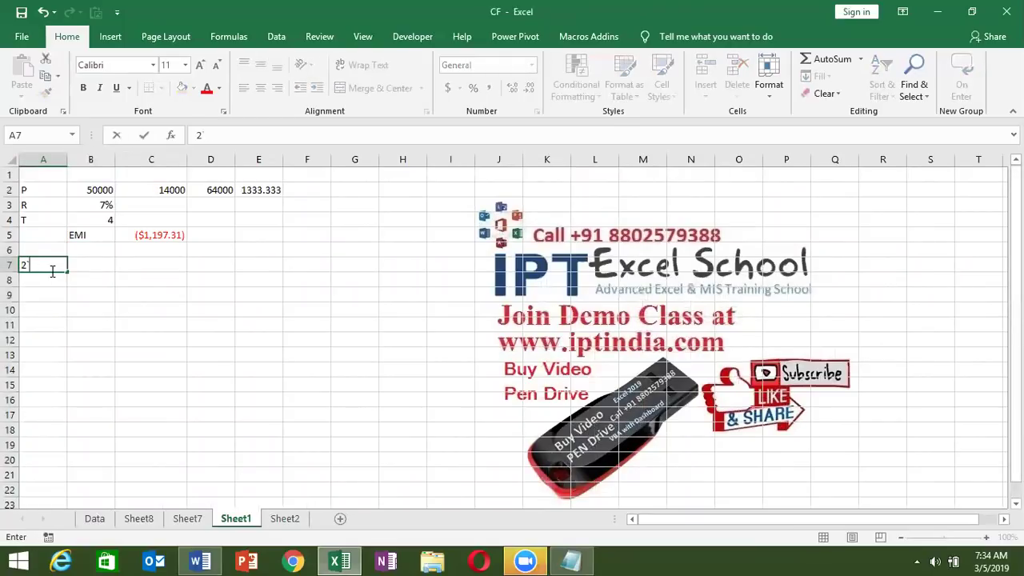
{"action": "key", "text": "Escape"}
{"action": "key", "text": "Tab"}
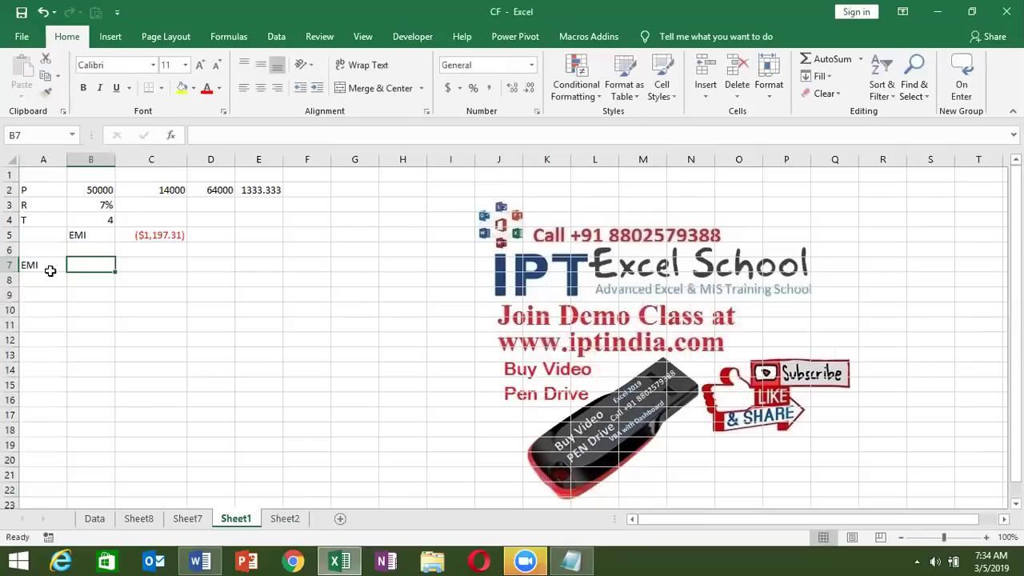
{"action": "type", "text": "2000"}
{"action": "key", "text": "Return"}
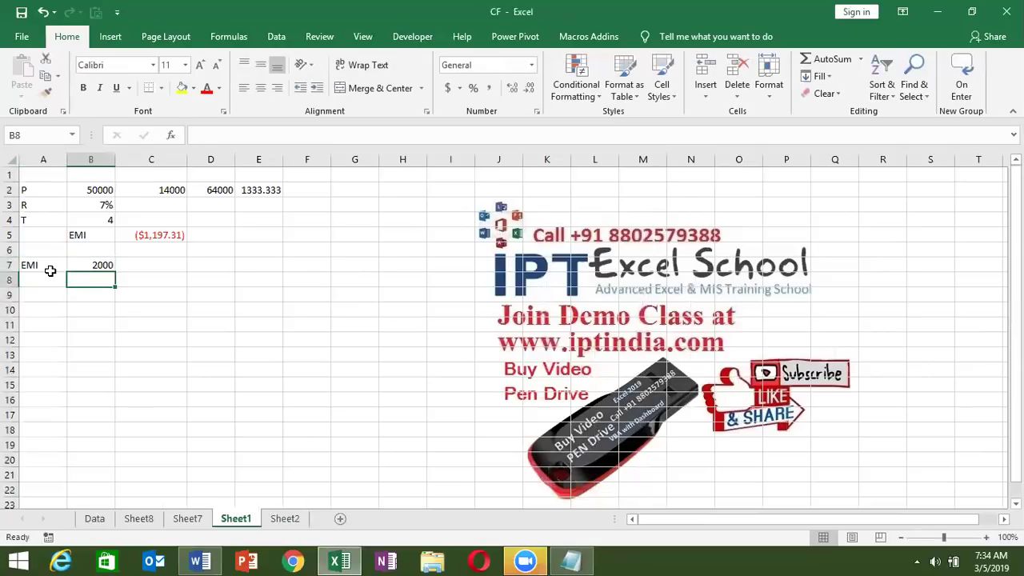
{"action": "type", "text": "7%"}
{"action": "key", "text": "Return"}
{"action": "type", "text": "3"}
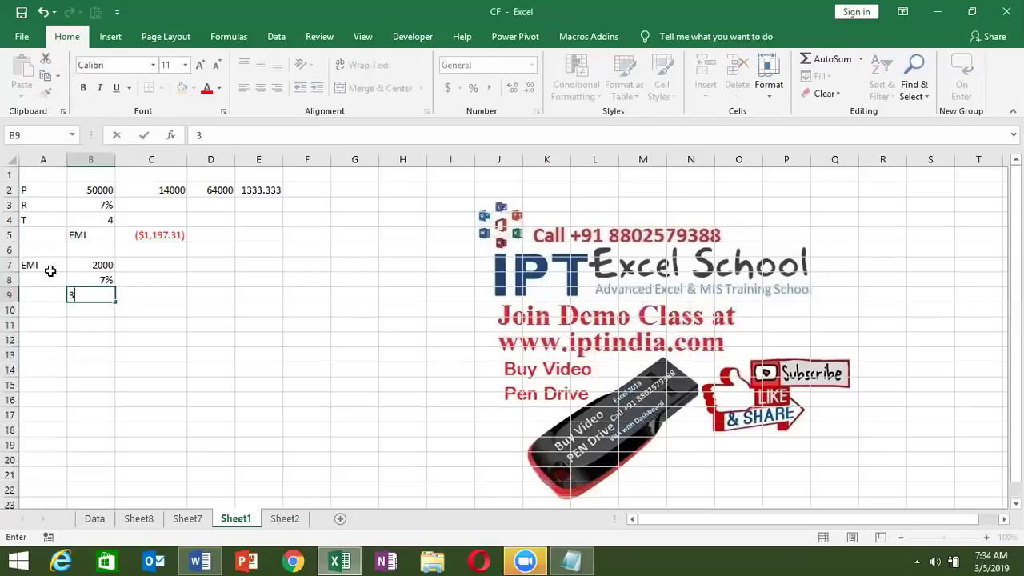
{"action": "key", "text": "Return"}
Add an Amt label in B11.
{"action": "key", "text": "Right"}
{"action": "key", "text": "Right"}
{"action": "key", "text": "Down"}
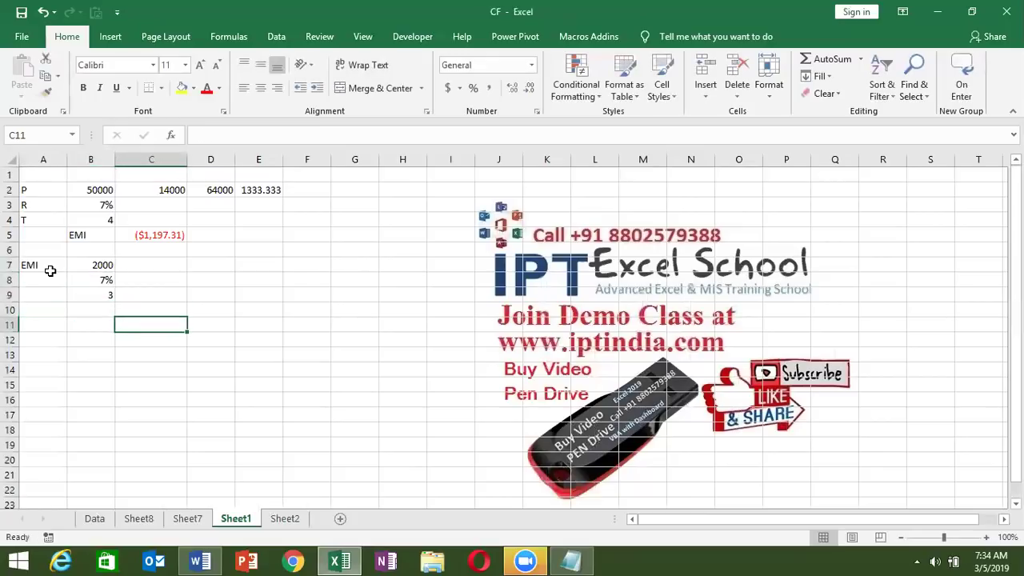
{"action": "key", "text": "Left"}
{"action": "type", "text": "Am"}
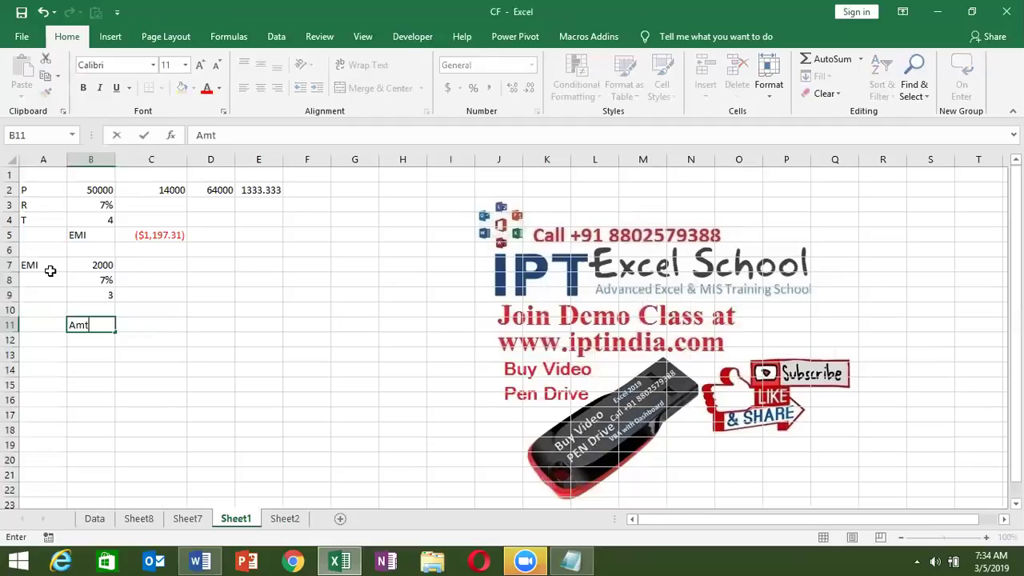
{"action": "key", "text": "Up"}
{"action": "key", "text": "Up"}
{"action": "key", "text": "Up"}
{"action": "key", "text": "Up"}
Try the formula =B7*B8*(3*12) in C7, which gives 5040.
{"action": "key", "text": "Right"}
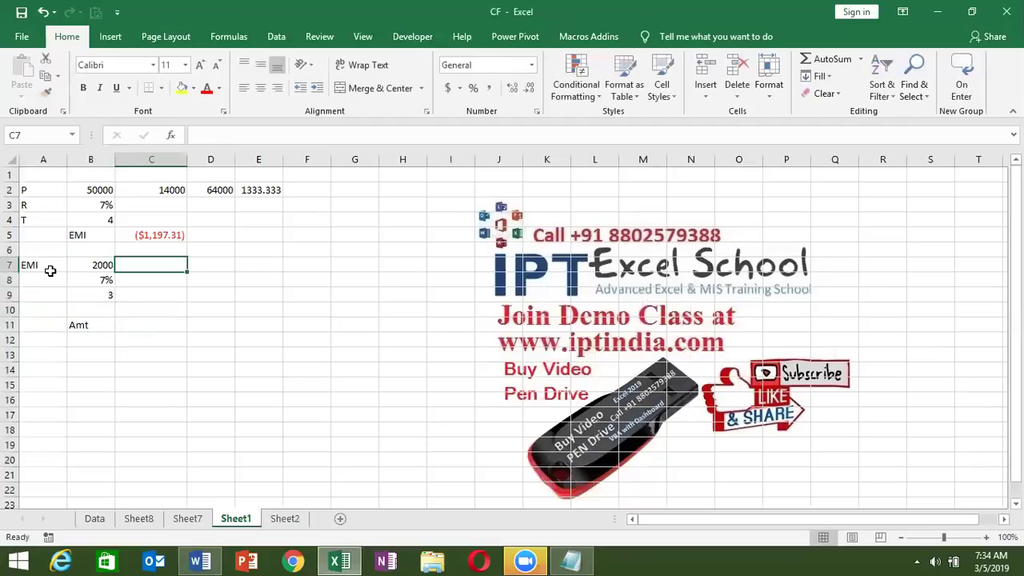
{"action": "type", "text": "="}
{"action": "key", "text": "Left"}
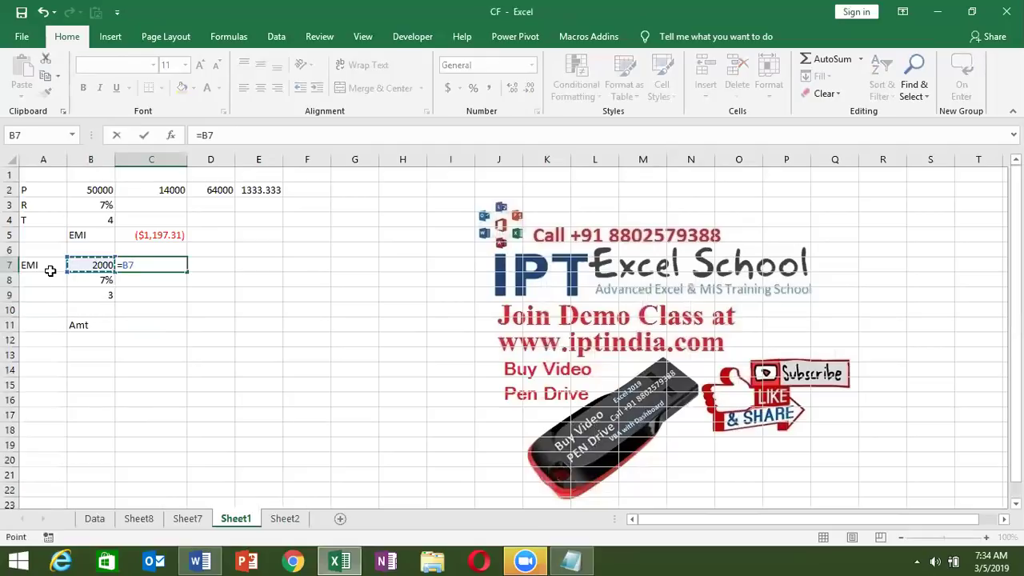
{"action": "type", "text": "*"}
{"action": "key", "text": "Left"}
{"action": "key", "text": "Down"}
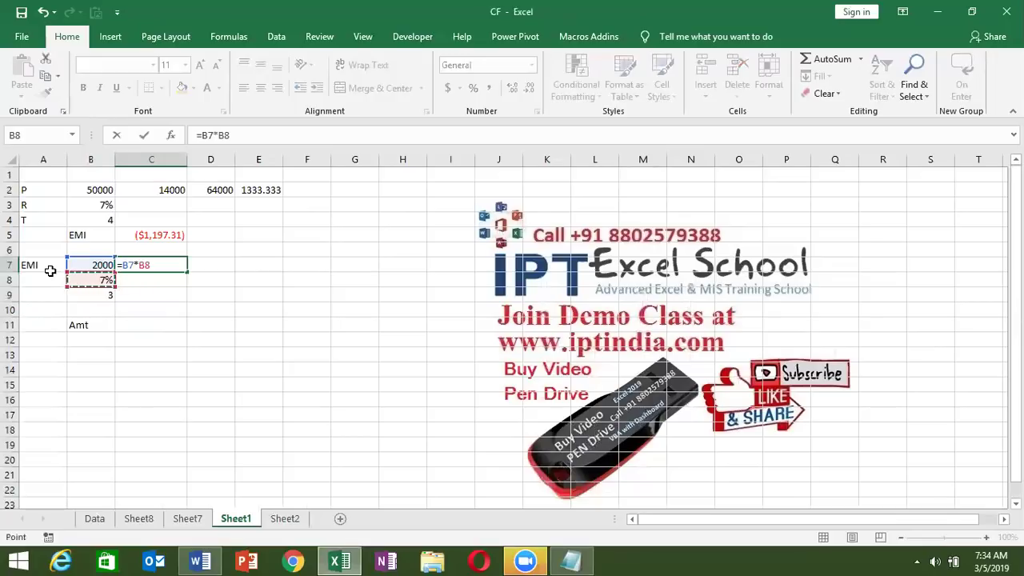
{"action": "type", "text": "(3*"}
{"action": "type", "text": "12"}
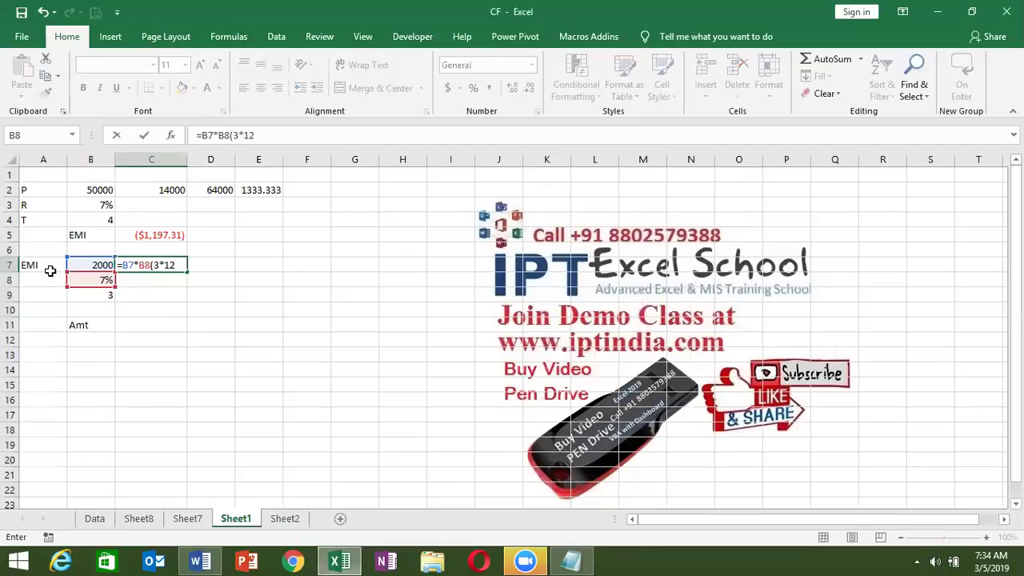
{"action": "left_click", "coordinate": [150, 264]}
{"action": "type", "text": "*"}
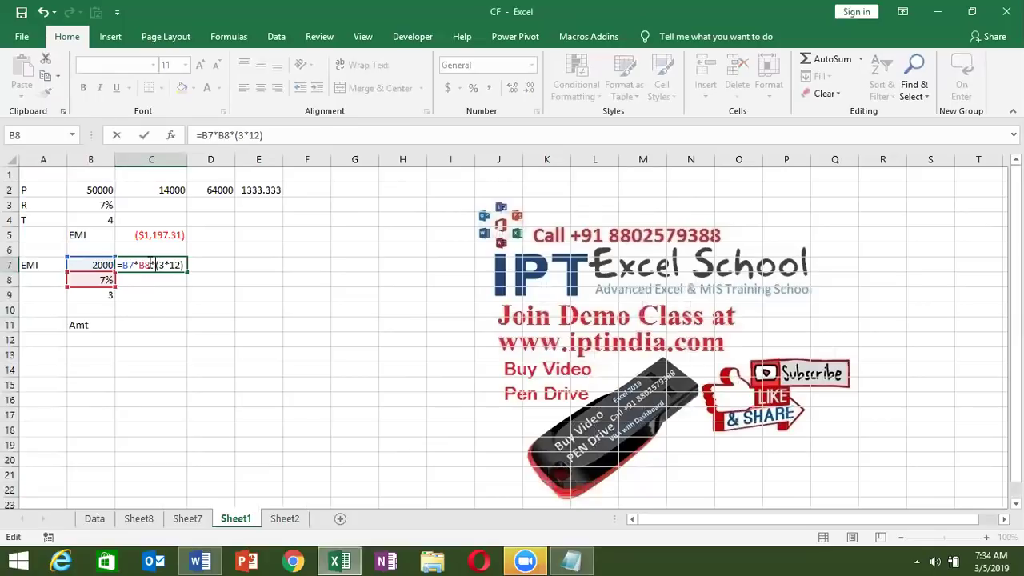
{"action": "key", "text": "Return"}
Delete the trial formula from C7.
{"action": "key", "text": "Up"}
{"action": "key", "text": "Right"}
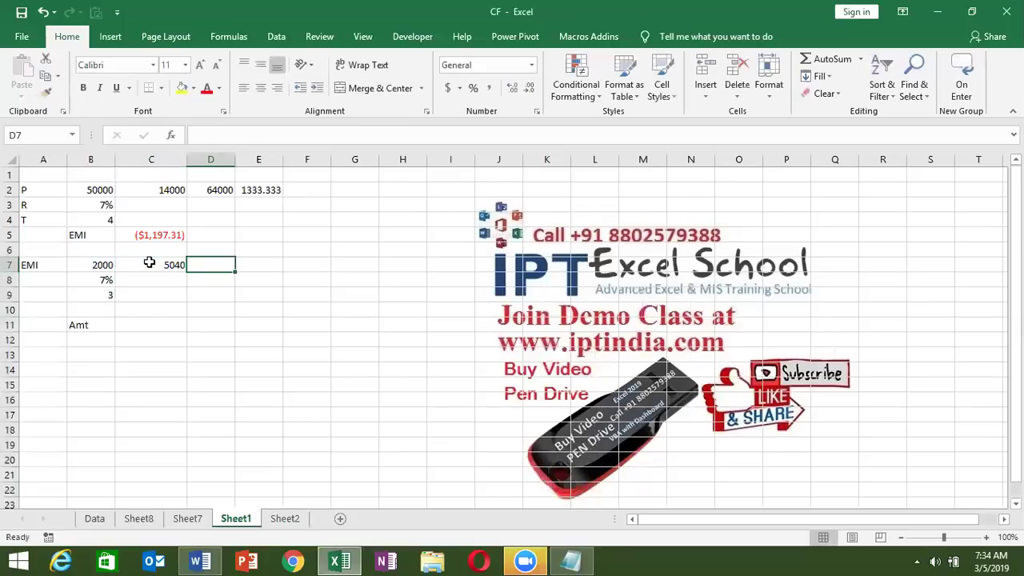
{"action": "key", "text": "Left"}
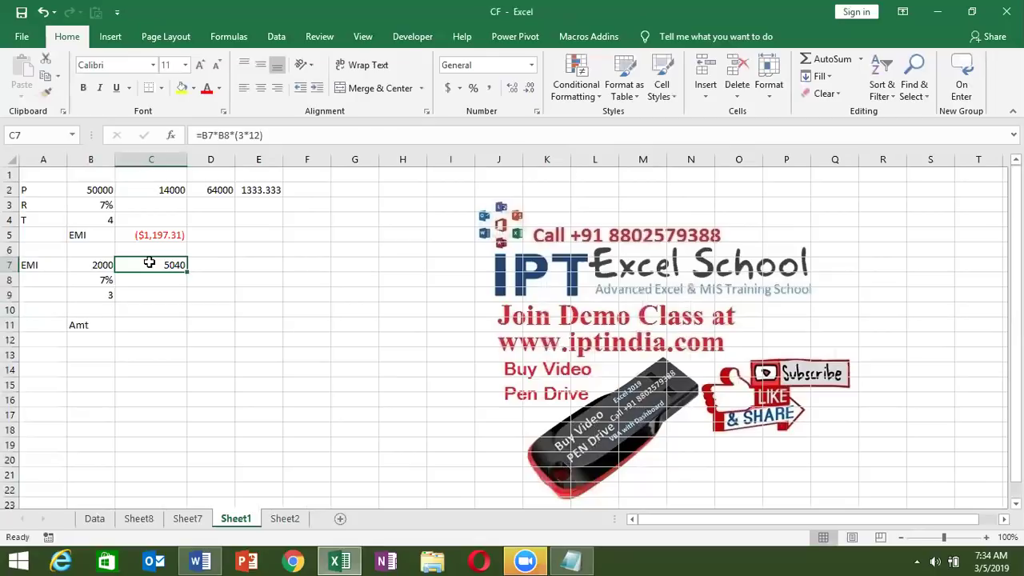
{"action": "key", "text": "Delete"}
{"action": "left_click", "coordinate": [134, 322]}
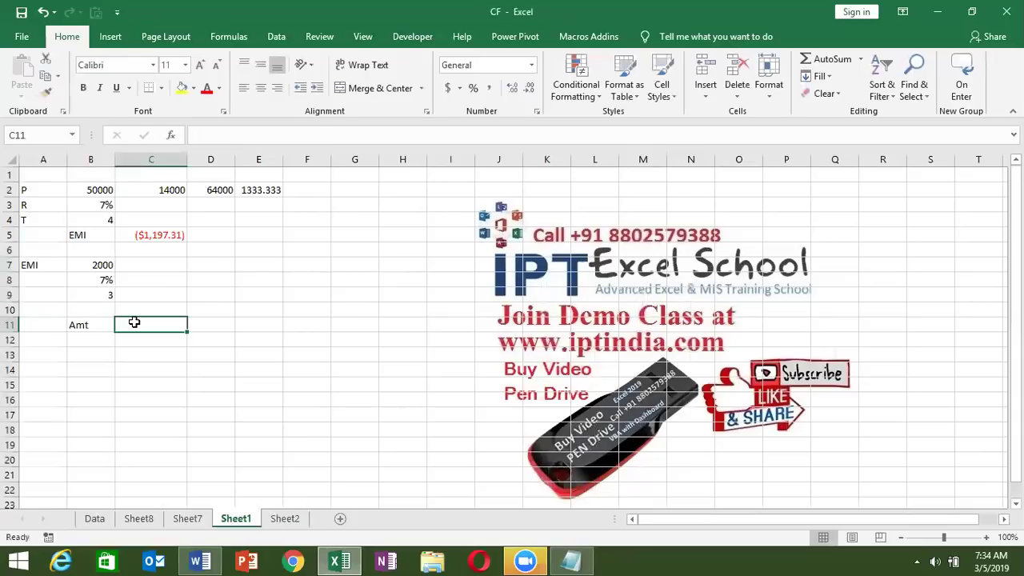
Enter =FV(B8/12,B9*12,B7) in C11, giving ($79,860.20), then switch to Sheet2.
{"action": "type", "text": "=fv"}
{"action": "key", "text": "Tab"}
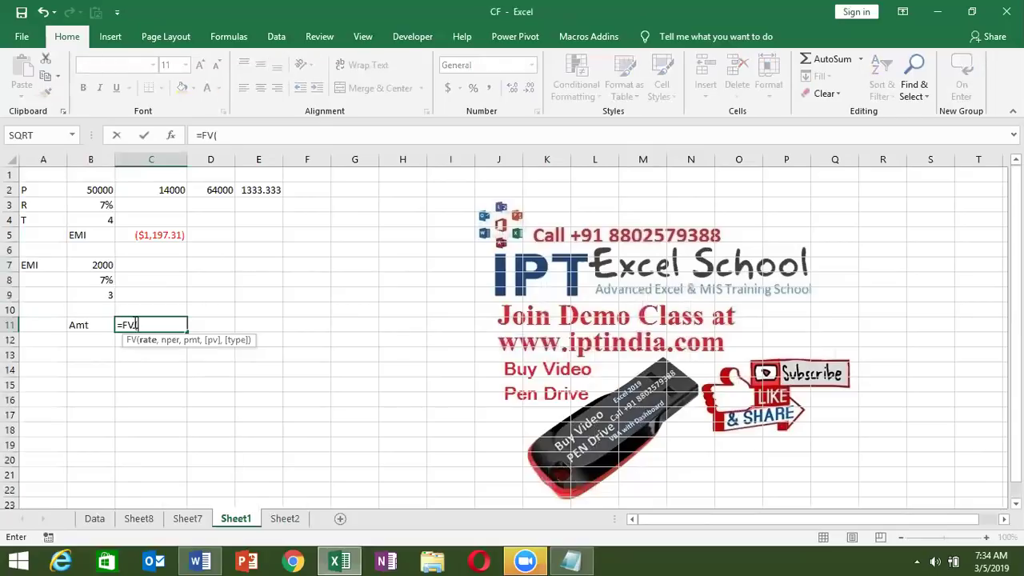
{"action": "left_click", "coordinate": [96, 278]}
{"action": "type", "text": "/12,"}
{"action": "left_click", "coordinate": [99, 296]}
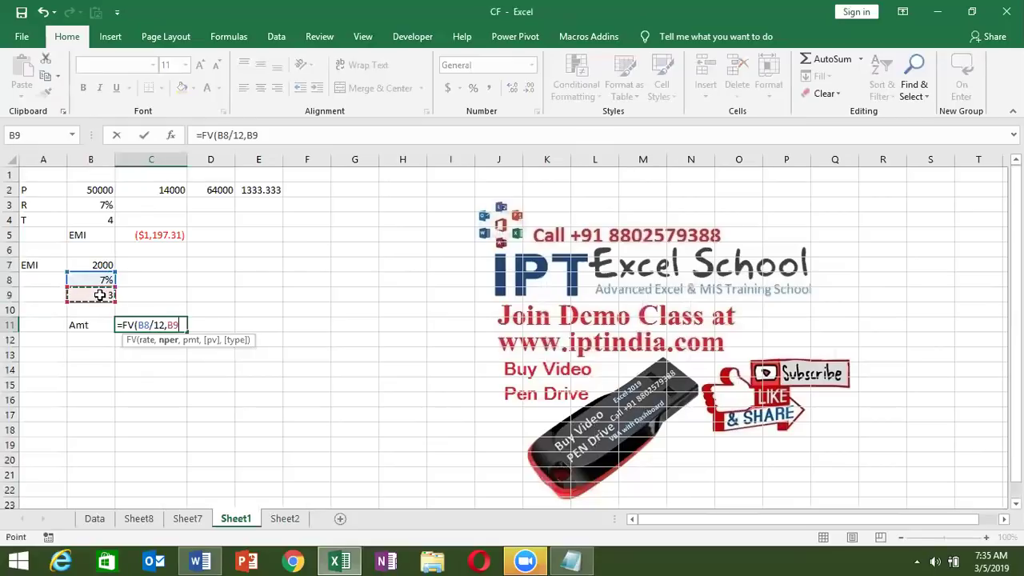
{"action": "type", "text": "*12,"}
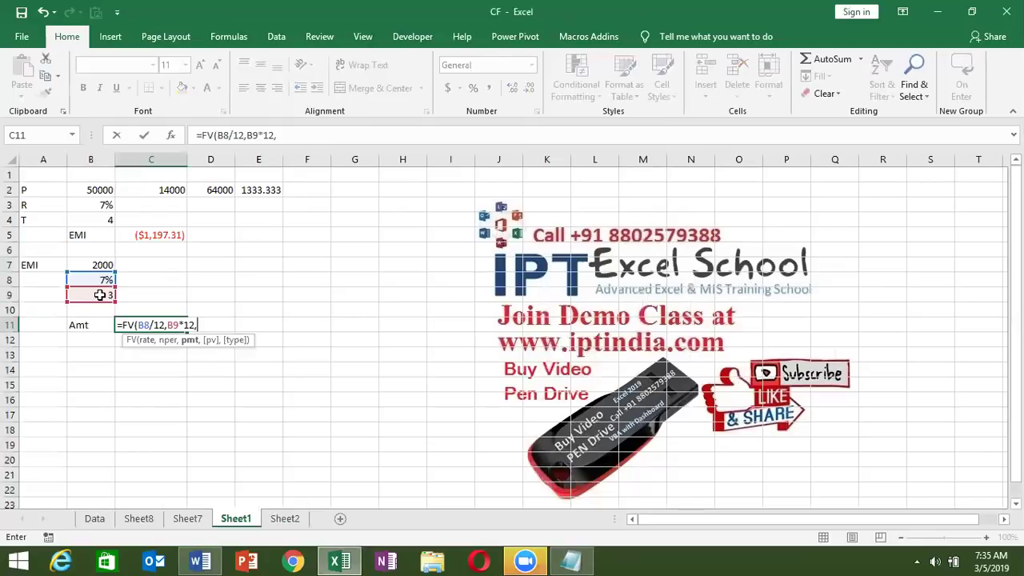
{"action": "left_click", "coordinate": [103, 265]}
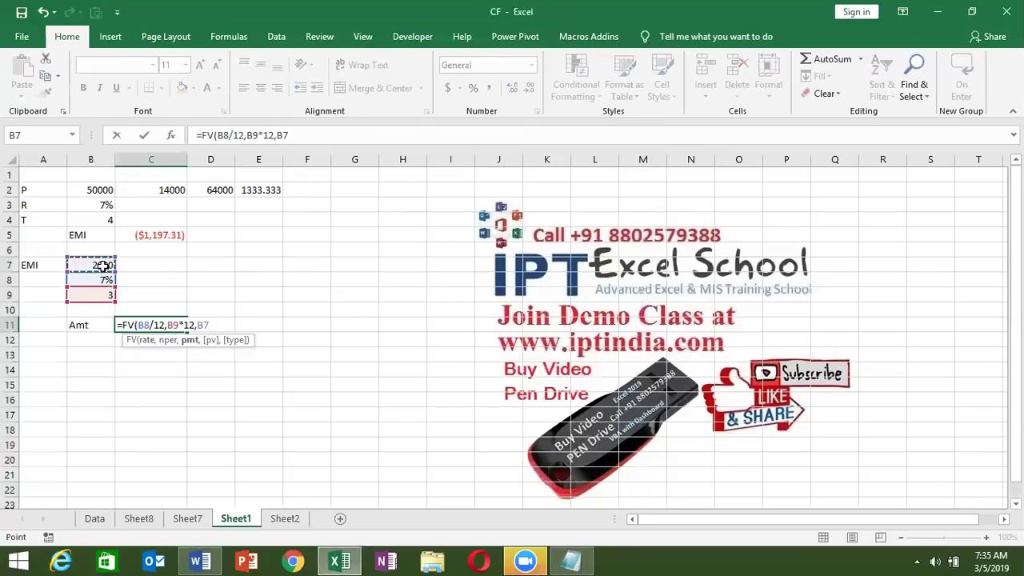
{"action": "key", "text": "ctrl+Return"}
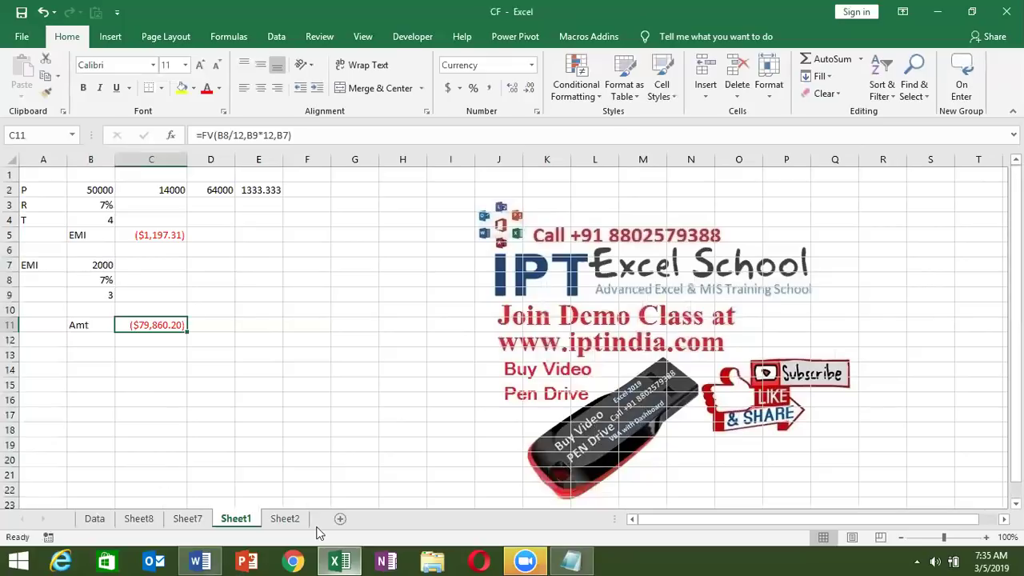
{"action": "left_click", "coordinate": [286, 522]}
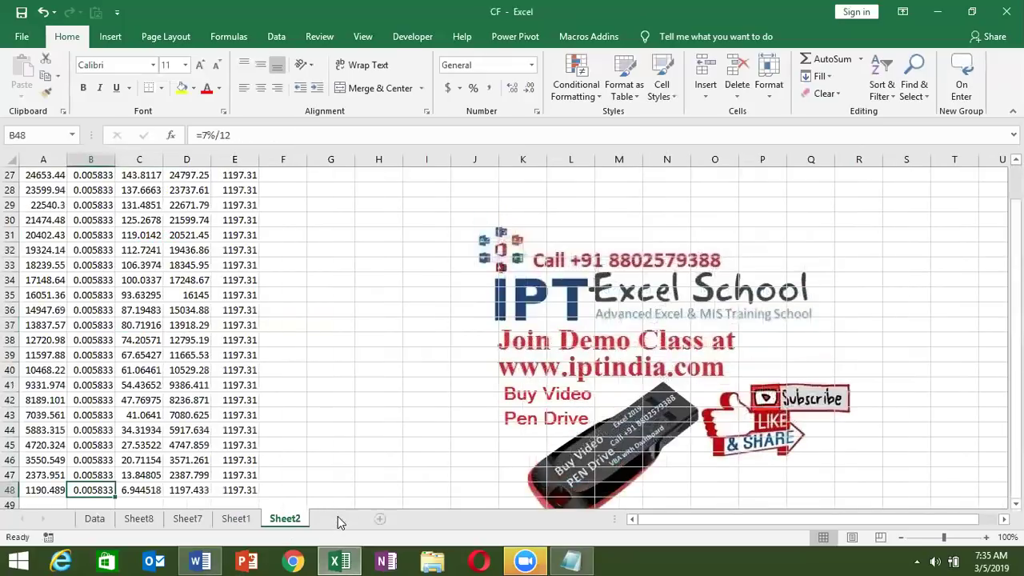
On a new sheet, put 2000 in A1 and the monthly rate =7%/12 in B1.
{"action": "left_click", "coordinate": [340, 519]}
{"action": "type", "text": "2000"}
{"action": "key", "text": "Tab"}
{"action": "type", "text": "=7/5"}
{"action": "key", "text": "BackSpace"}
{"action": "key", "text": "BackSpace"}
{"action": "type", "text": "%12"}
{"action": "key", "text": "Return"}
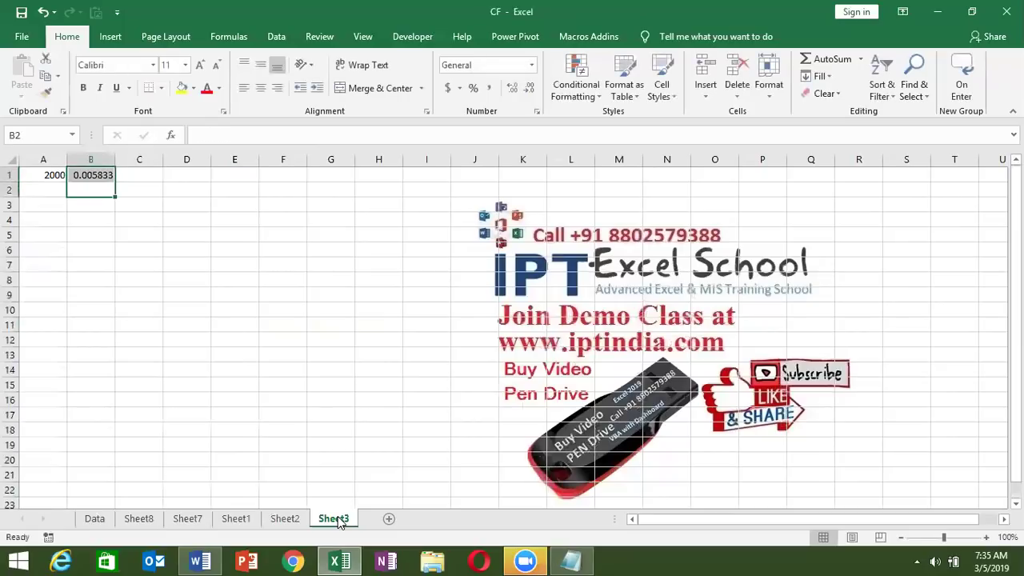
Calculate the monthly interest =A1*B1 in C1, showing 11.66667.
{"action": "key", "text": "Up"}
{"action": "key", "text": "Right"}
{"action": "type", "text": "="}
{"action": "key", "text": "Left"}
{"action": "key", "text": "Left"}
{"action": "type", "text": "*"}
{"action": "key", "text": "Left"}
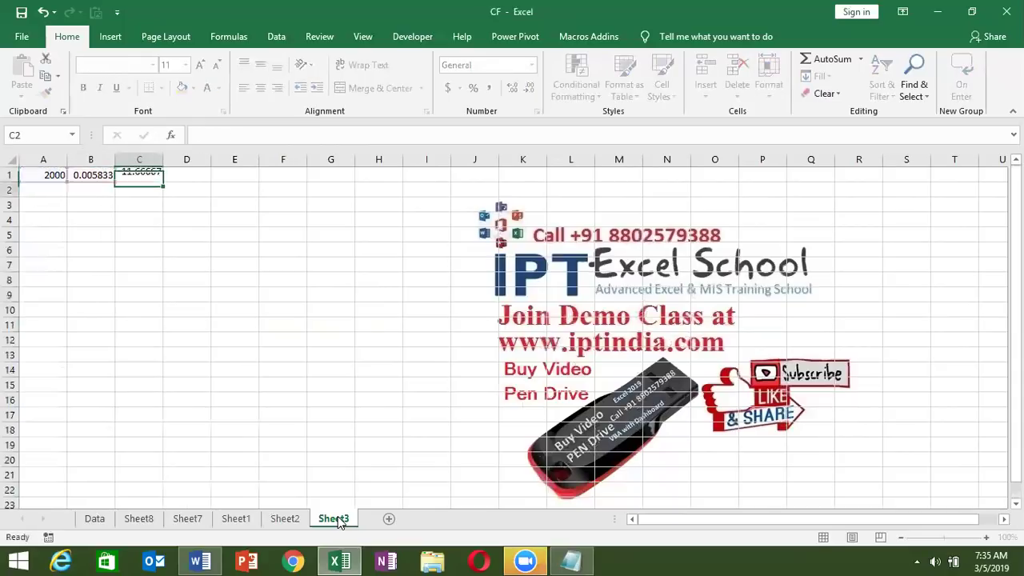
{"action": "key", "text": "ctrl+Return"}
Total the amount plus interest in D1, showing 2011.667.
{"action": "key", "text": "Right"}
{"action": "type", "text": "="}
{"action": "key", "text": "Left"}
{"action": "key", "text": "Left"}
{"action": "key", "text": "Left"}
{"action": "type", "text": "+"}
{"action": "key", "text": "Left"}
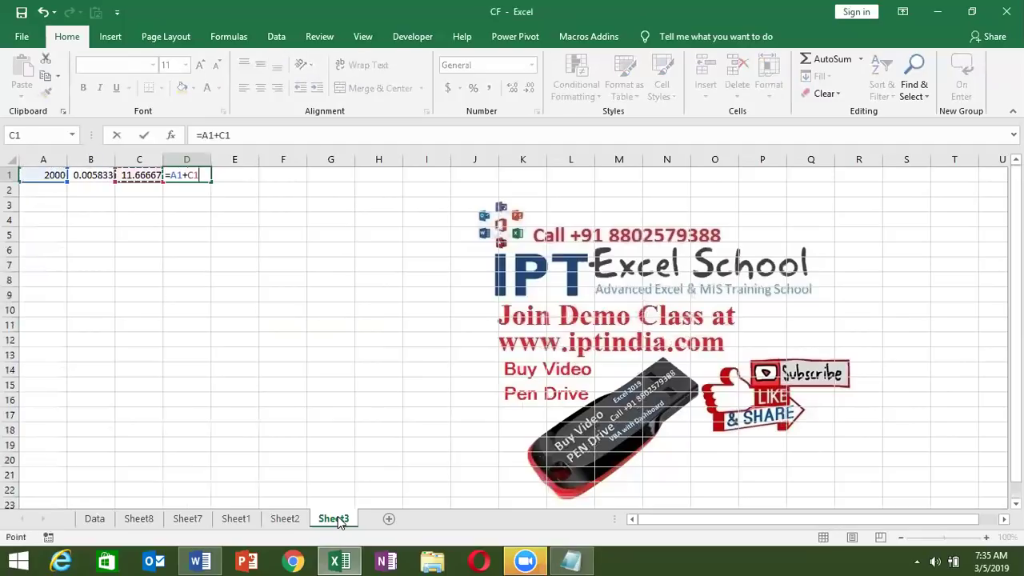
{"action": "key", "text": "Return"}
{"action": "key", "text": "Up"}
{"action": "key", "text": "Right"}
{"action": "key", "text": "Down"}
{"action": "key", "text": "Left"}
{"action": "key", "text": "Left"}
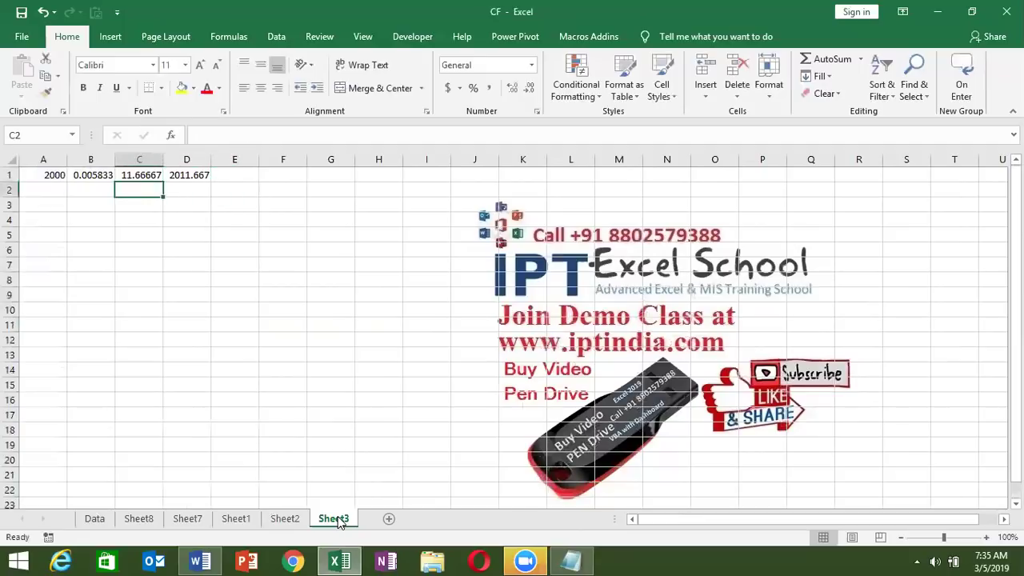
{"action": "key", "text": "Left"}
{"action": "key", "text": "Left"}
Set A2 to =D1+2000 and fill the row 1 formulas down into row 2.
{"action": "type", "text": "="}
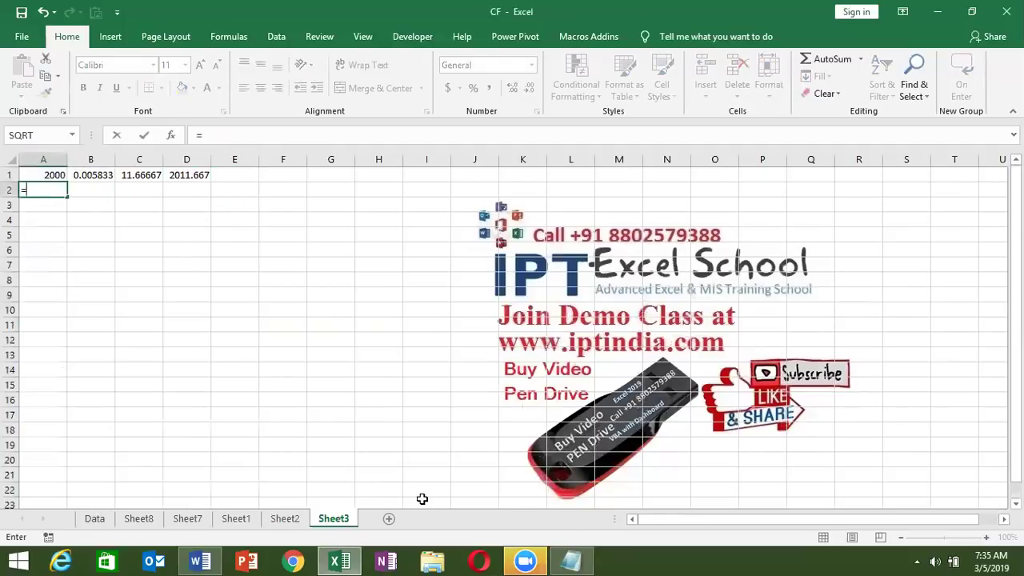
{"action": "left_click", "coordinate": [188, 175]}
{"action": "type", "text": "+200"}
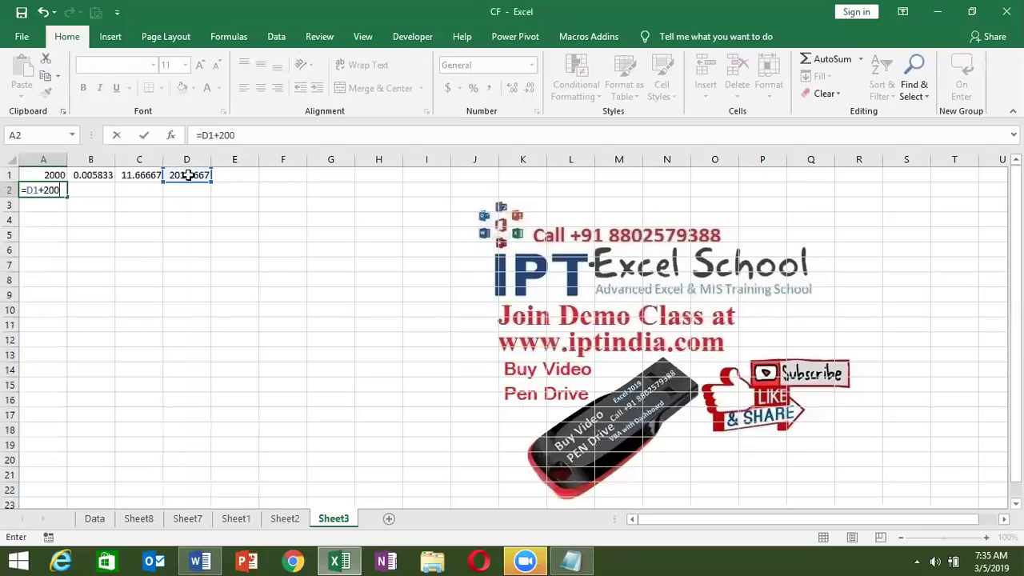
{"action": "key", "text": "Return"}
{"action": "key", "text": "Up"}
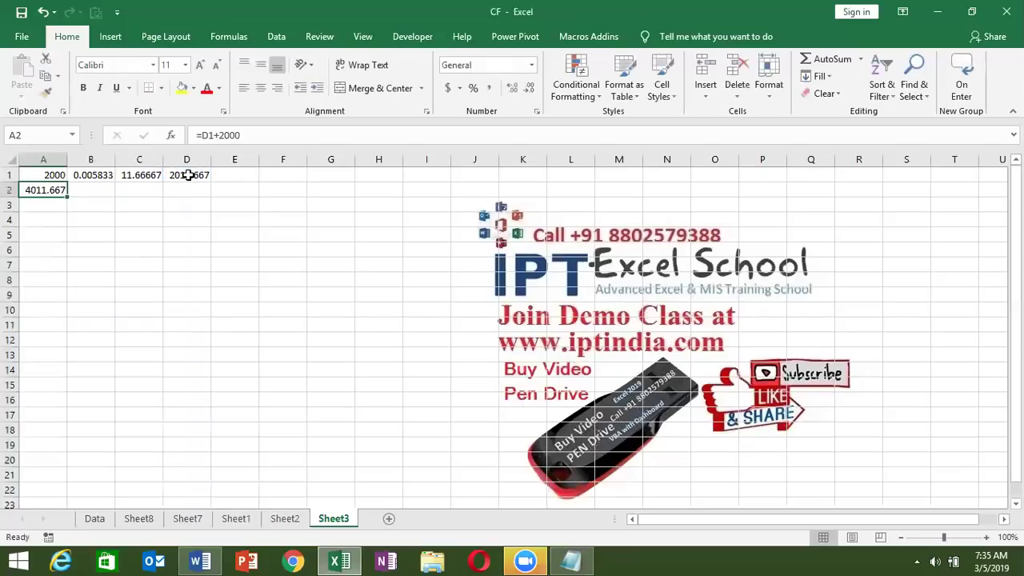
{"action": "key", "text": "Right"}
{"action": "left_click", "coordinate": [188, 175], "text": "shift"}
{"action": "key", "text": "ctrl+d"}
Select columns A to D of the table to extend the schedule to row 36.
{"action": "key", "text": "Left"}
{"action": "key", "text": "shift+Right"}
{"action": "key", "text": "shift+Right"}
{"action": "key", "text": "shift+Right"}
{"action": "key", "text": "shift+Down"}
{"action": "key", "text": "shift+Down"}
{"action": "key", "text": "shift+Down"}
{"action": "key", "text": "shift+Down"}
{"action": "key", "text": "shift+Down"}
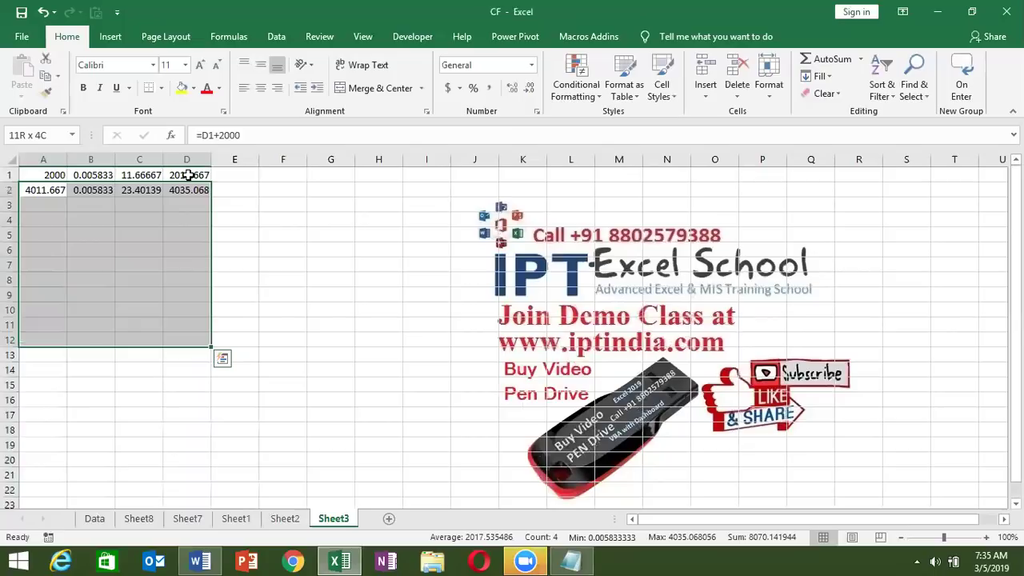
{"action": "key", "text": "shift+Down"}
{"action": "key", "text": "shift+Down"}
{"action": "key", "text": "shift+Down"}
{"action": "key", "text": "shift+Down"}
{"action": "key", "text": "shift+Down"}
{"action": "key", "text": "shift+Down"}
{"action": "key", "text": "shift+Down"}
{"action": "key", "text": "shift+Down"}
{"action": "key", "text": "shift+Down"}
{"action": "key", "text": "shift+Down"}
{"action": "key", "text": "shift+Down"}
{"action": "key", "text": "shift+Down"}
{"action": "key", "text": "shift+Down"}
{"action": "key", "text": "shift+Down"}
{"action": "key", "text": "shift+Down"}
{"action": "key", "text": "shift+Down"}
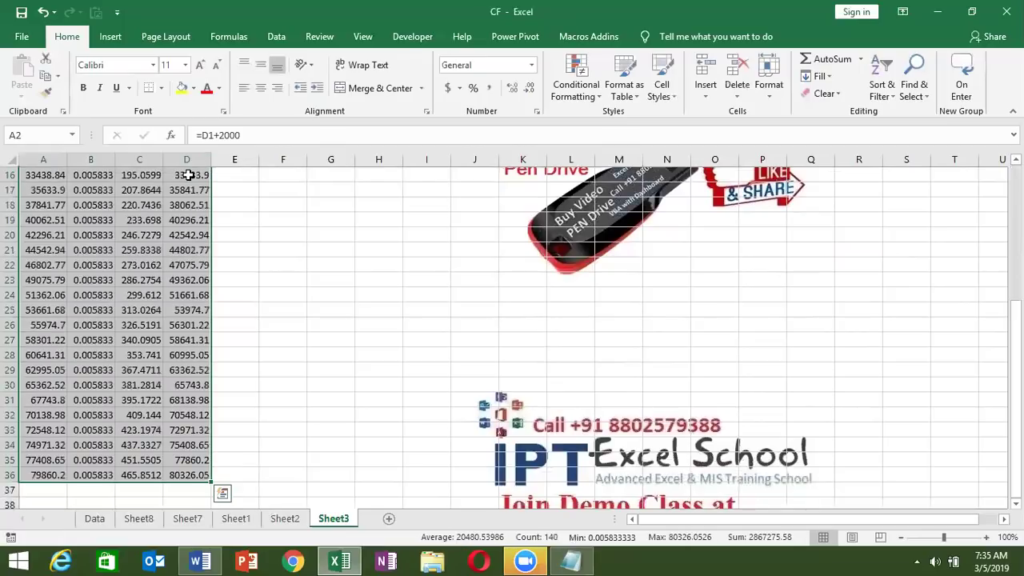
{"action": "key", "text": "ctrl+q"}
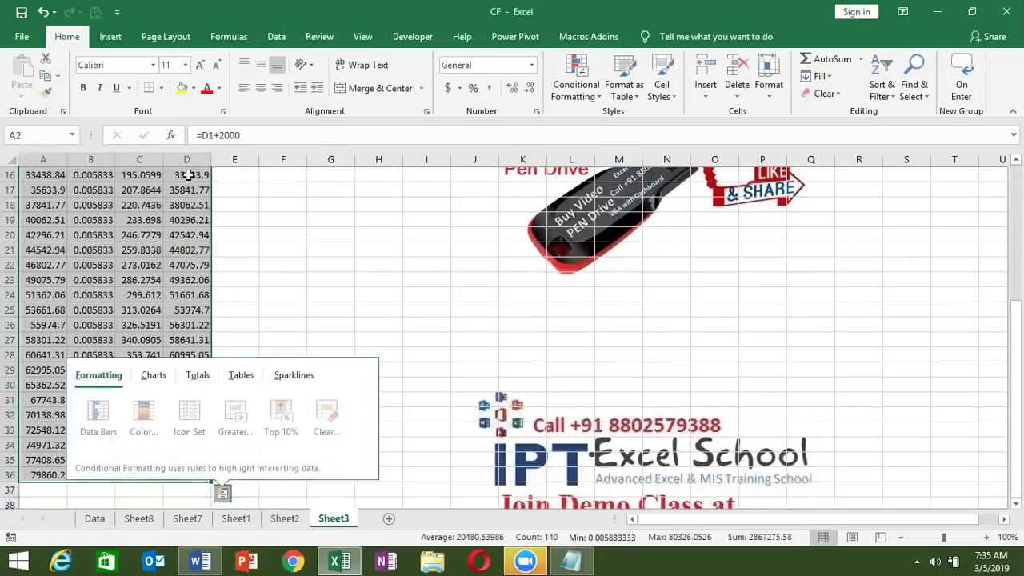
{"action": "key", "text": "Escape"}
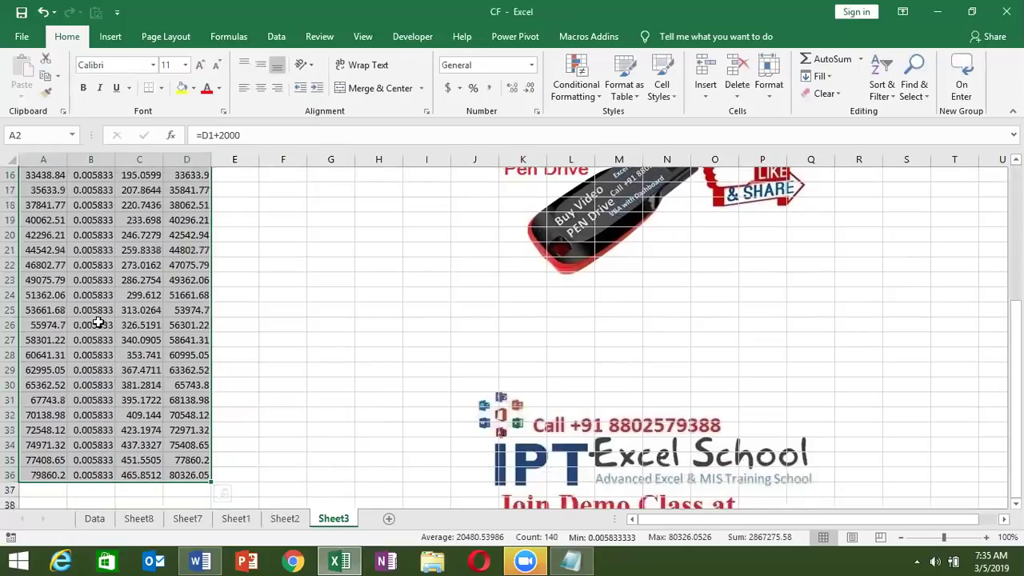
{"action": "left_click", "coordinate": [99, 477]}
Clear the extra values in B36:D36.
{"action": "key", "text": "ctrl+shift+Right"}
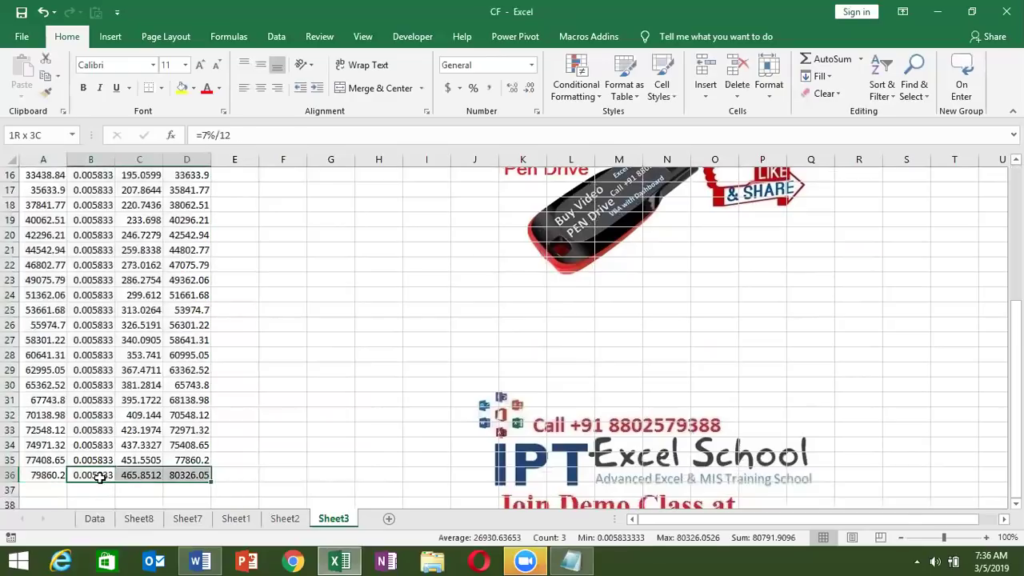
{"action": "key", "text": "ctrl+shift+Right"}
{"action": "key", "text": "ctrl+shift+Left"}
{"action": "key", "text": "ctrl+shift+Left"}
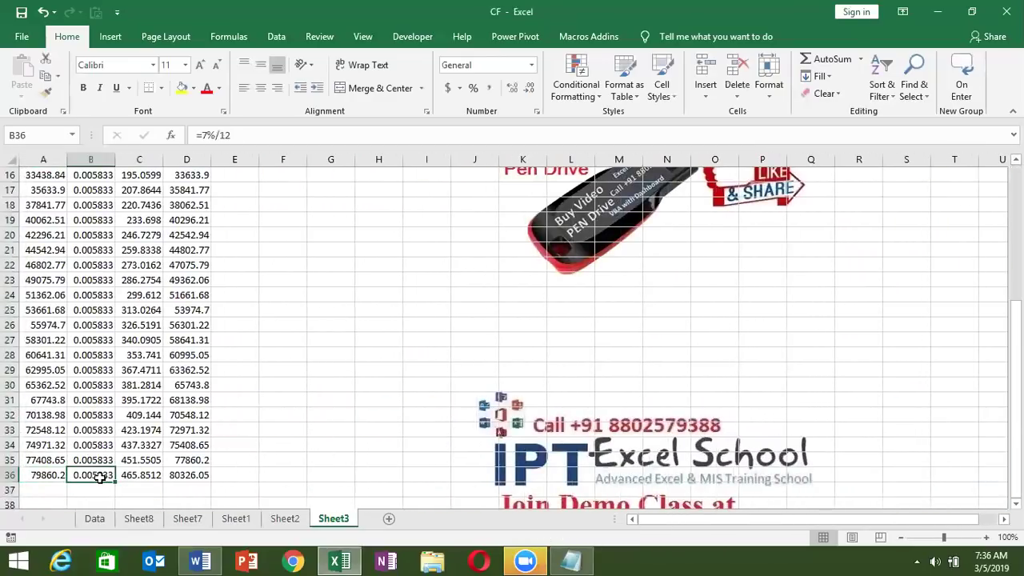
{"action": "key", "text": "ctrl+shift+Right"}
{"action": "key", "text": "Delete"}
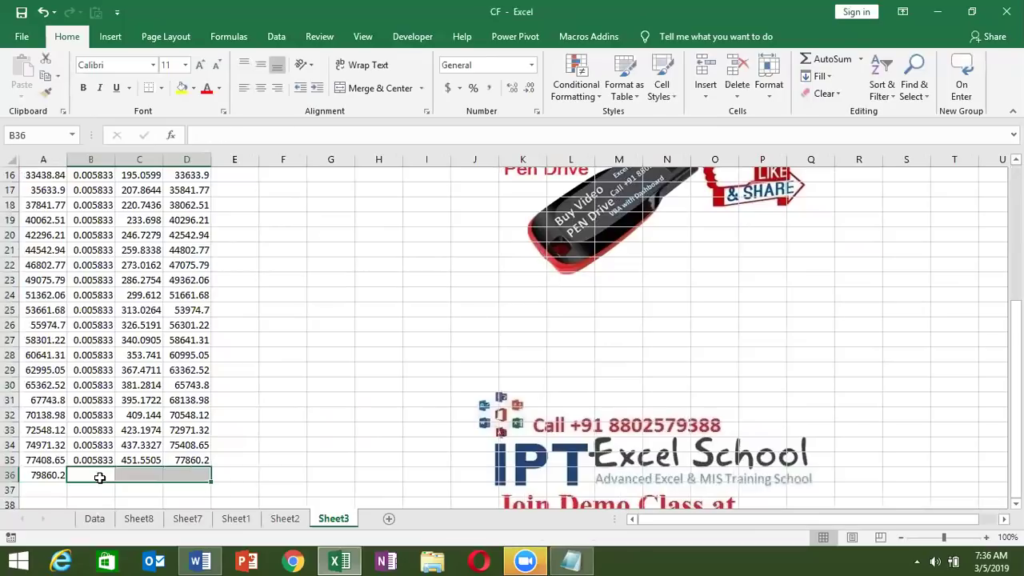
Clear A36, then undo the change.
{"action": "key", "text": "Left"}
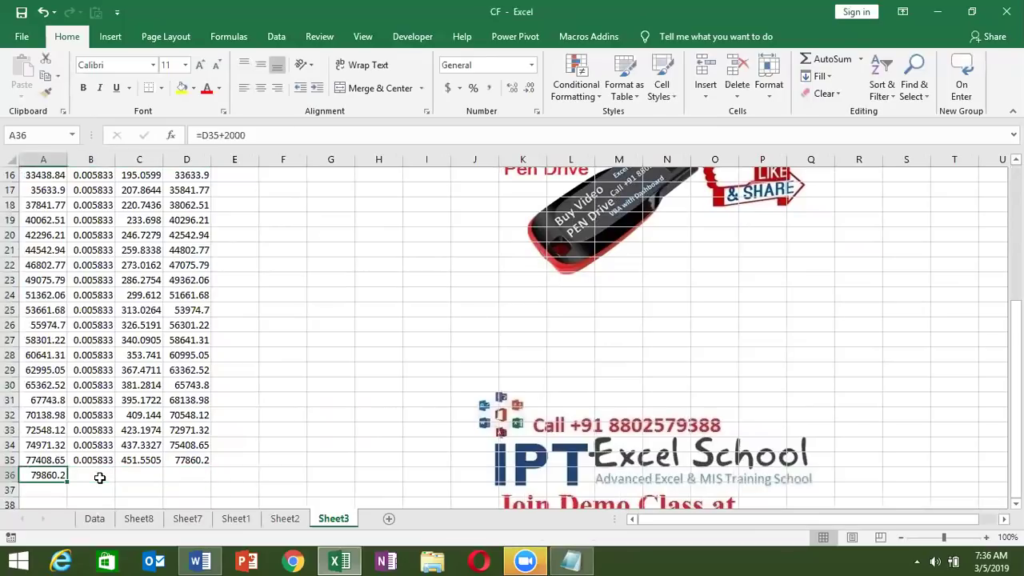
{"action": "key", "text": "Delete"}
{"action": "key", "text": "Down"}
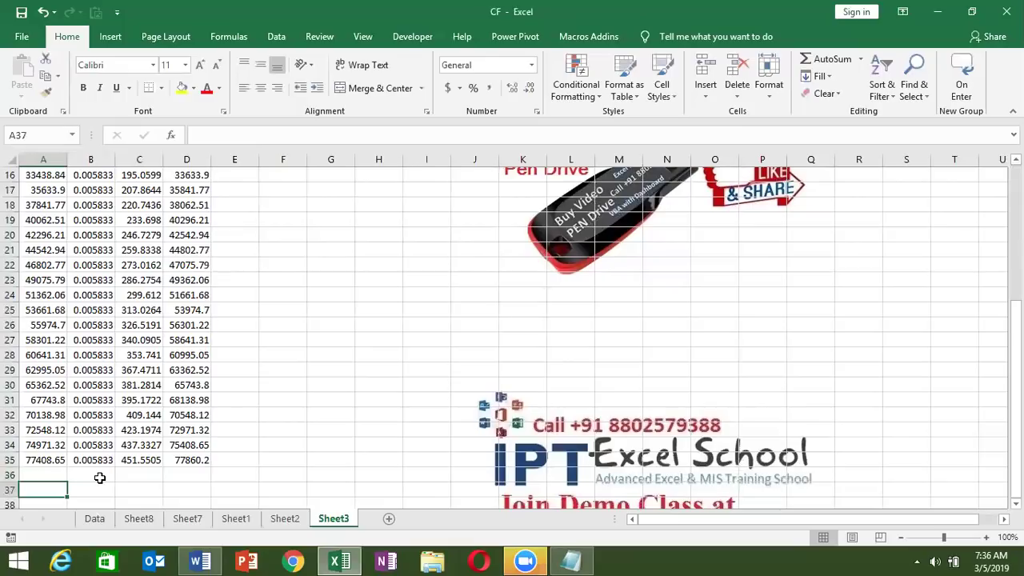
{"action": "left_click", "coordinate": [55, 473]}
{"action": "key", "text": "ctrl+z"}
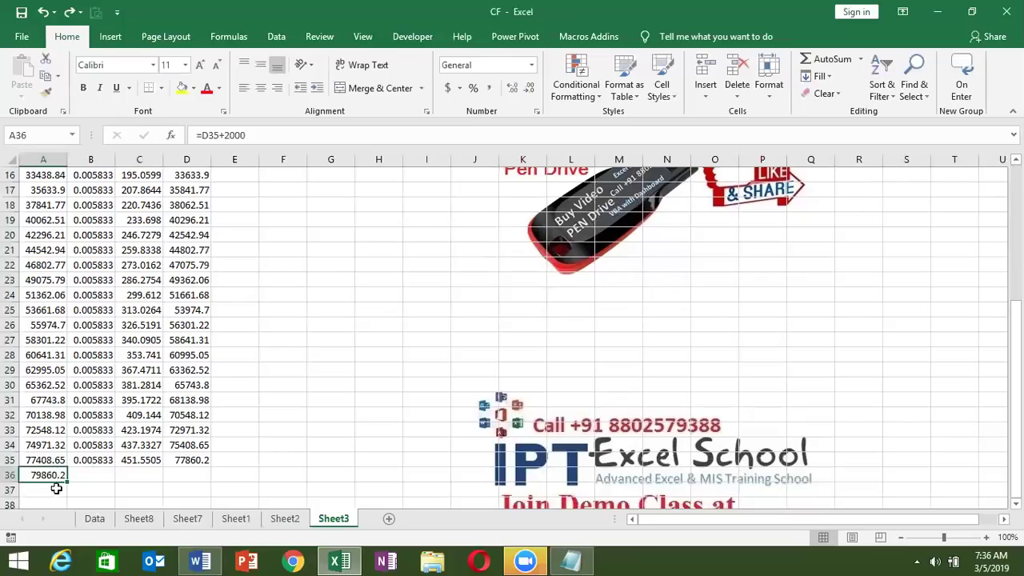
{"action": "key", "text": "ctrl+z"}
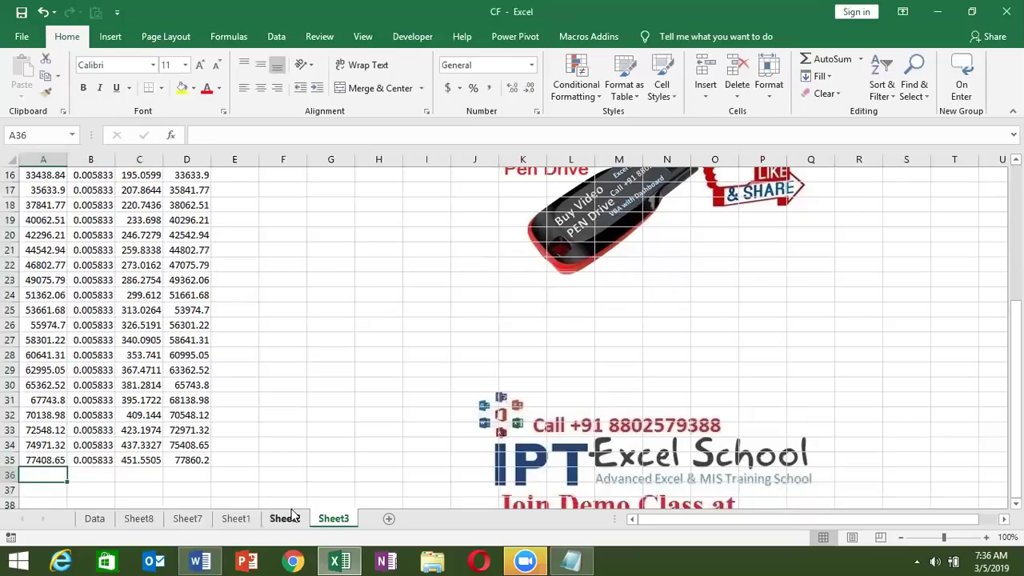
Restore the A36 final-amount formula, 79860.2, and return to Sheet1.
{"action": "left_click", "coordinate": [288, 517]}
{"action": "left_click", "coordinate": [241, 521]}
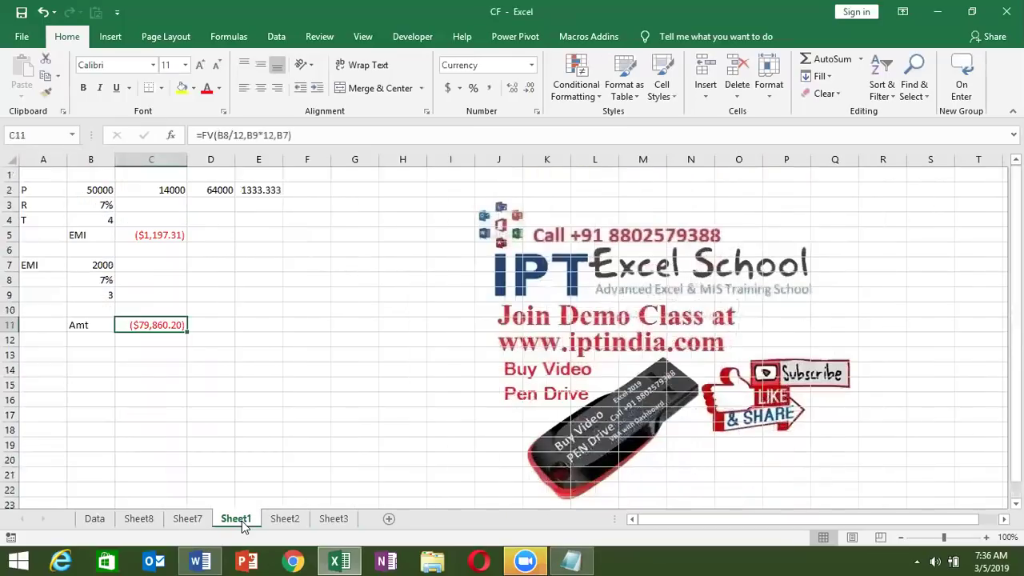
{"action": "left_click", "coordinate": [320, 517]}
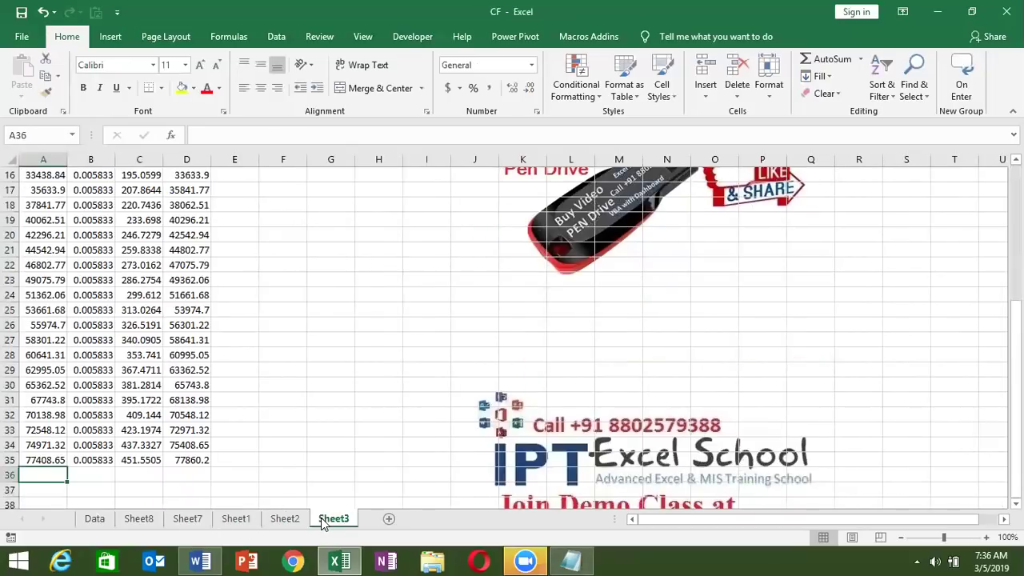
{"action": "key", "text": "ctrl+d"}
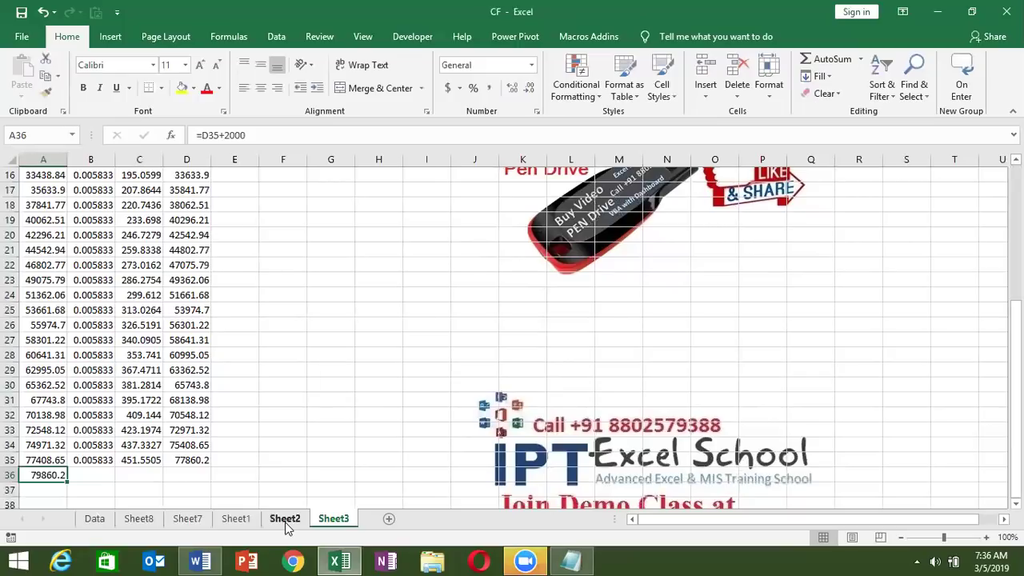
{"action": "left_click", "coordinate": [285, 520]}
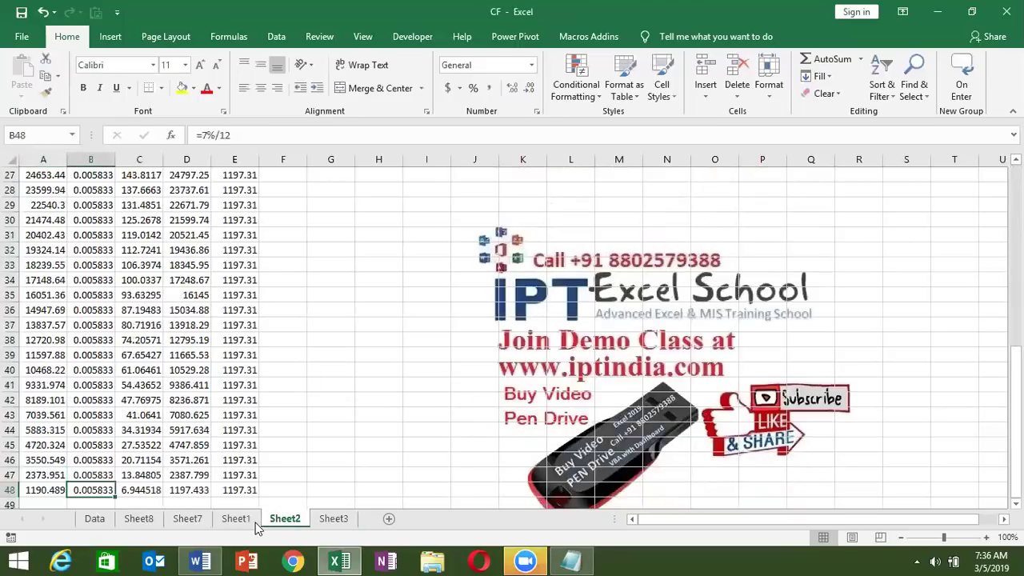
{"action": "left_click", "coordinate": [248, 520]}
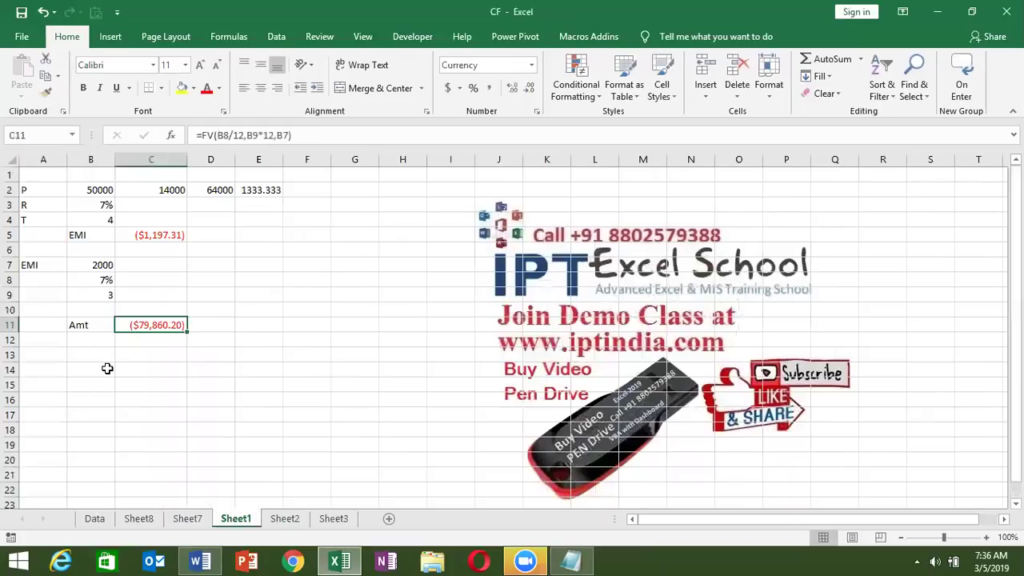
{"action": "left_click", "coordinate": [56, 350]}
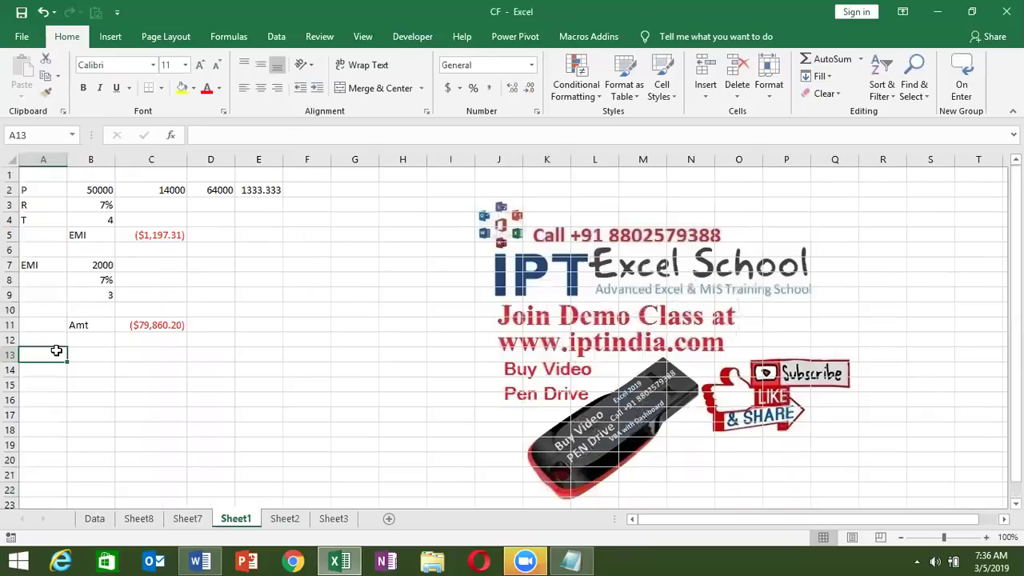
Enter FV 80000 in row 13 and R 7% in row 14.
{"action": "key", "text": "Right"}
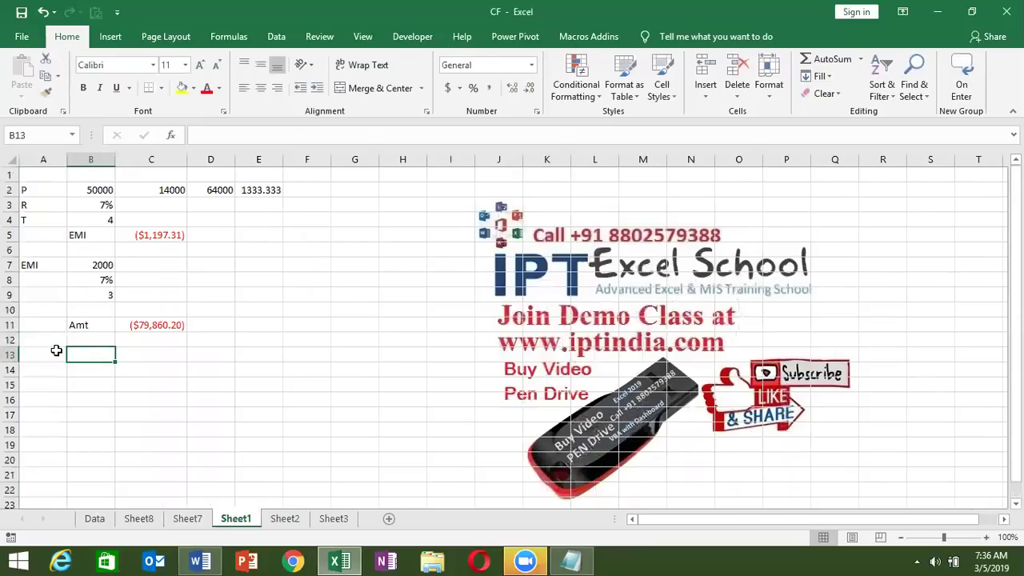
{"action": "type", "text": "8000"}
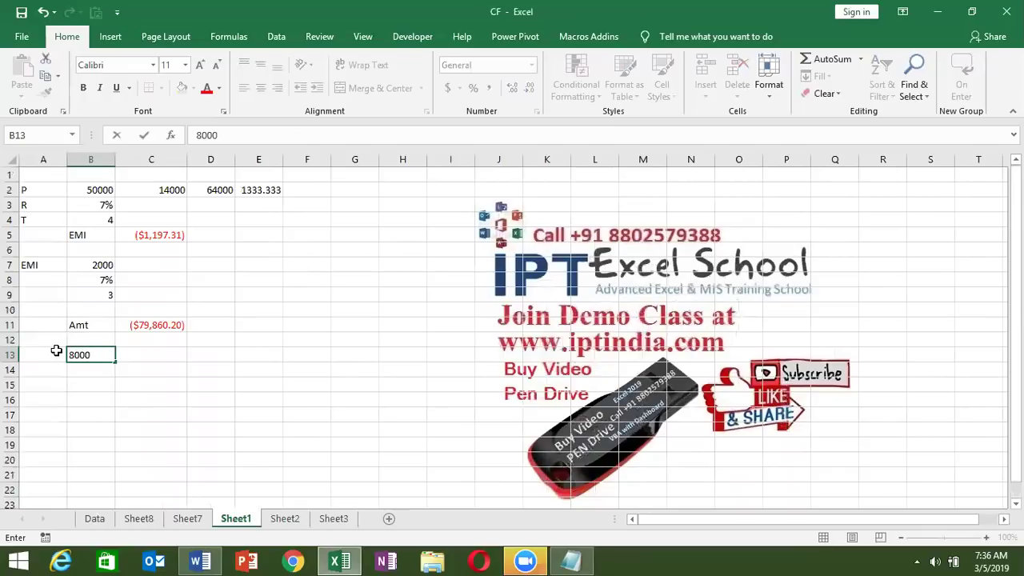
{"action": "type", "text": "0"}
{"action": "key", "text": "Return"}
{"action": "left_click", "coordinate": [56, 350]}
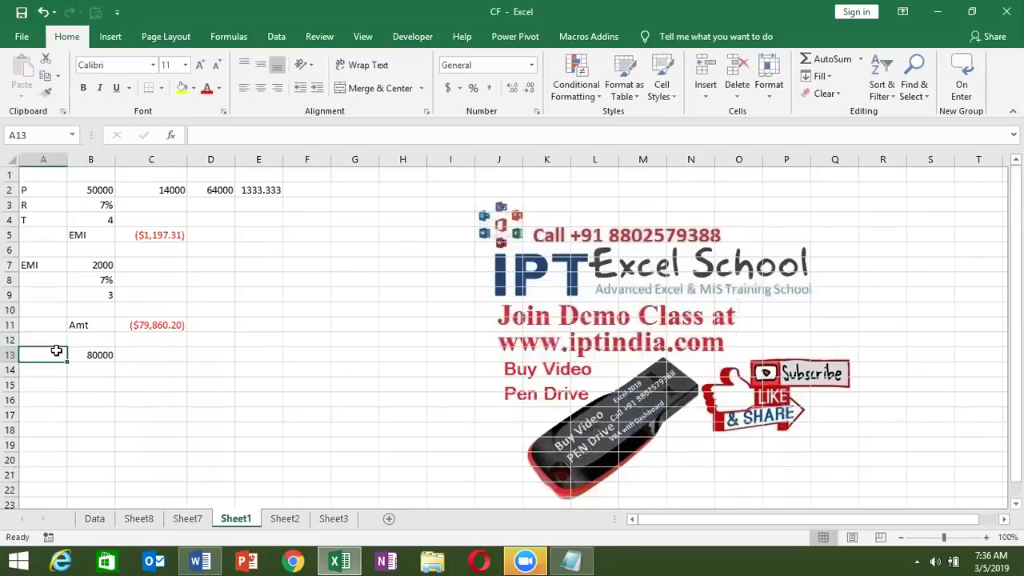
{"action": "type", "text": "FV"}
{"action": "key", "text": "Return"}
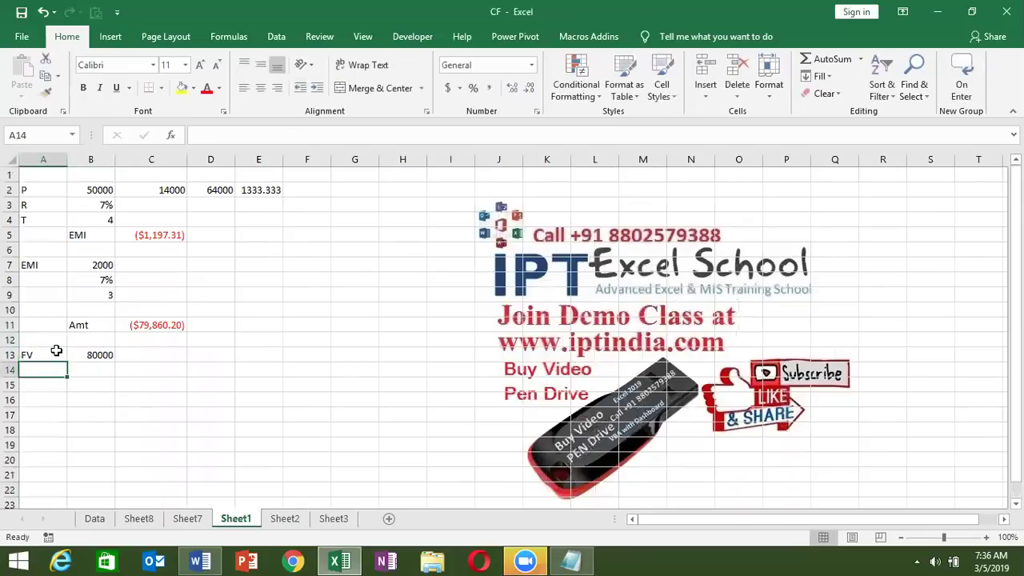
{"action": "type", "text": "R"}
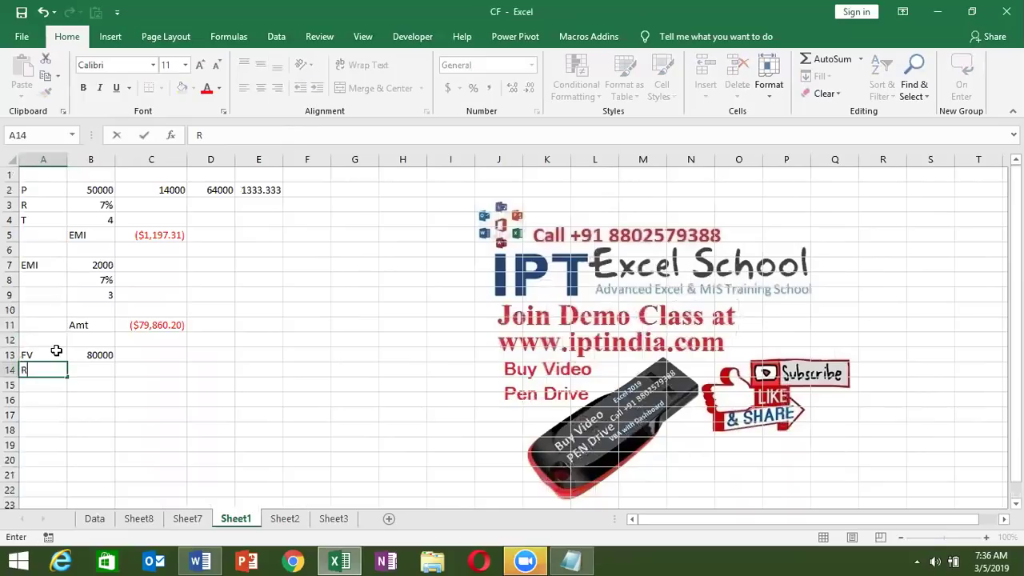
{"action": "key", "text": "Tab"}
{"action": "type", "text": "7"}
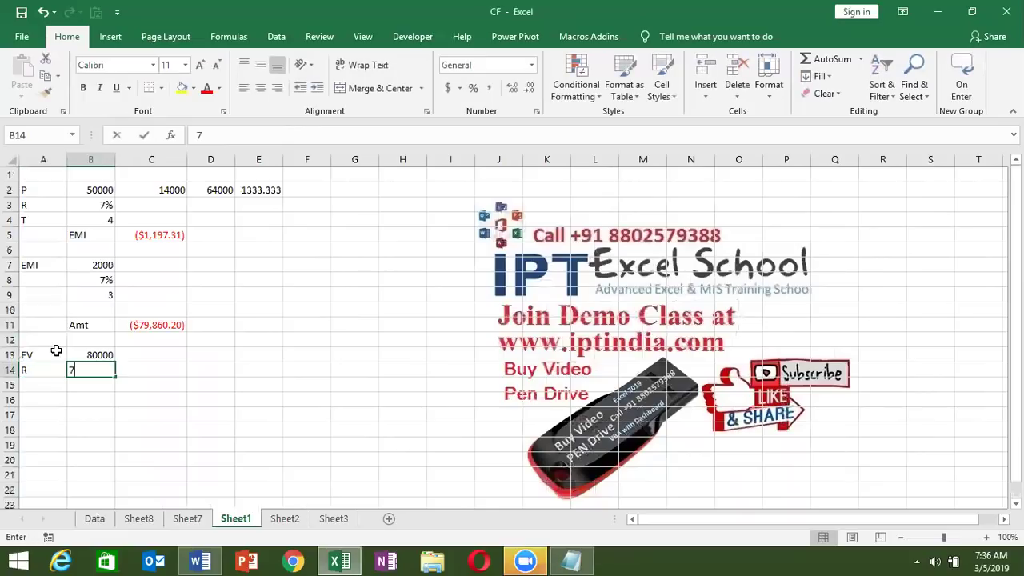
{"action": "type", "text": "%"}
{"action": "key", "text": "Return"}
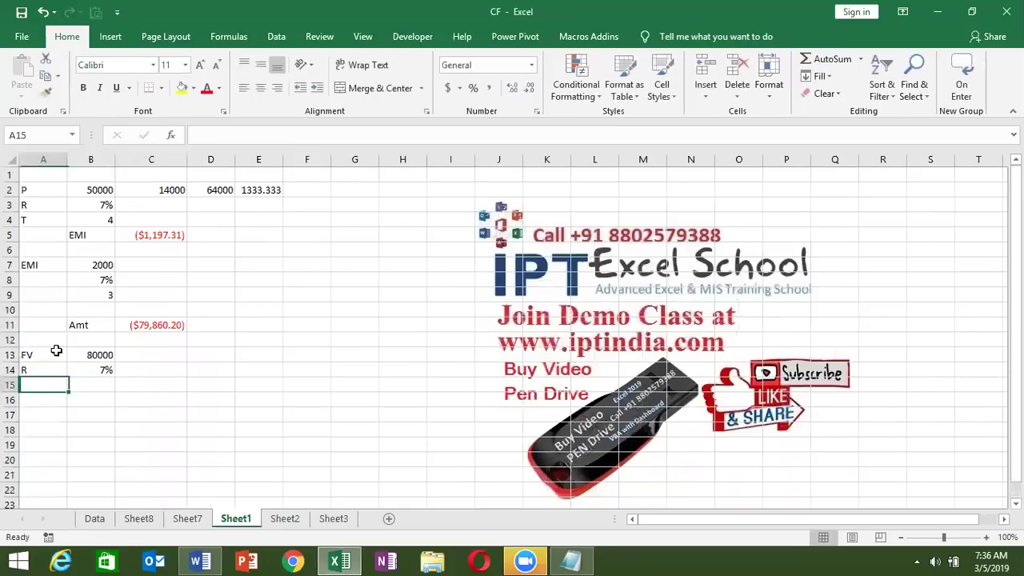
Add T with a term of 5 in row 15.
{"action": "type", "text": "T"}
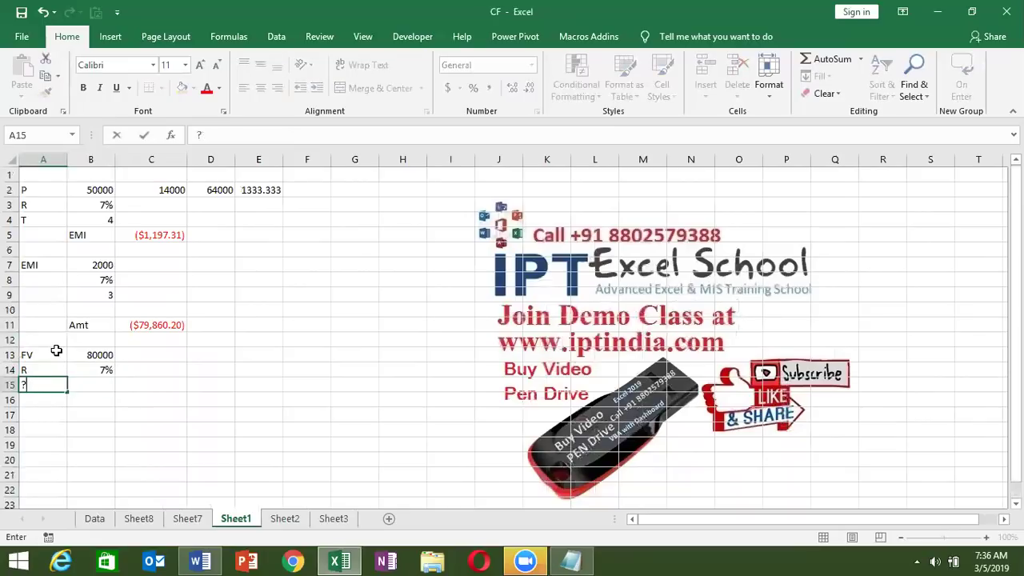
{"action": "key", "text": "Tab"}
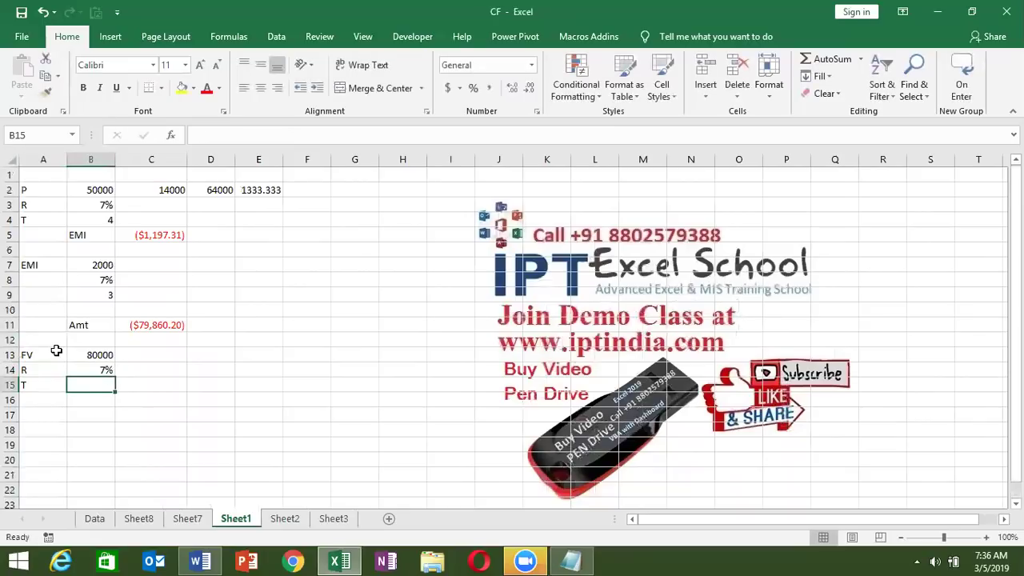
{"action": "key", "text": "Up"}
{"action": "key", "text": "Up"}
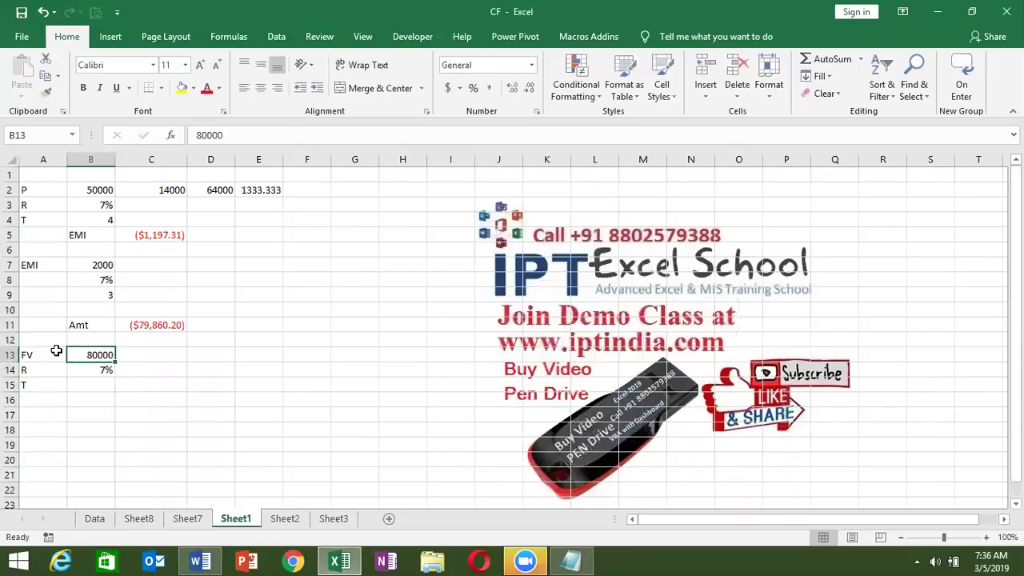
{"action": "key", "text": "Down"}
{"action": "key", "text": "Down"}
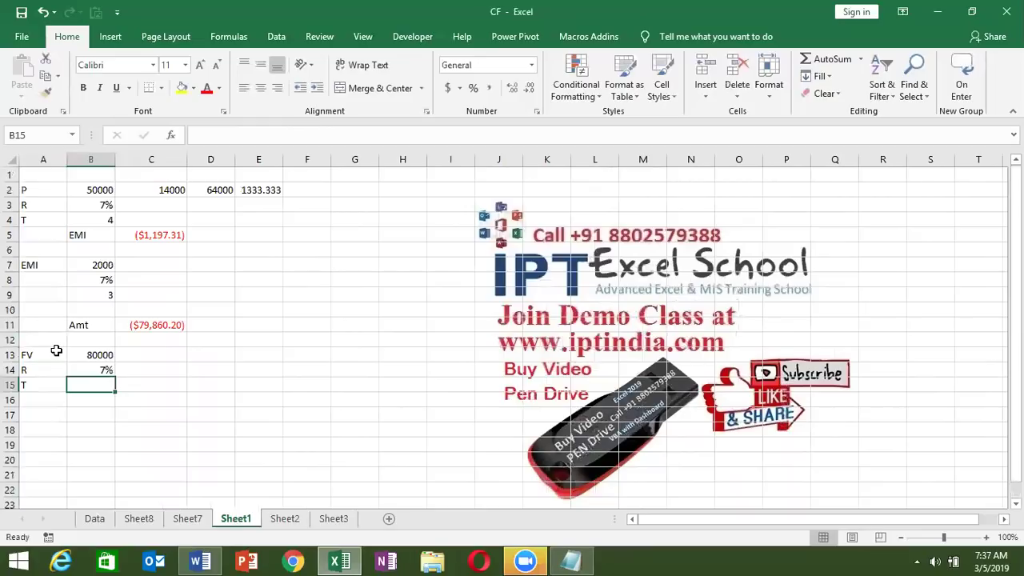
{"action": "type", "text": "5"}
{"action": "key", "text": "Return"}
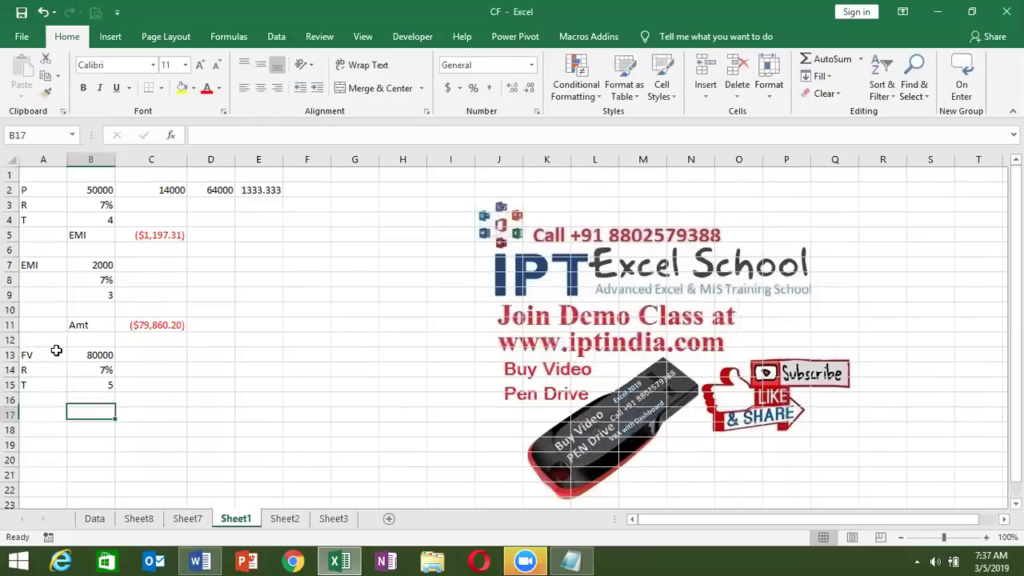
{"action": "key", "text": "Down"}
{"action": "key", "text": "Right"}
{"action": "key", "text": "Up"}
{"action": "key", "text": "Down"}
Enter =PMT(B14/12,B15*12,,B13) in B17, returning a monthly payment of ($1,117.43).
{"action": "key", "text": "Left"}
{"action": "type", "text": "=p"}
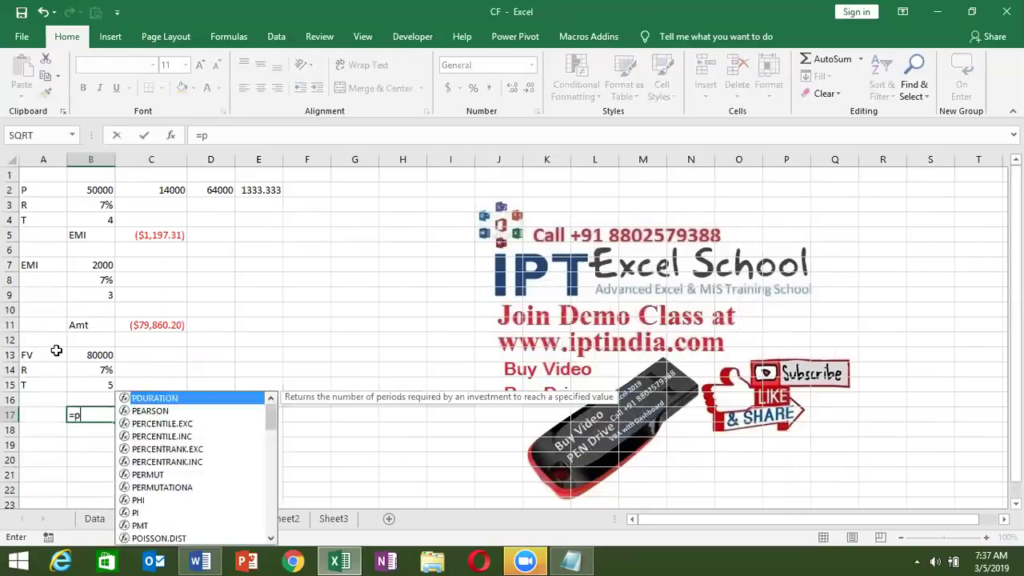
{"action": "type", "text": "mt"}
{"action": "key", "text": "Tab"}
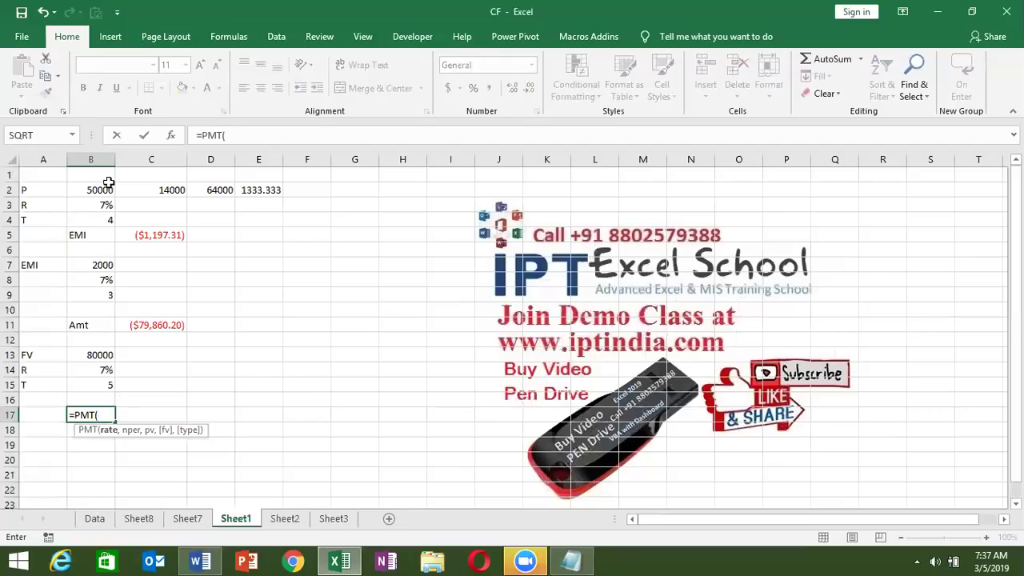
{"action": "left_click", "coordinate": [90, 367]}
{"action": "type", "text": "*"}
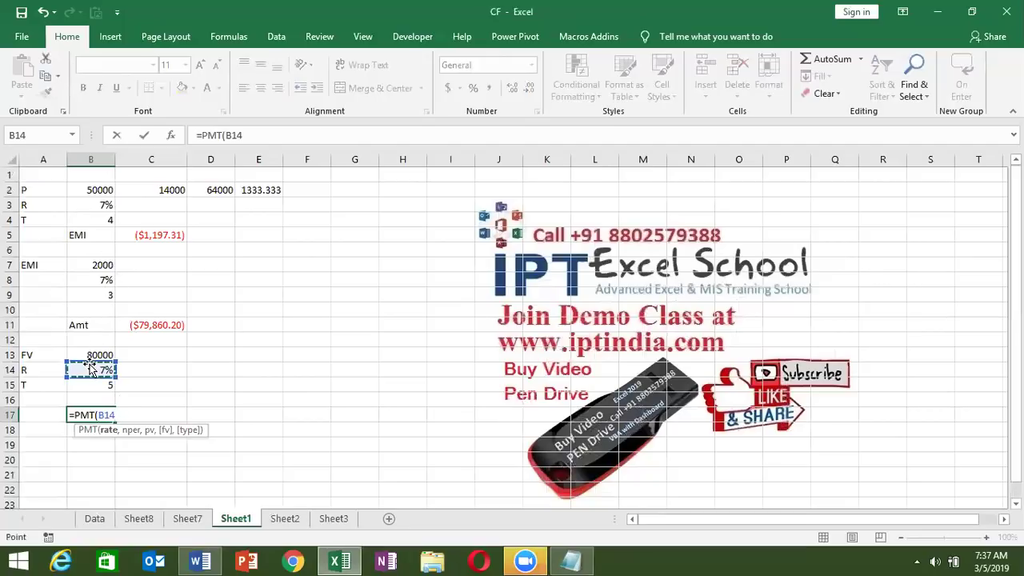
{"action": "type", "text": "12"}
{"action": "type", "text": ","}
{"action": "key", "text": "BackSpace"}
{"action": "key", "text": "BackSpace"}
{"action": "key", "text": "BackSpace"}
{"action": "key", "text": "BackSpace"}
{"action": "type", "text": "/12,"}
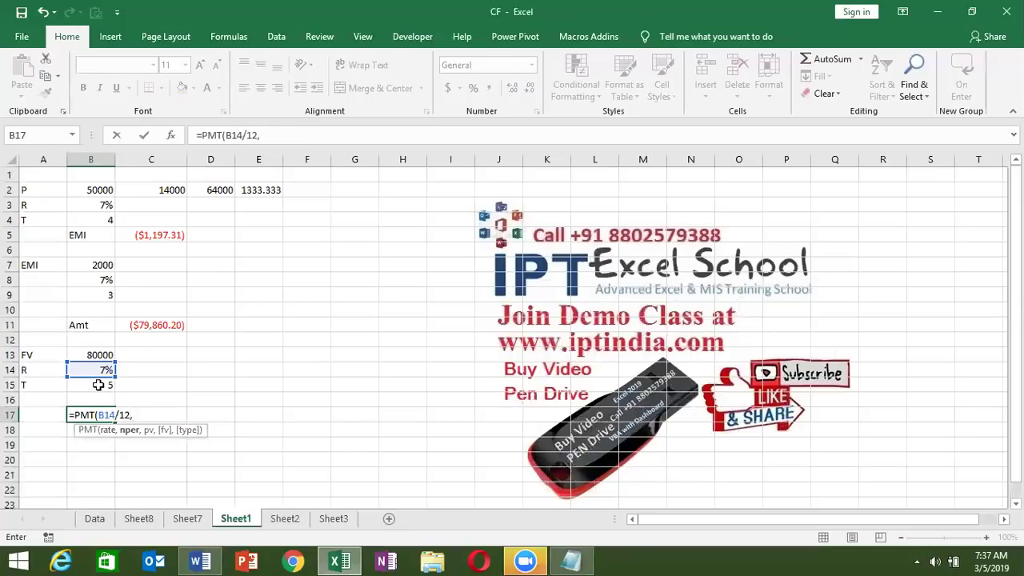
{"action": "left_click", "coordinate": [98, 384]}
{"action": "type", "text": "*12,"}
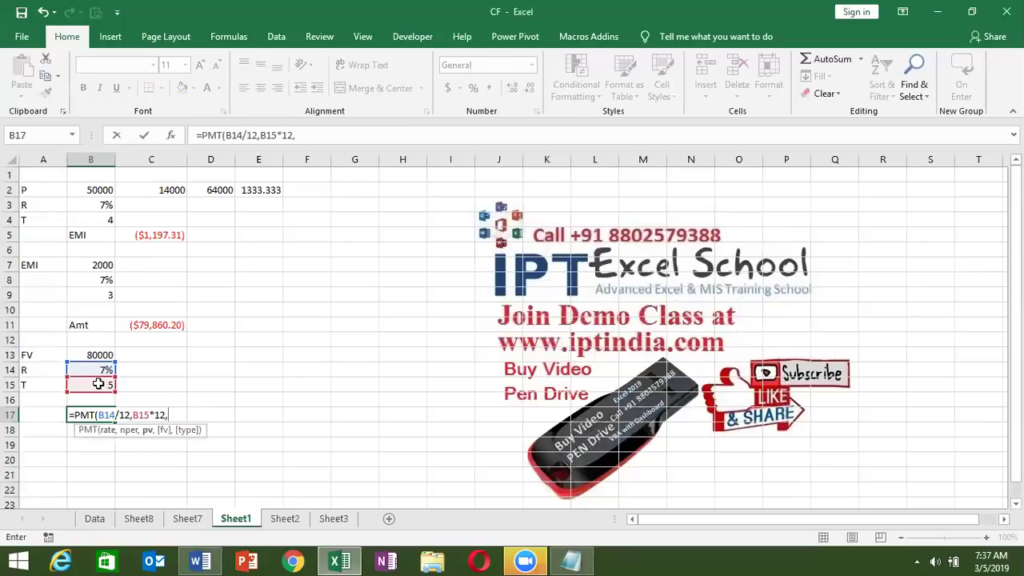
{"action": "type", "text": ","}
{"action": "left_click", "coordinate": [97, 355]}
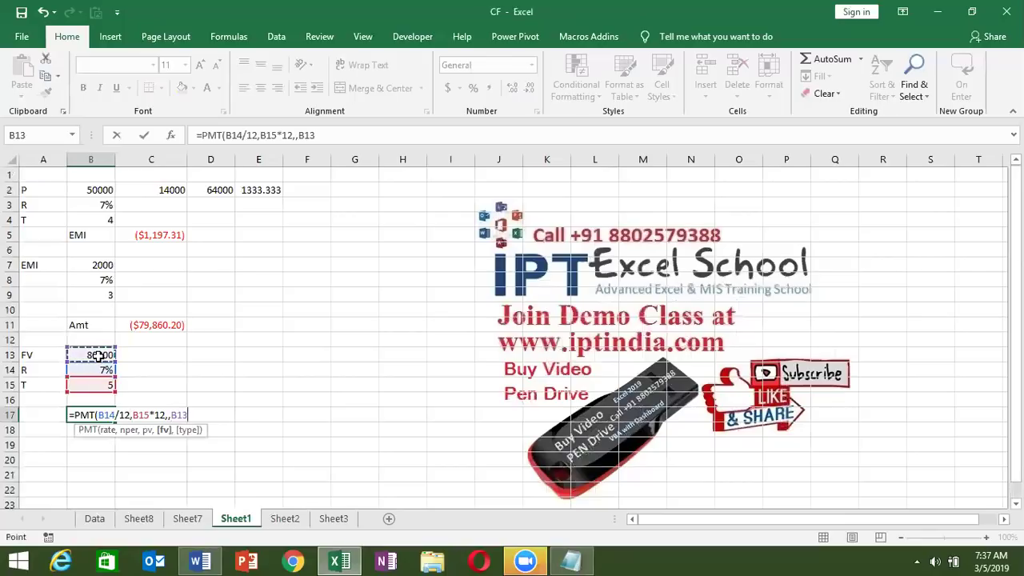
{"action": "key", "text": "ctrl+Return"}
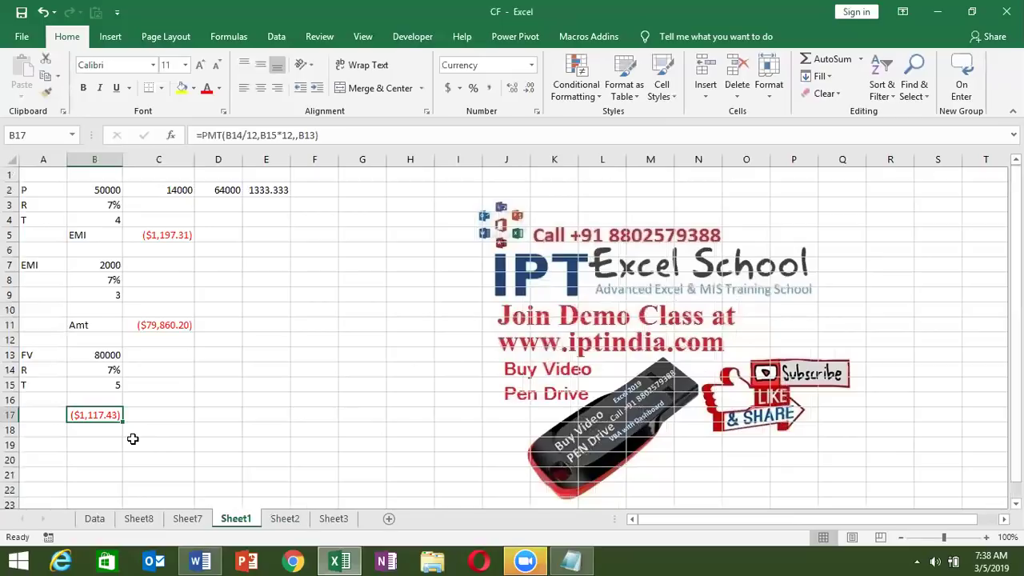
Put 1000 as the EMI amount in B7.
{"action": "key", "text": "Down"}
{"action": "key", "text": "Down"}
{"action": "key", "text": "Down"}
{"action": "key", "text": "Down"}
{"action": "key", "text": "Down"}
{"action": "key", "text": "Down"}
{"action": "key", "text": "Down"}
{"action": "key", "text": "Left"}
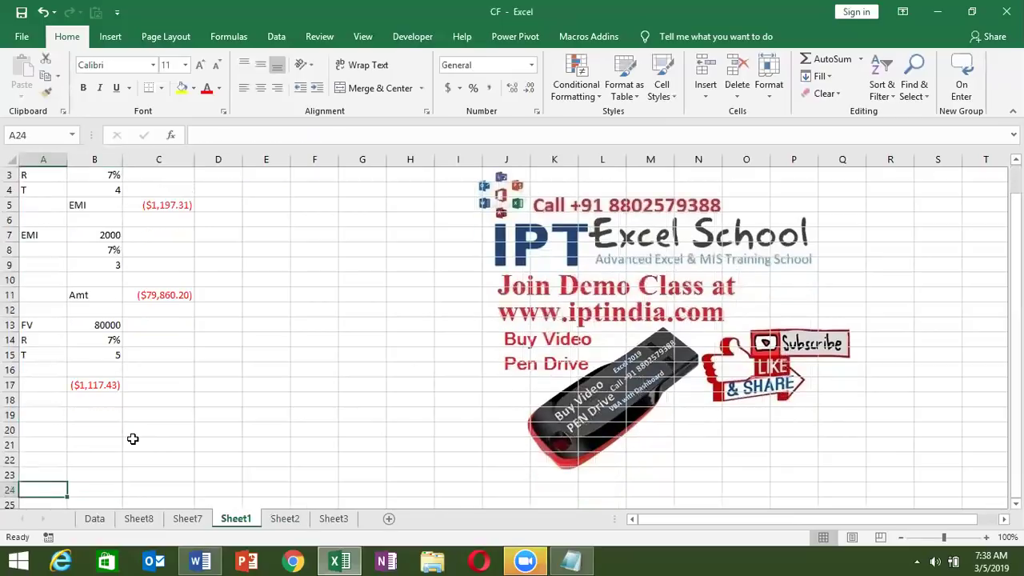
{"action": "key", "text": "Up"}
{"action": "key", "text": "Up"}
{"action": "key", "text": "Up"}
{"action": "key", "text": "Up"}
{"action": "key", "text": "Up"}
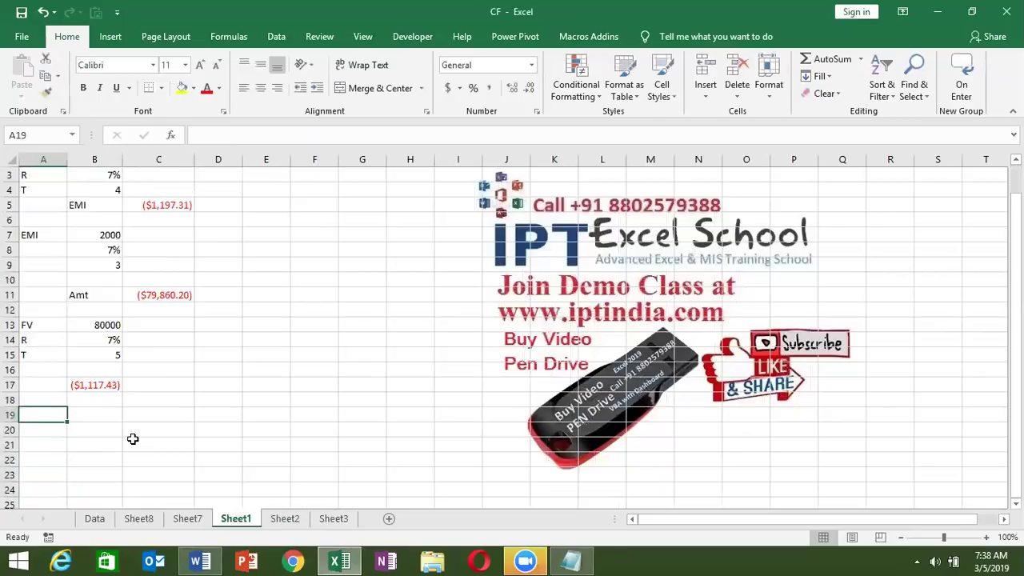
{"action": "key", "text": "Up"}
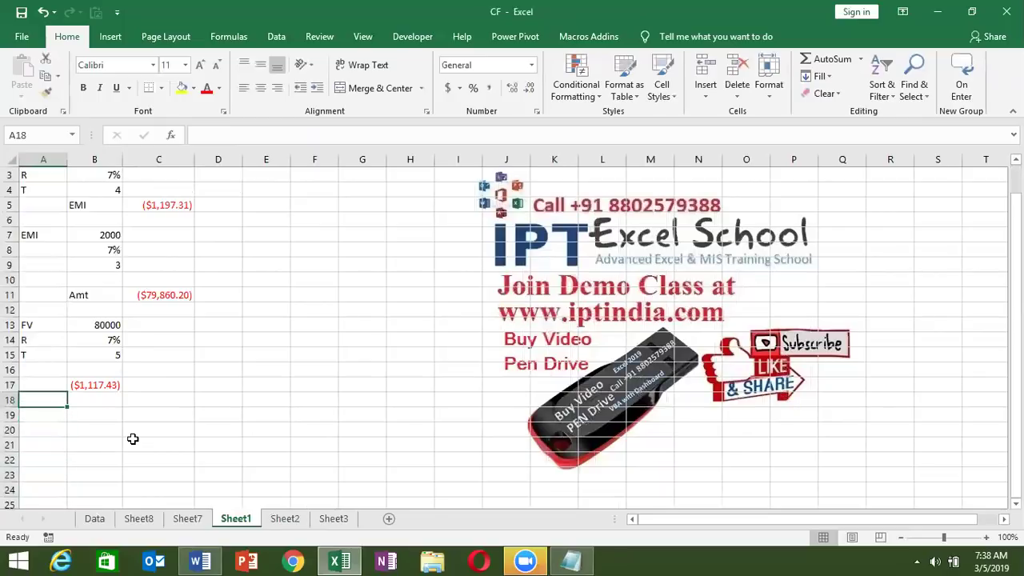
{"action": "key", "text": "Up"}
{"action": "key", "text": "Up"}
{"action": "key", "text": "Up"}
{"action": "key", "text": "Down"}
{"action": "key", "text": "Down"}
{"action": "key", "text": "Down"}
{"action": "key", "text": "Down"}
{"action": "key", "text": "Down"}
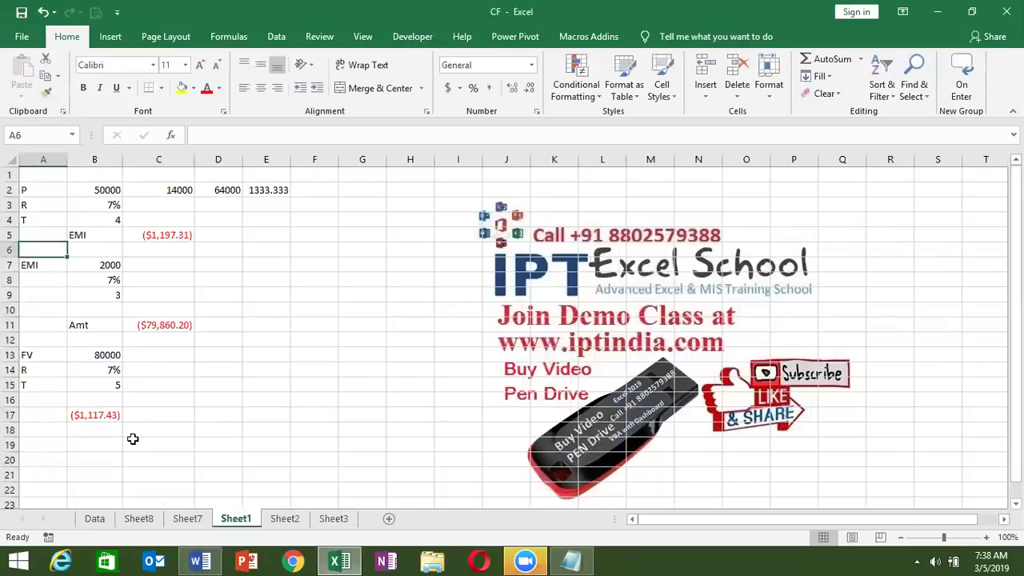
{"action": "key", "text": "Down"}
{"action": "key", "text": "Right"}
{"action": "type", "text": "1000"}
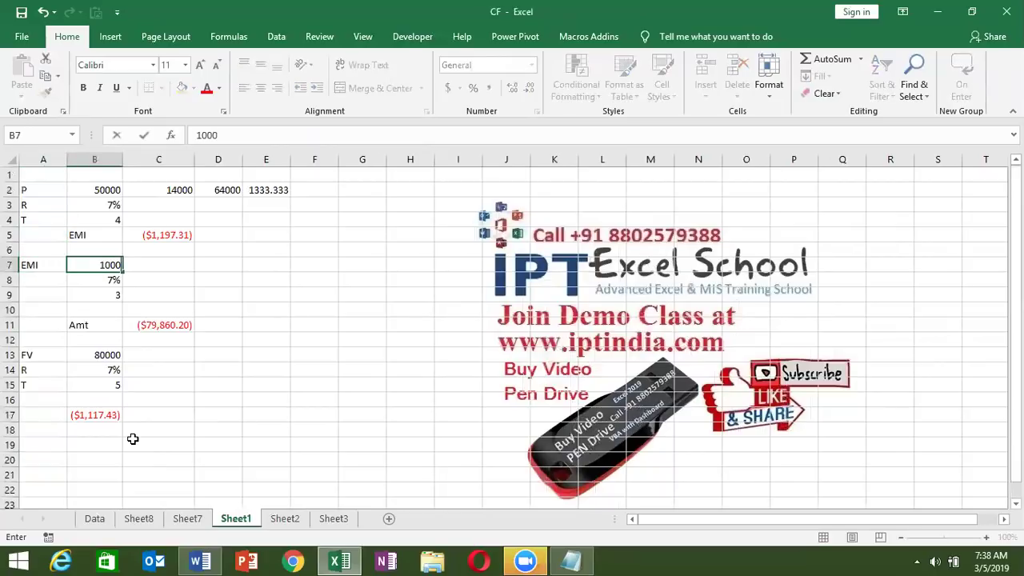
{"action": "key", "text": "Return"}
Enter an 8% rate in B8 and 30 periods in B9.
{"action": "key", "text": "Down"}
{"action": "key", "text": "Up"}
{"action": "type", "text": "8"}
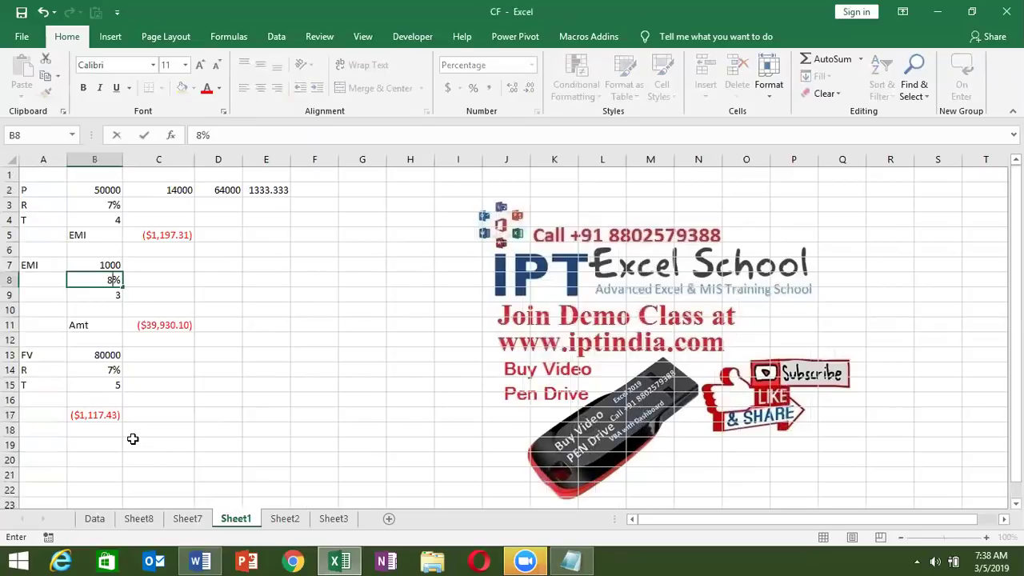
{"action": "key", "text": "Return"}
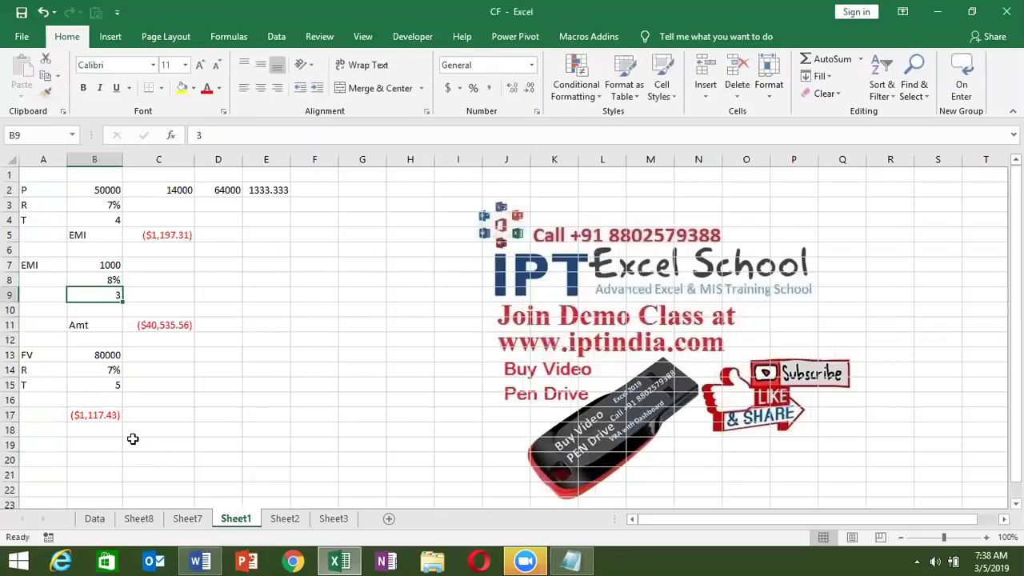
{"action": "key", "text": "Up"}
{"action": "key", "text": "Up"}
{"action": "key", "text": "Down"}
{"action": "key", "text": "Down"}
{"action": "type", "text": "30"}
{"action": "key", "text": "Return"}
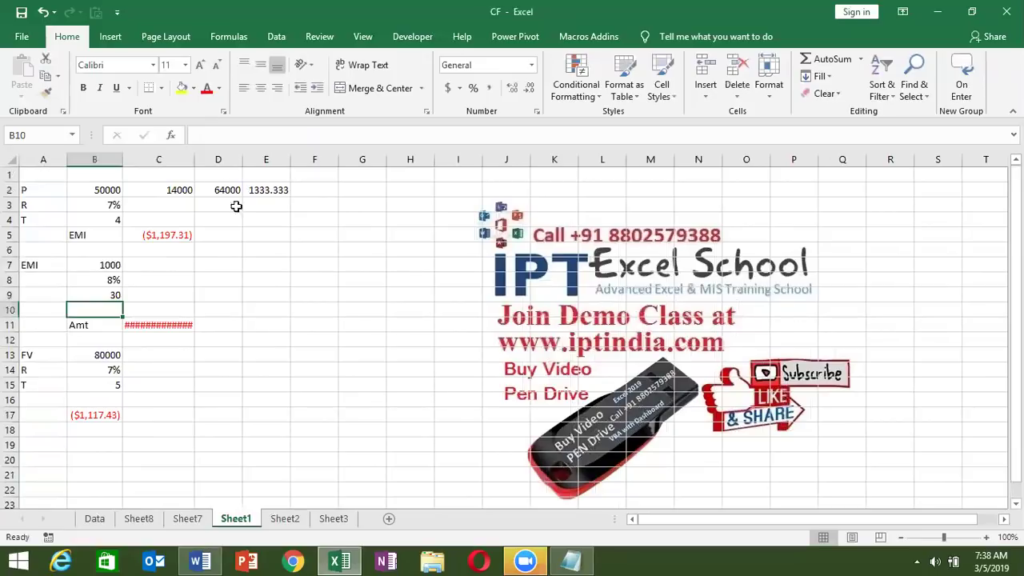
Widen column C to show the Amt result and try a 7% rate in B8.
{"action": "left_click_drag", "start_coordinate": [197, 163], "coordinate": [197, 162]}
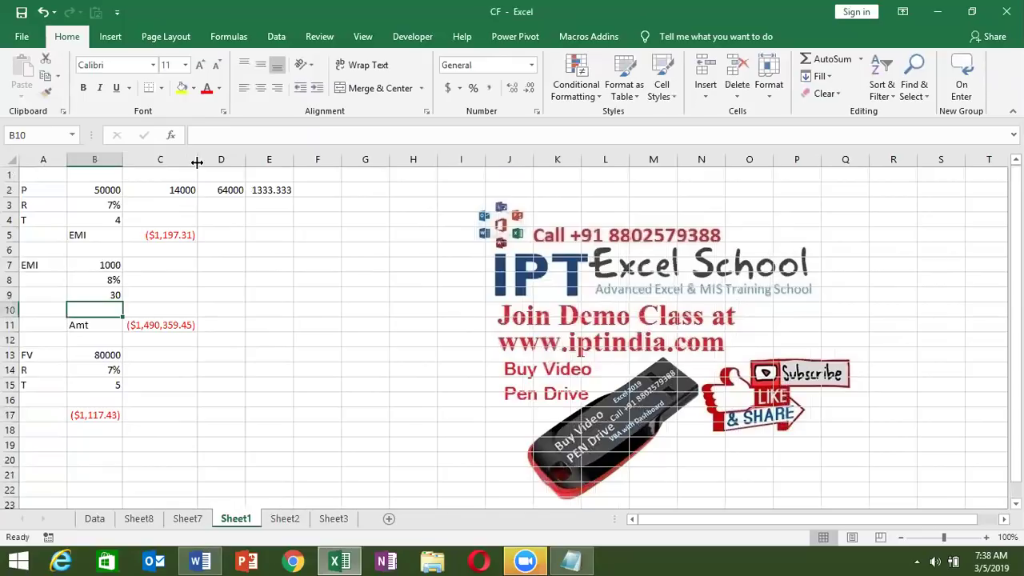
{"action": "key", "text": "Up"}
{"action": "key", "text": "Up"}
{"action": "type", "text": "7"}
{"action": "key", "text": "Return"}
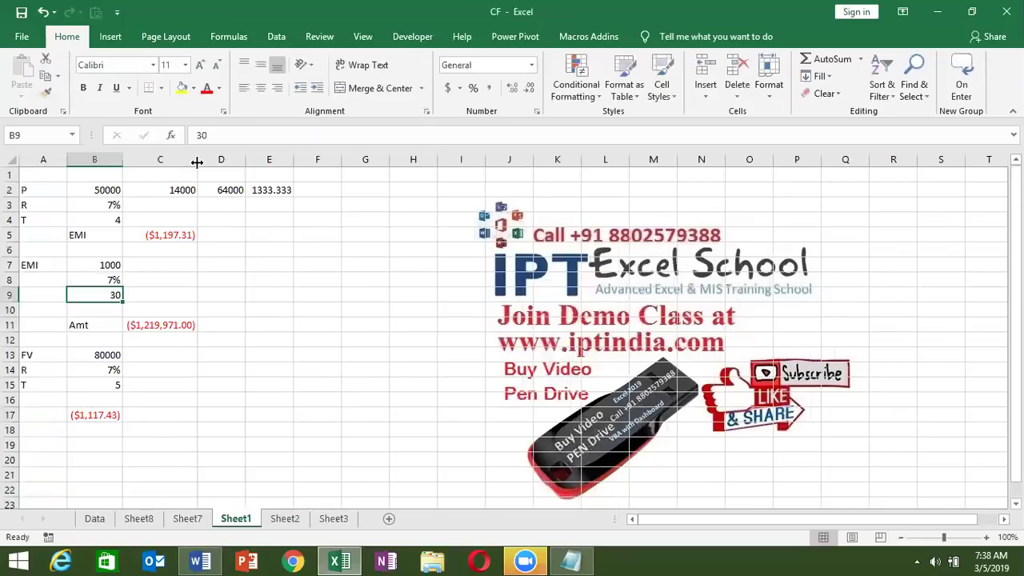
Change the period count in B9 to 20 and restore the 8% rate in B8.
{"action": "key", "text": "Up"}
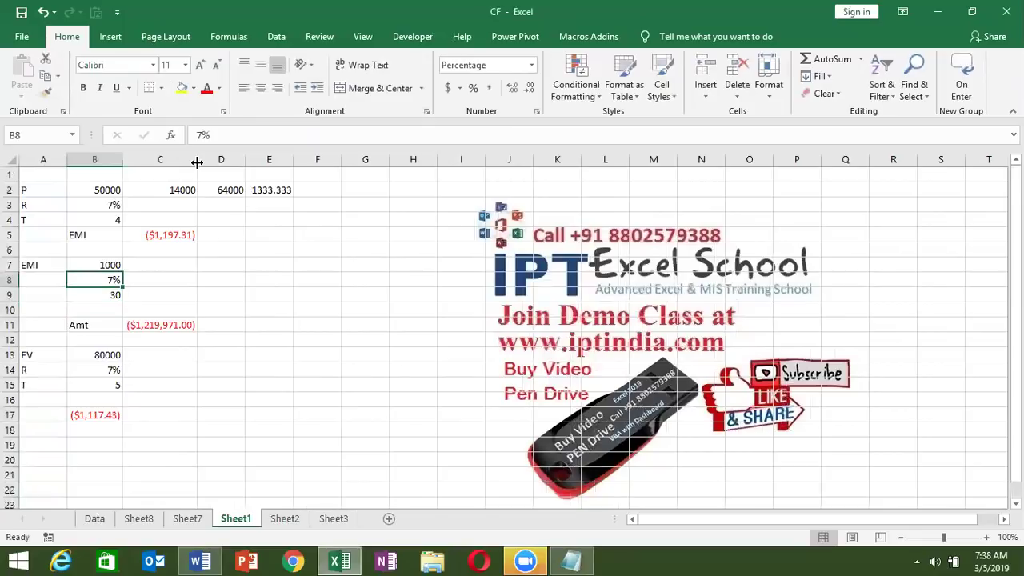
{"action": "key", "text": "Down"}
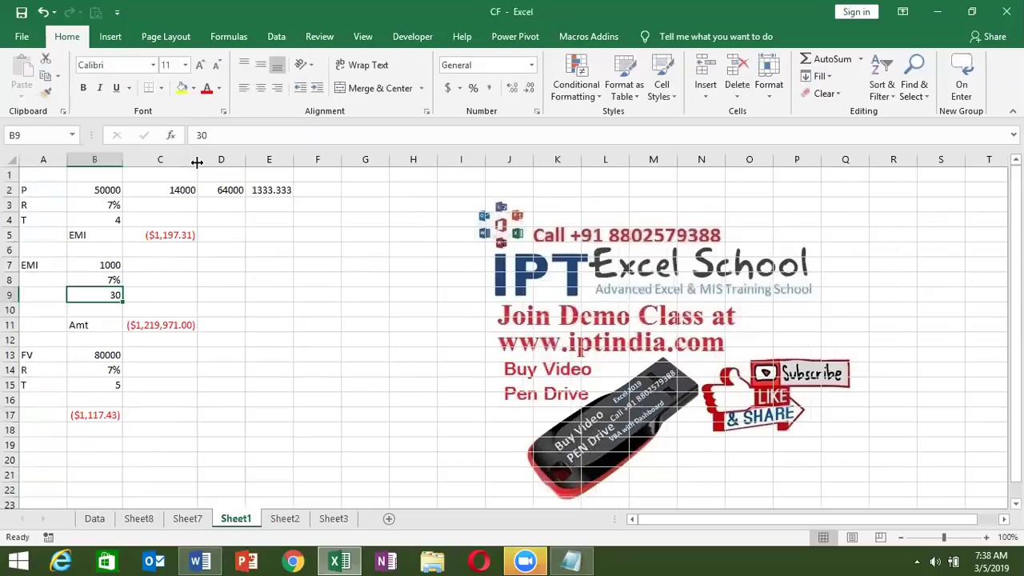
{"action": "type", "text": "20"}
{"action": "key", "text": "Return"}
{"action": "key", "text": "Up"}
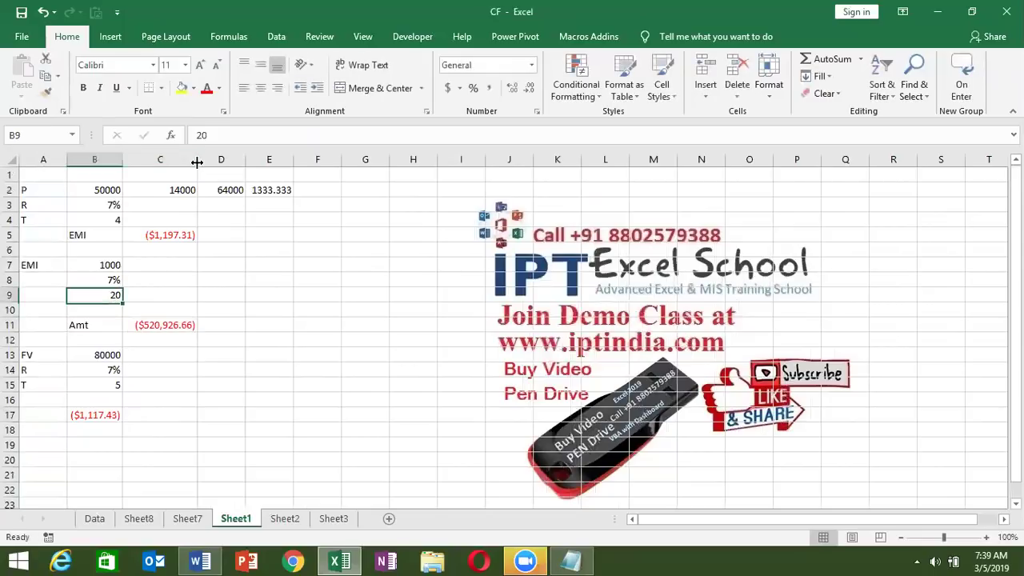
{"action": "key", "text": "Up"}
{"action": "type", "text": "8"}
{"action": "key", "text": "Return"}
Review the ($589,020.42) FV result in C11 beside the Amt label.
{"action": "key", "text": "Up"}
{"action": "key", "text": "Down"}
{"action": "key", "text": "Up"}
{"action": "key", "text": "Up"}
{"action": "key", "text": "Down"}
{"action": "key", "text": "Down"}
{"action": "key", "text": "Down"}
{"action": "key", "text": "Down"}
{"action": "key", "text": "Right"}
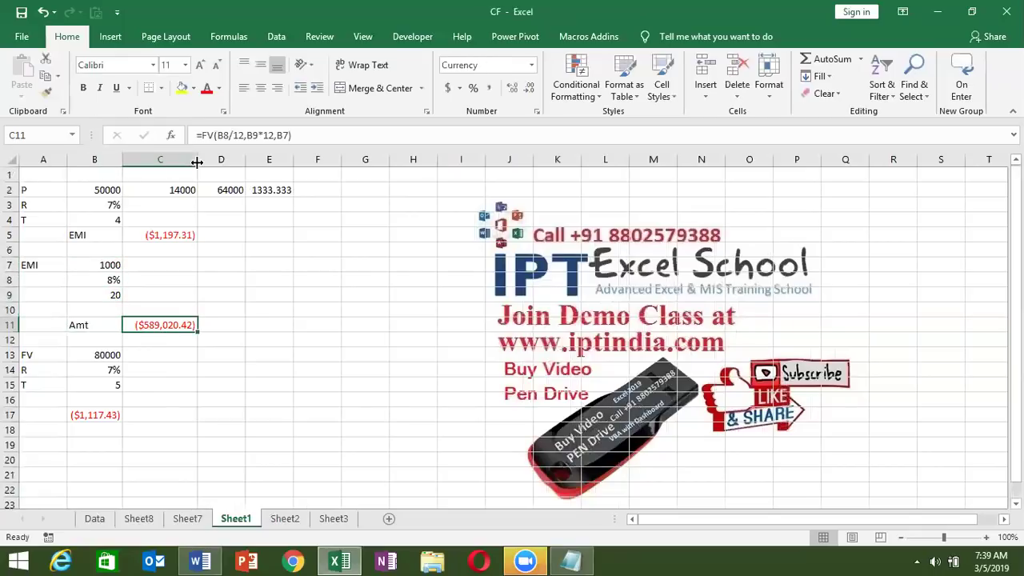
{"action": "key", "text": "Left"}
{"action": "key", "text": "Up"}
{"action": "key", "text": "Down"}
{"action": "key", "text": "Down"}
{"action": "key", "text": "Down"}
{"action": "key", "text": "Down"}
{"action": "key", "text": "Down"}
{"action": "key", "text": "Down"}
{"action": "key", "text": "Down"}
{"action": "key", "text": "Down"}
{"action": "key", "text": "Down"}
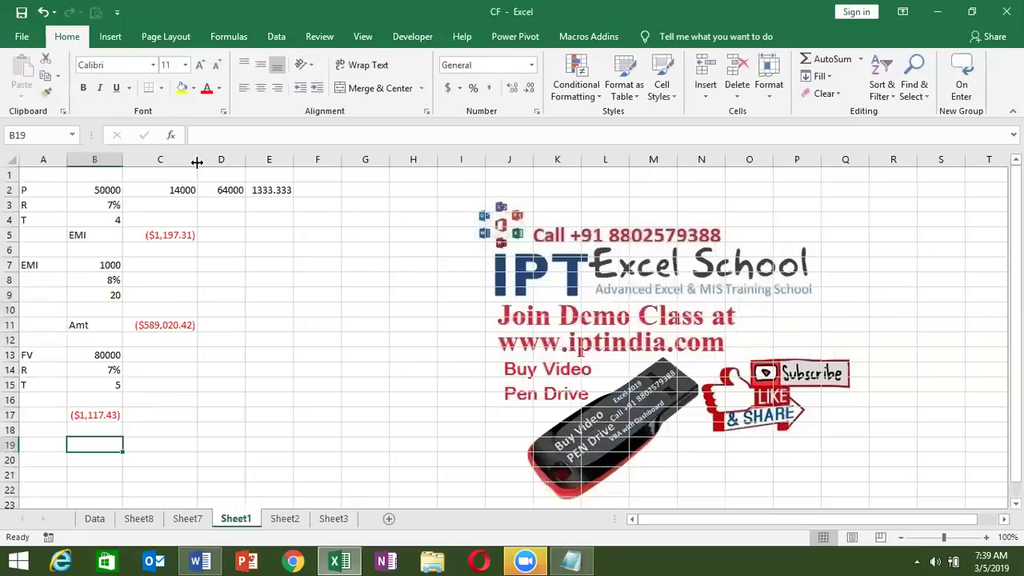
{"action": "key", "text": "Down"}
{"action": "key", "text": "Down"}
{"action": "key", "text": "Down"}
{"action": "key", "text": "Down"}
Enter 50000, 7% and 5 in B20:B22 as a new input block.
{"action": "key", "text": "Up"}
{"action": "key", "text": "Up"}
{"action": "key", "text": "Up"}
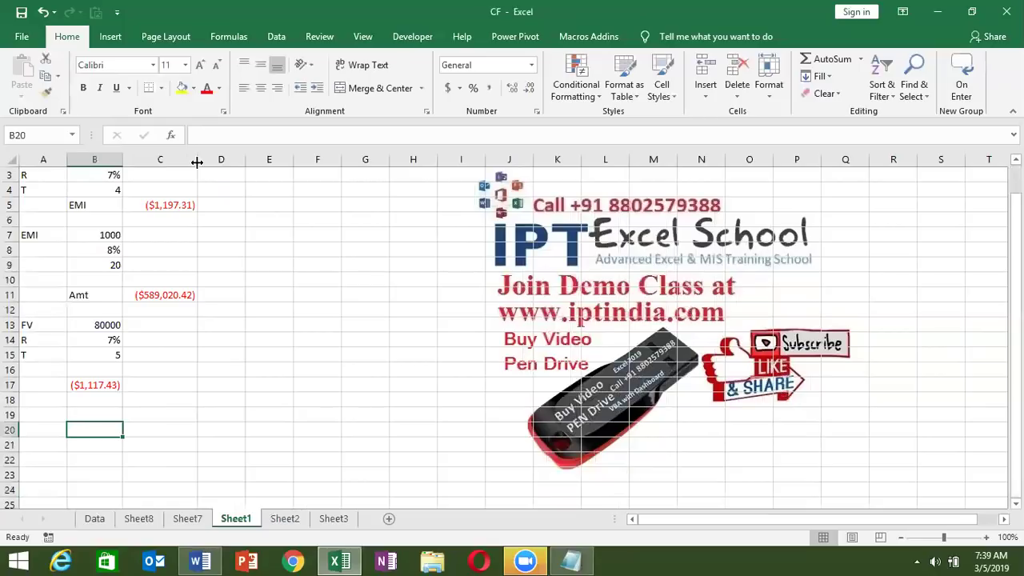
{"action": "type", "text": "50000"}
{"action": "key", "text": "Return"}
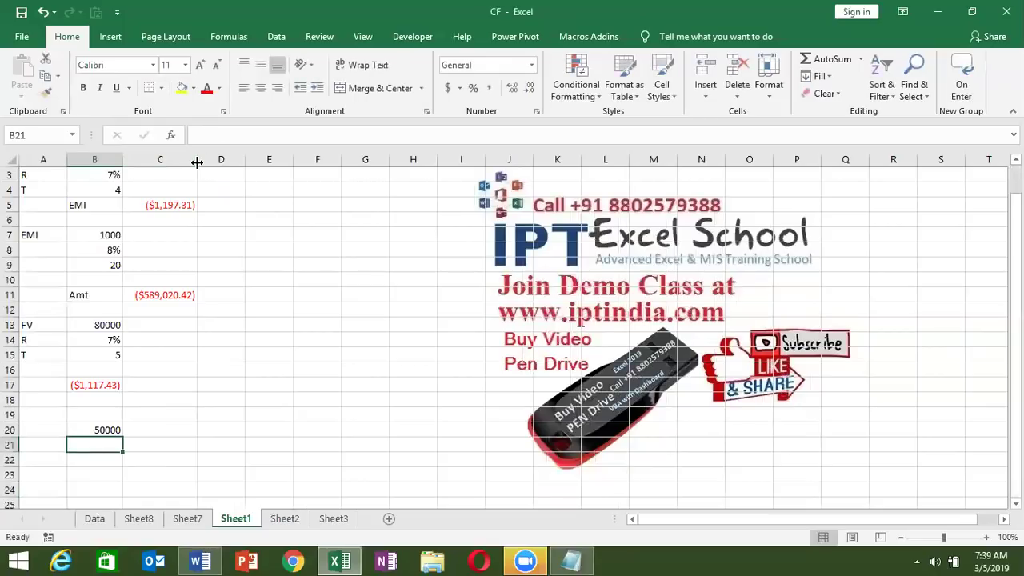
{"action": "type", "text": "7"}
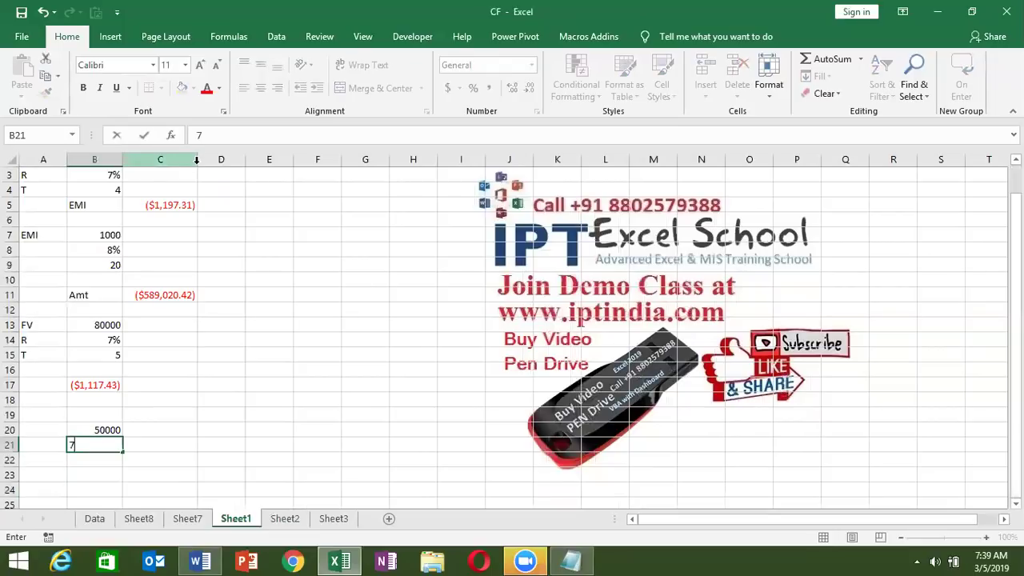
{"action": "type", "text": "%"}
{"action": "key", "text": "Return"}
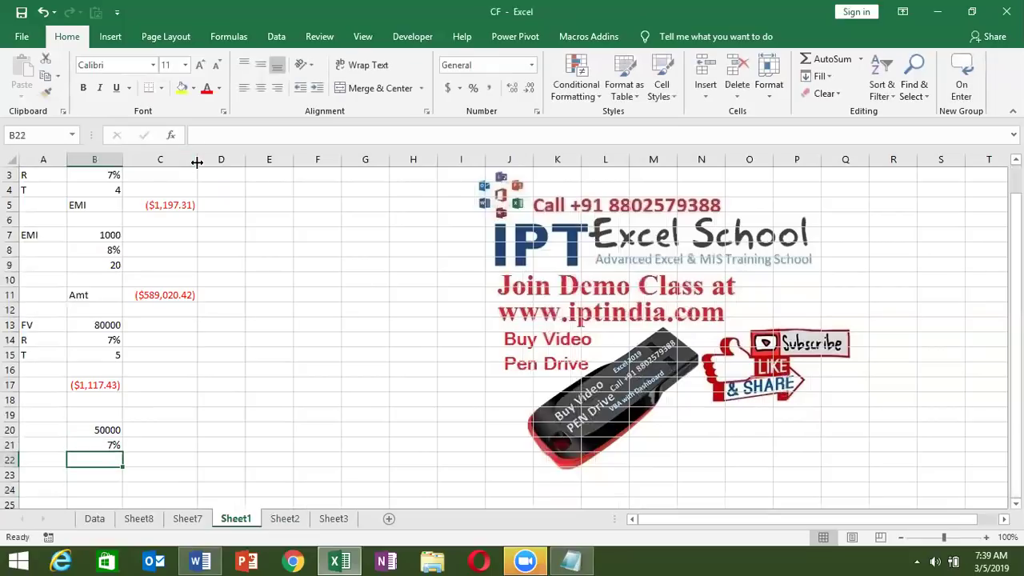
{"action": "type", "text": "1"}
{"action": "key", "text": "BackSpace"}
{"action": "type", "text": "5"}
{"action": "key", "text": "Return"}
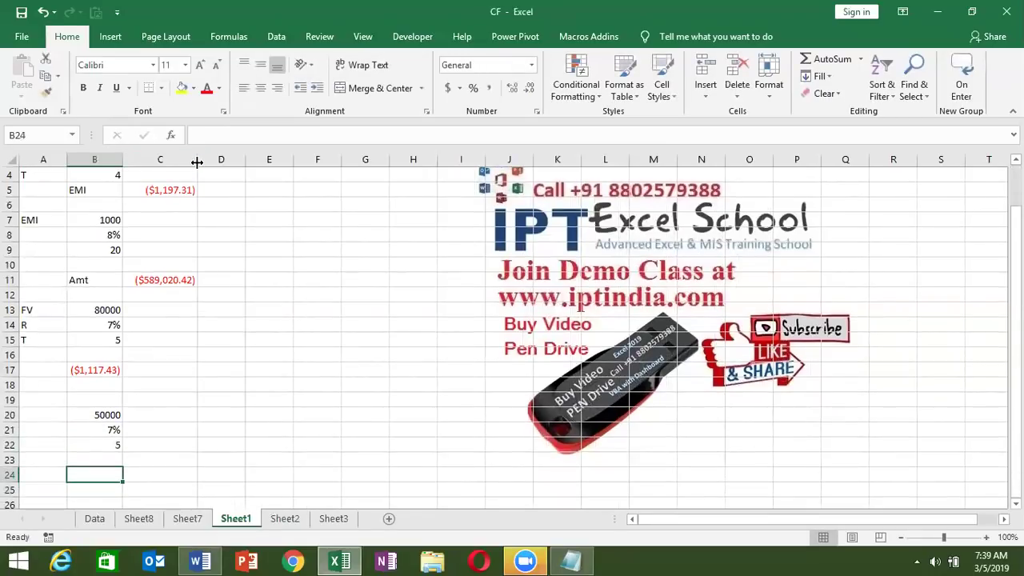
Label the row FV and enter =FV(B21/12,B22*12,,B20) in C24, returning ($70,881.26).
{"action": "type", "text": "FV"}
{"action": "key", "text": "Tab"}
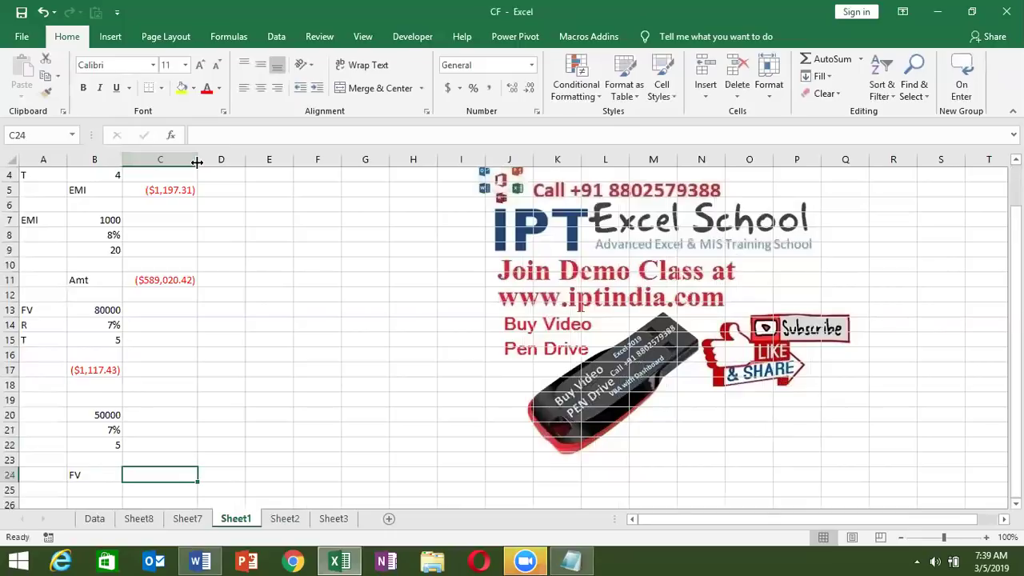
{"action": "type", "text": "=fv"}
{"action": "key", "text": "Tab"}
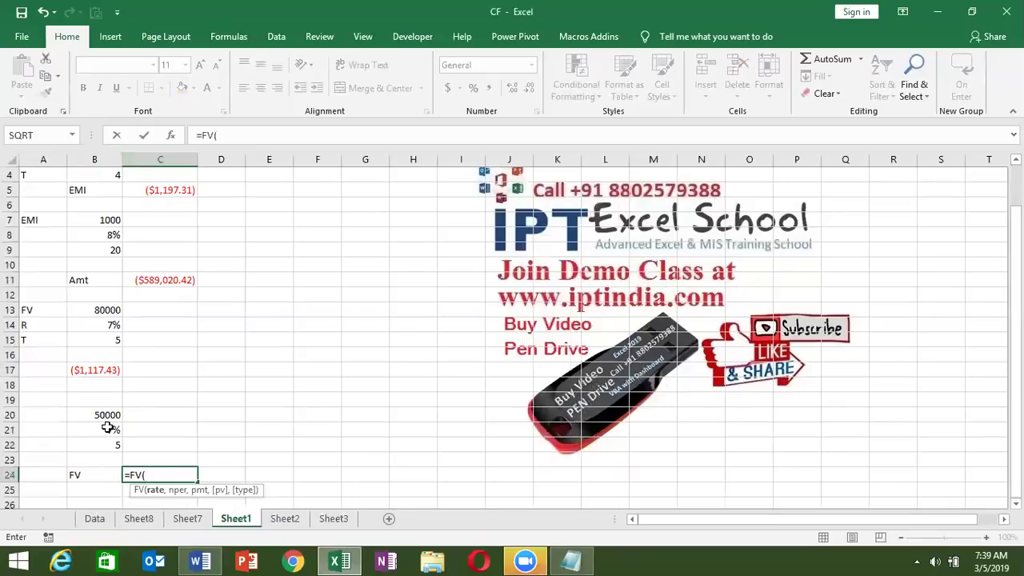
{"action": "left_click", "coordinate": [107, 428]}
{"action": "type", "text": "/12"}
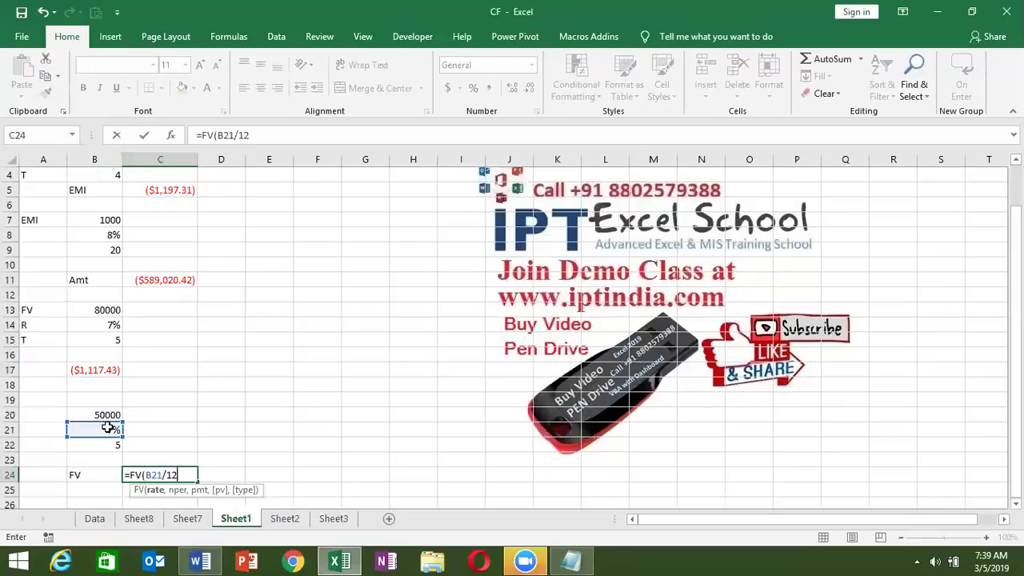
{"action": "type", "text": ","}
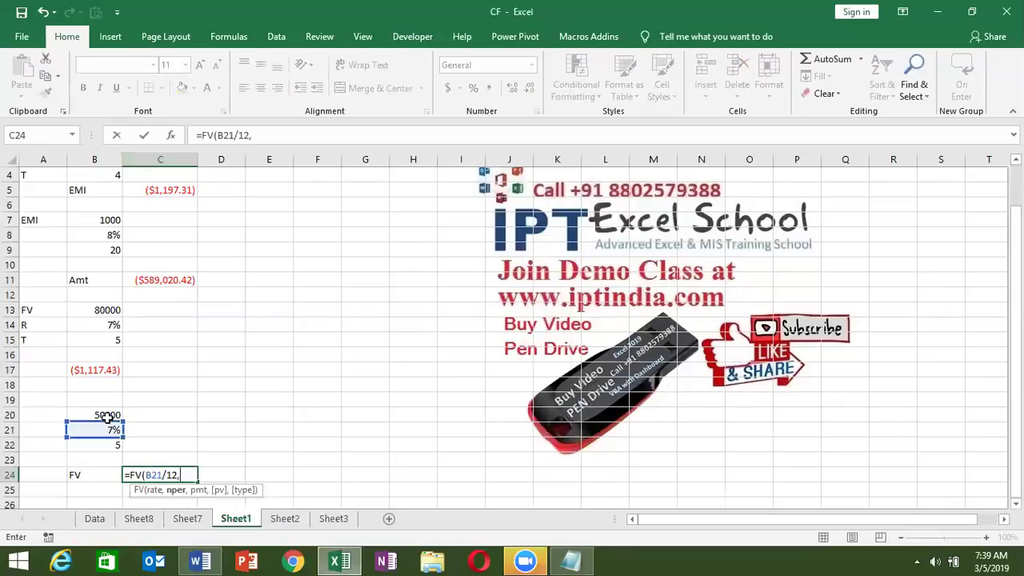
{"action": "left_click", "coordinate": [112, 445]}
{"action": "type", "text": "*12,"}
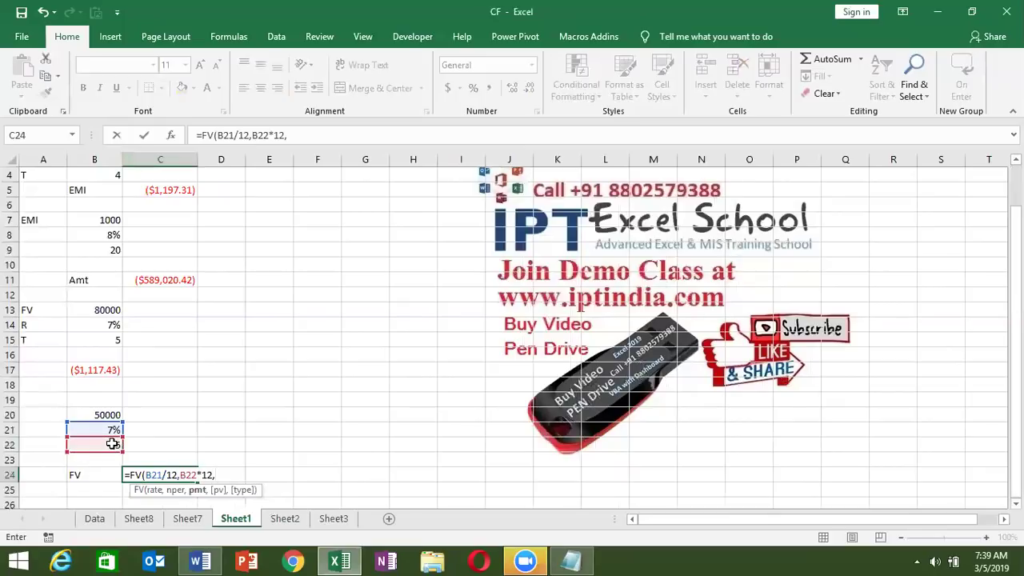
{"action": "type", "text": ","}
{"action": "left_click", "coordinate": [96, 411]}
{"action": "key", "text": "Return"}
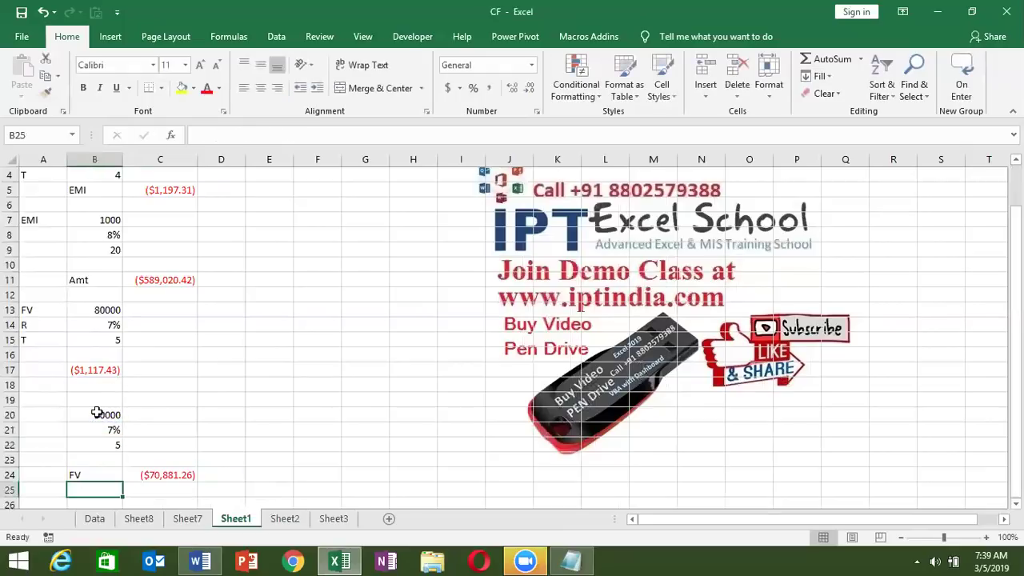
{"action": "key", "text": "Down"}
{"action": "key", "text": "Down"}
{"action": "key", "text": "Down"}
{"action": "key", "text": "Down"}
{"action": "key", "text": "Down"}
{"action": "key", "text": "Up"}
{"action": "key", "text": "Up"}
{"action": "key", "text": "Up"}
{"action": "key", "text": "Up"}
{"action": "key", "text": "Up"}
{"action": "key", "text": "Down"}
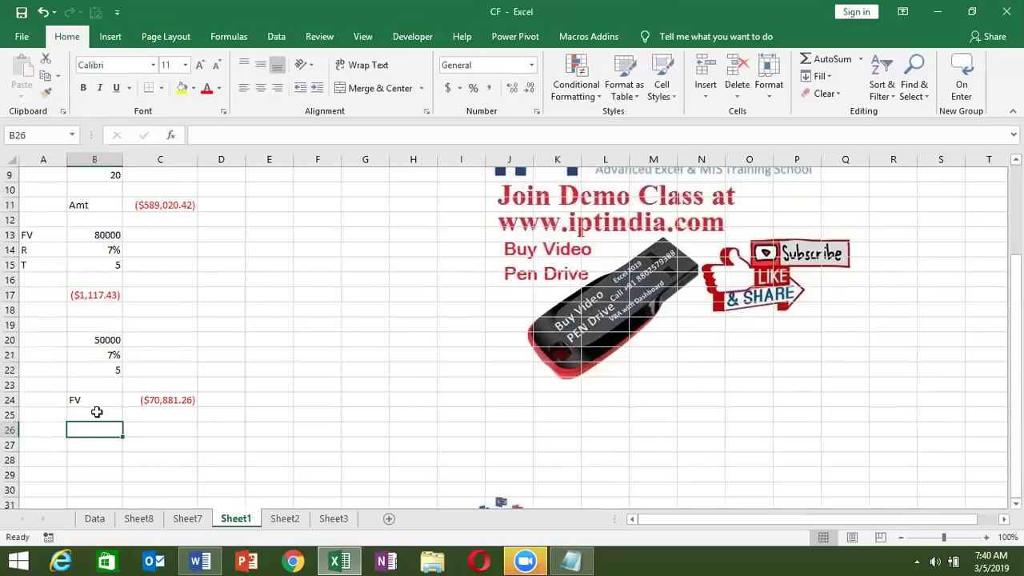
Enter 1000000 as the amount in B26, correcting the initial 100000.
{"action": "type", "text": "100000"}
{"action": "key", "text": "Return"}
{"action": "key", "text": "Up"}
{"action": "double_click", "coordinate": [106, 430]}
{"action": "type", "text": "0"}
{"action": "key", "text": "Return"}
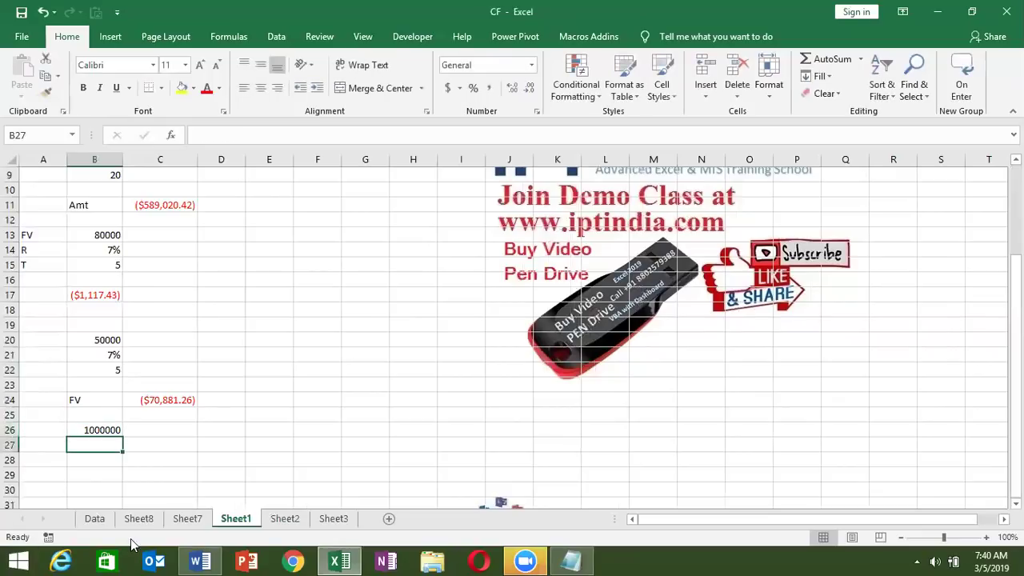
Enter a 7% rate in B27 and 20 years in B28.
{"action": "type", "text": "7%"}
{"action": "key", "text": "Return"}
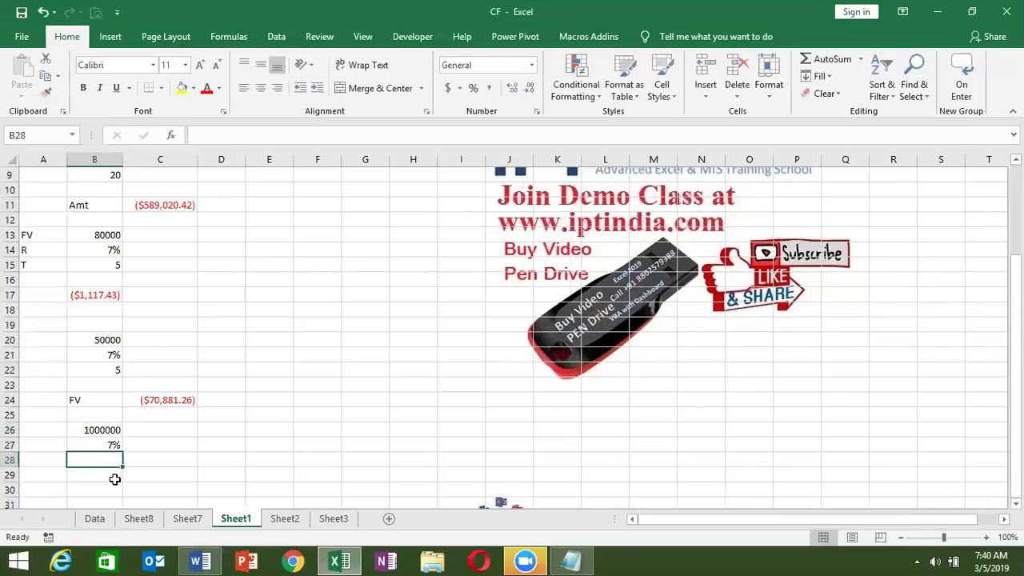
{"action": "type", "text": "30"}
{"action": "key", "text": "BackSpace"}
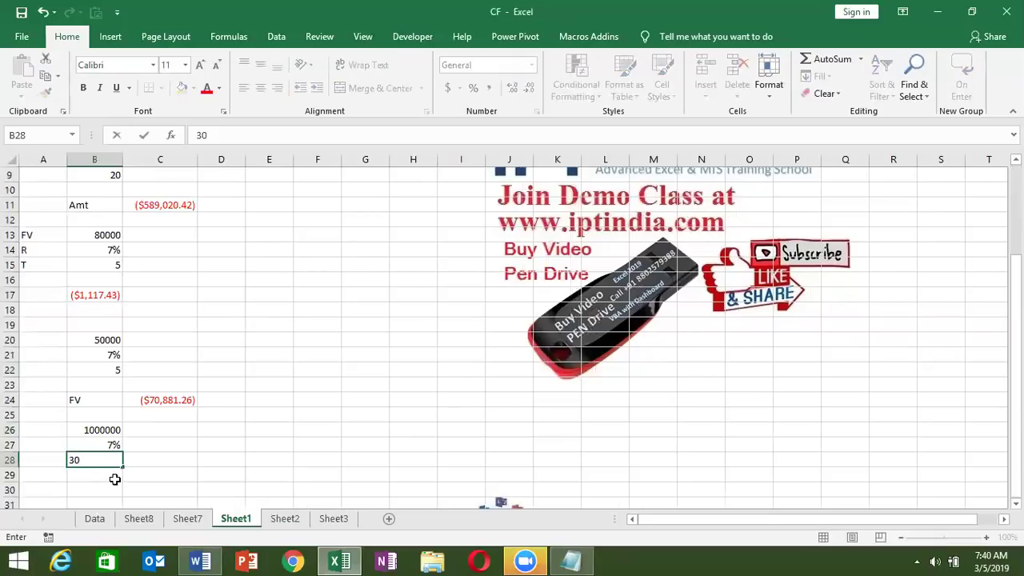
{"action": "key", "text": "Escape"}
{"action": "type", "text": "20"}
{"action": "key", "text": "Return"}
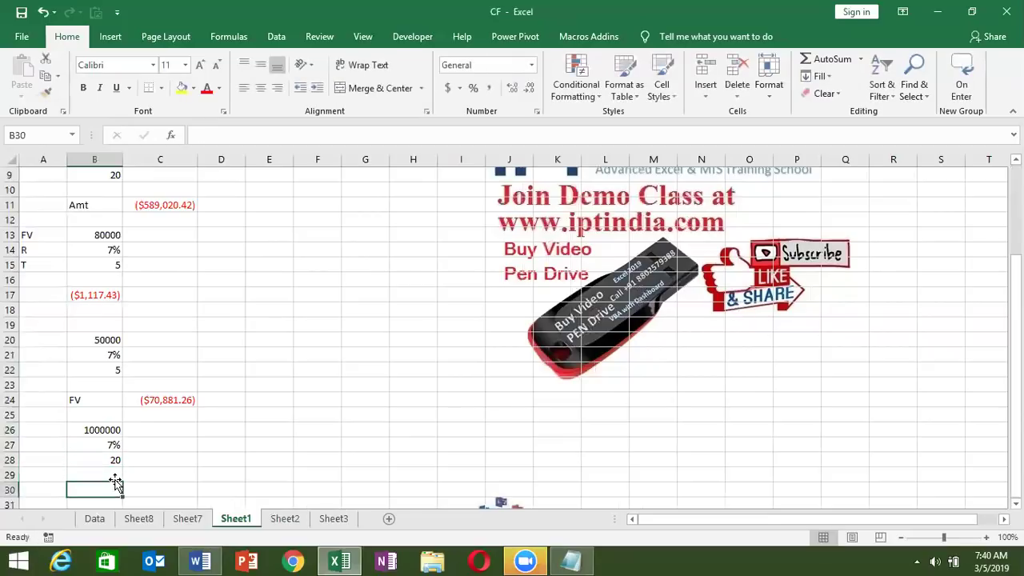
{"action": "key", "text": "Return"}
{"action": "key", "text": "Return"}
{"action": "key", "text": "Return"}
Enter =PV(B27/12,B28*12,,B26) in C29, giving ($247,602.05).
{"action": "scroll", "coordinate": [115, 482], "scroll_direction": "down", "scroll_amount": 1}
{"action": "key", "text": "Up"}
{"action": "key", "text": "Up"}
{"action": "key", "text": "Up"}
{"action": "key", "text": "Right"}
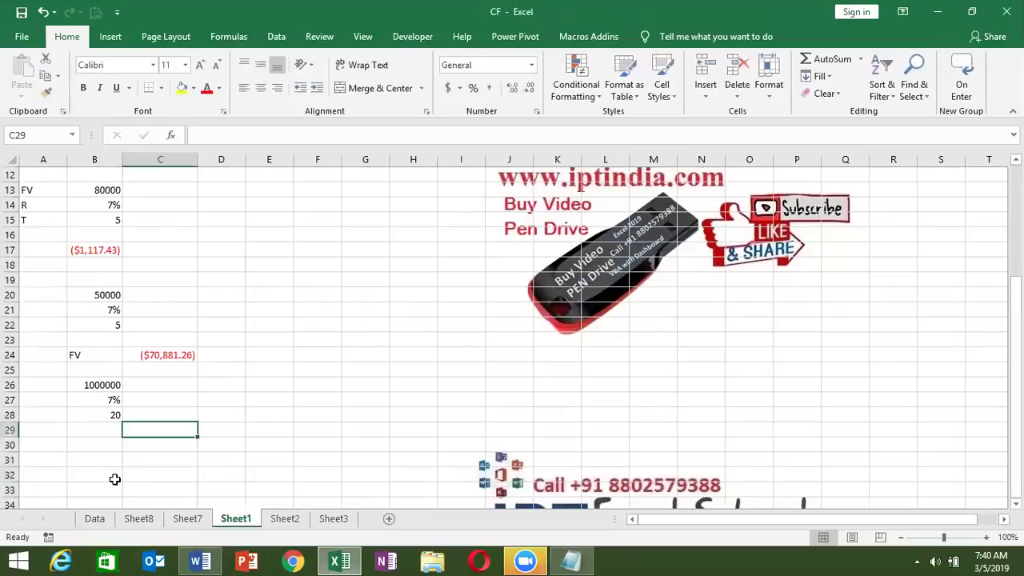
{"action": "type", "text": "="}
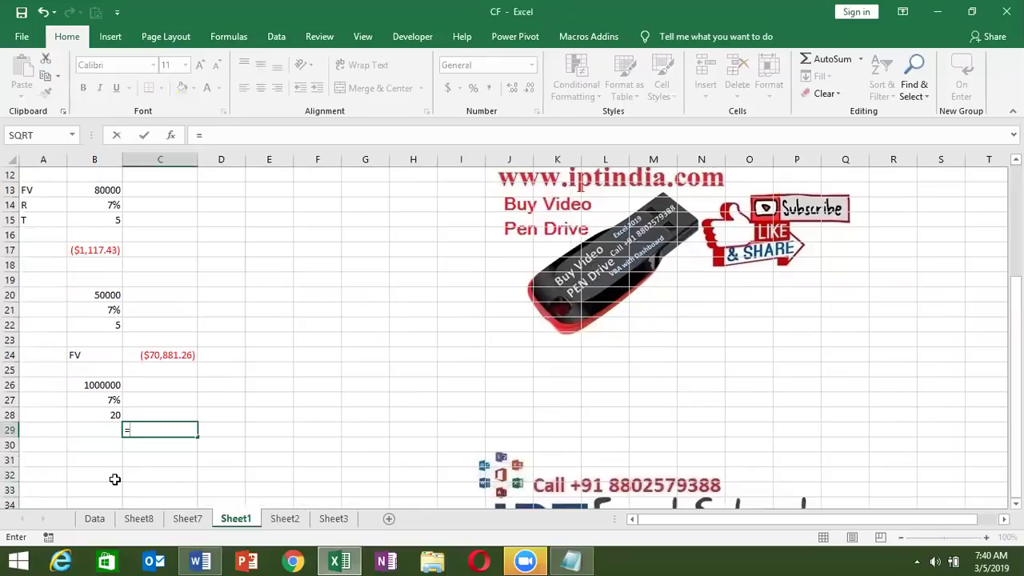
{"action": "type", "text": "pv("}
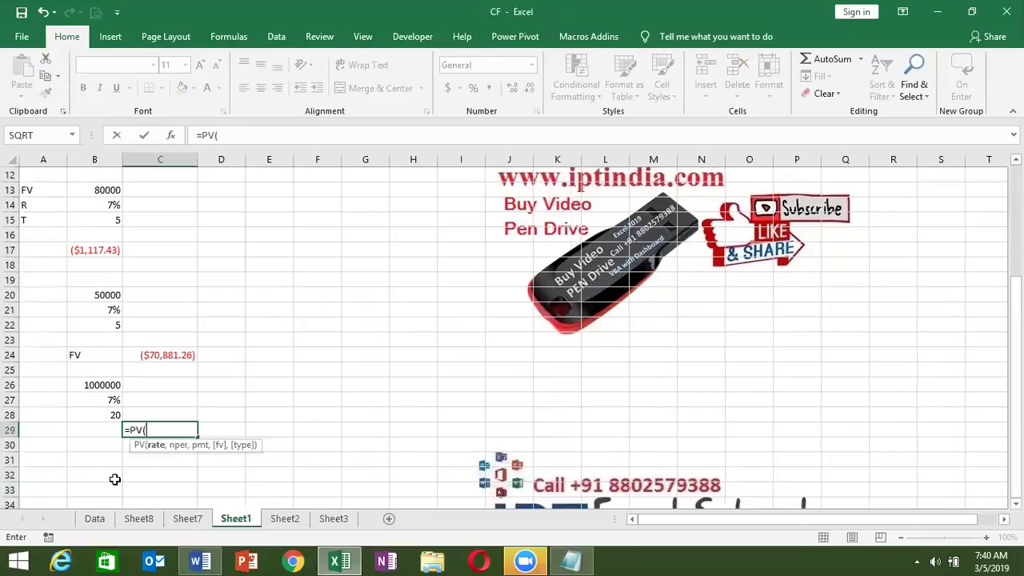
{"action": "left_click", "coordinate": [104, 402]}
{"action": "type", "text": "*12"}
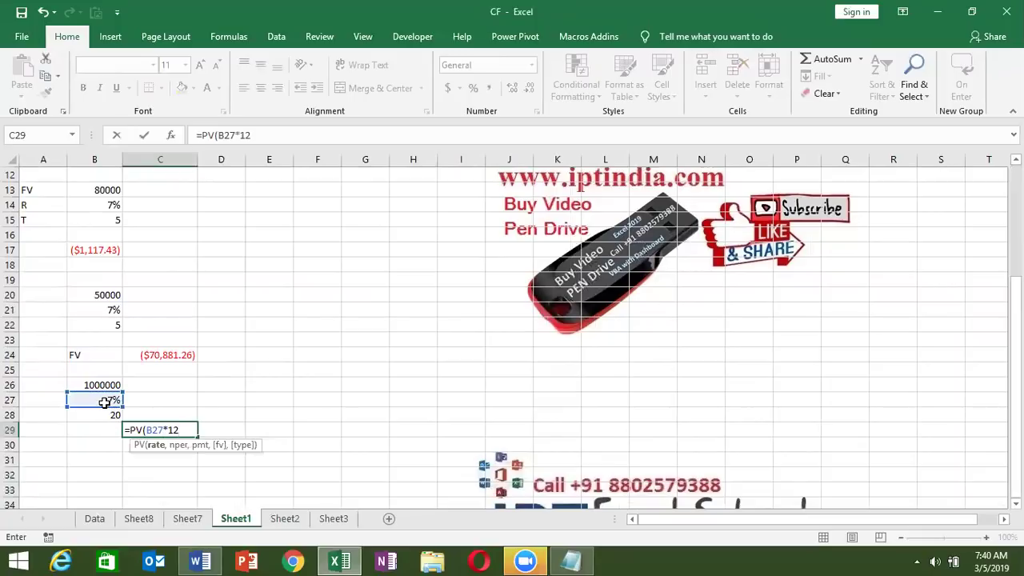
{"action": "type", "text": ","}
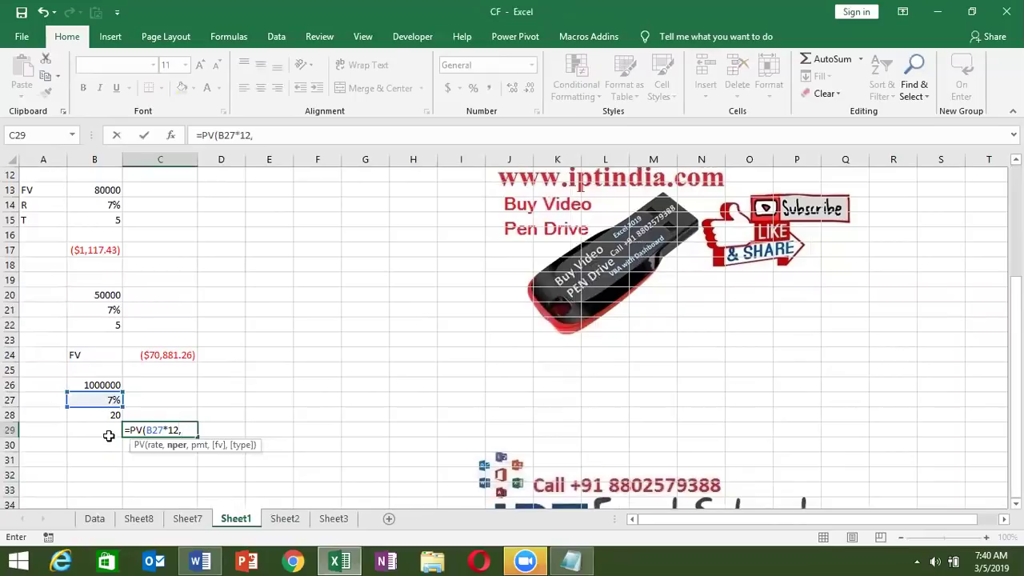
{"action": "left_click", "coordinate": [109, 415]}
{"action": "type", "text": "*"}
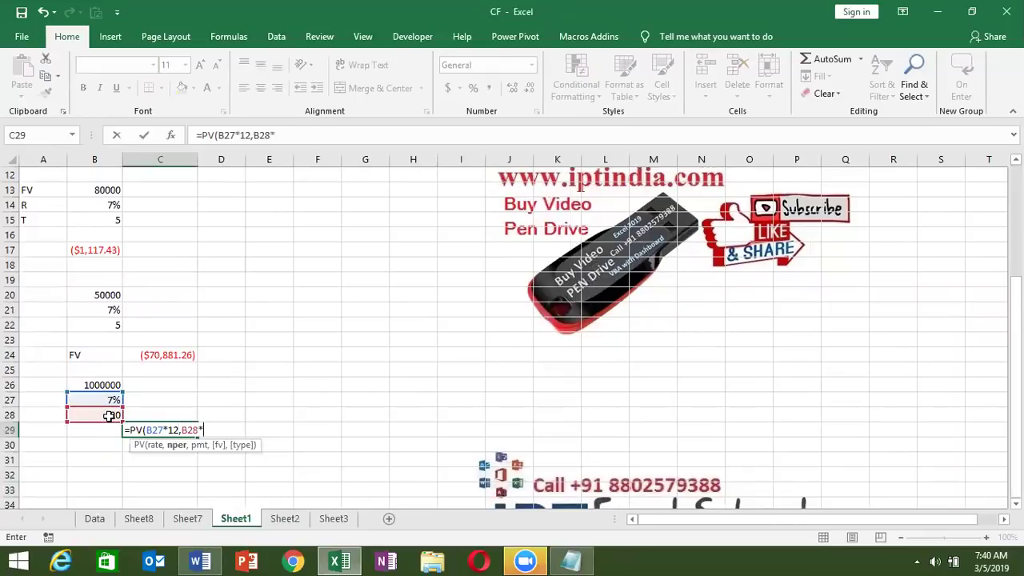
{"action": "key", "text": "BackSpace"}
{"action": "key", "text": "BackSpace"}
{"action": "key", "text": "BackSpace"}
{"action": "key", "text": "BackSpace"}
{"action": "key", "text": "BackSpace"}
{"action": "key", "text": "BackSpace"}
{"action": "key", "text": "BackSpace"}
{"action": "type", "text": "/12,"}
{"action": "left_click", "coordinate": [110, 416]}
{"action": "type", "text": "*12,,"}
{"action": "left_click", "coordinate": [107, 384]}
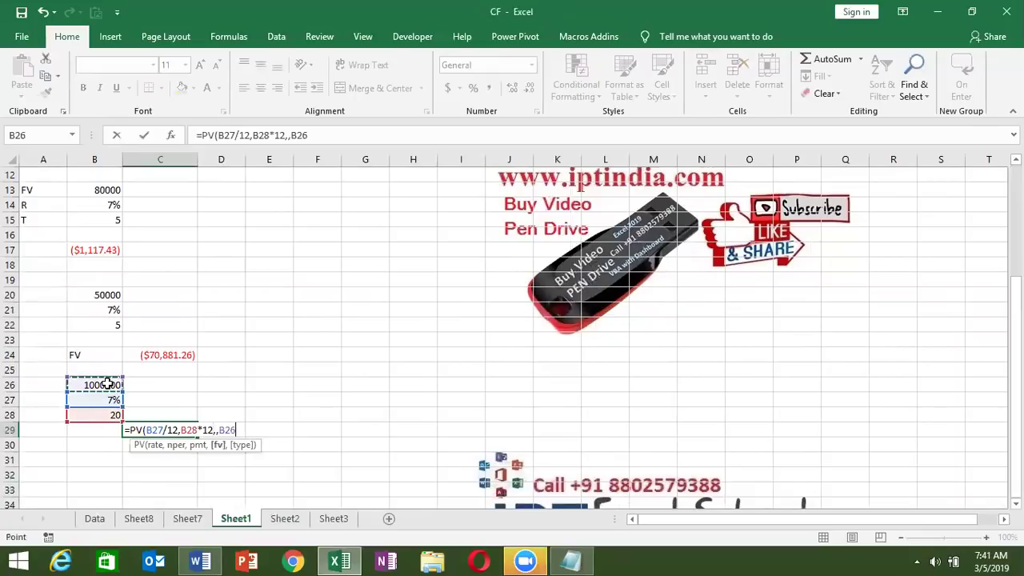
{"action": "key", "text": "Return"}
Return from C29 to the top of the sheet near the EMI input rows.
{"action": "key", "text": "Up"}
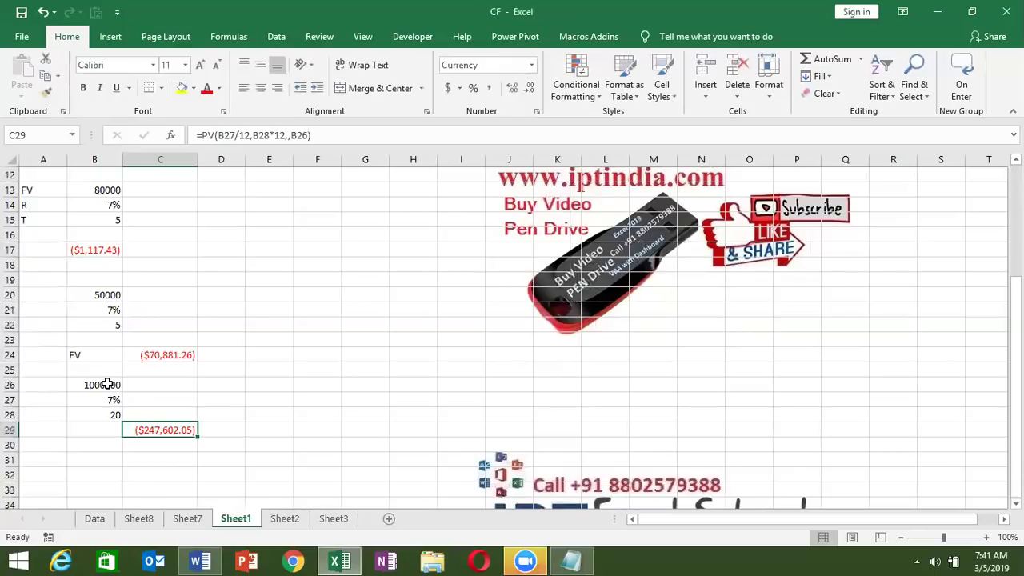
{"action": "key", "text": "Up"}
{"action": "key", "text": "Up"}
{"action": "key", "text": "Up"}
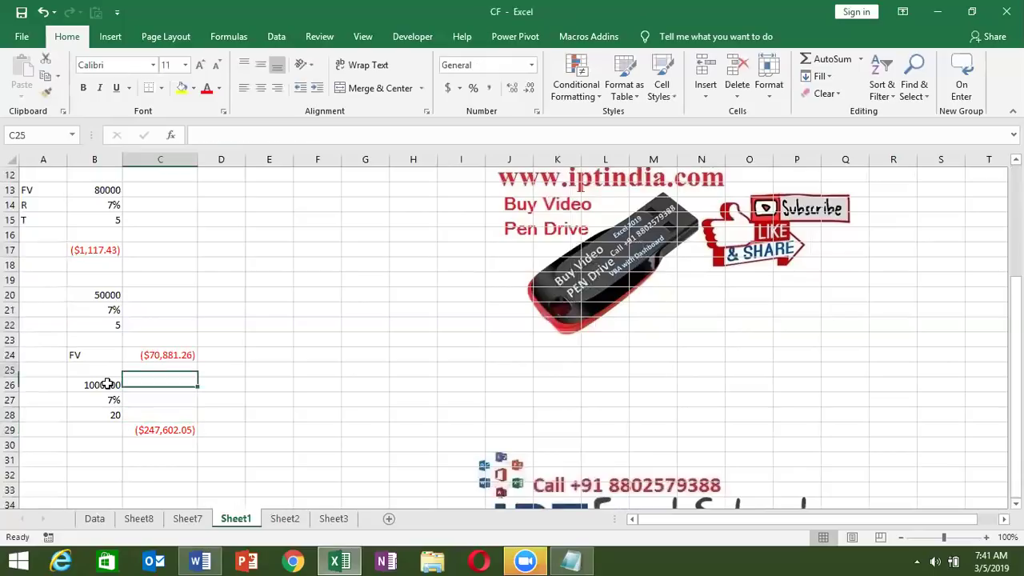
{"action": "key", "text": "ctrl+Up"}
{"action": "key", "text": "ctrl+Up"}
{"action": "key", "text": "ctrl+Up"}
{"action": "key", "text": "Down"}
{"action": "key", "text": "Down"}
{"action": "key", "text": "Down"}
{"action": "key", "text": "Down"}
{"action": "key", "text": "Down"}
{"action": "key", "text": "Down"}
{"action": "key", "text": "Down"}
Enter 50000 in E7 and =E7*2 in F7 to get 100000.
{"action": "key", "text": "Right"}
{"action": "key", "text": "Right"}
{"action": "key", "text": "Up"}
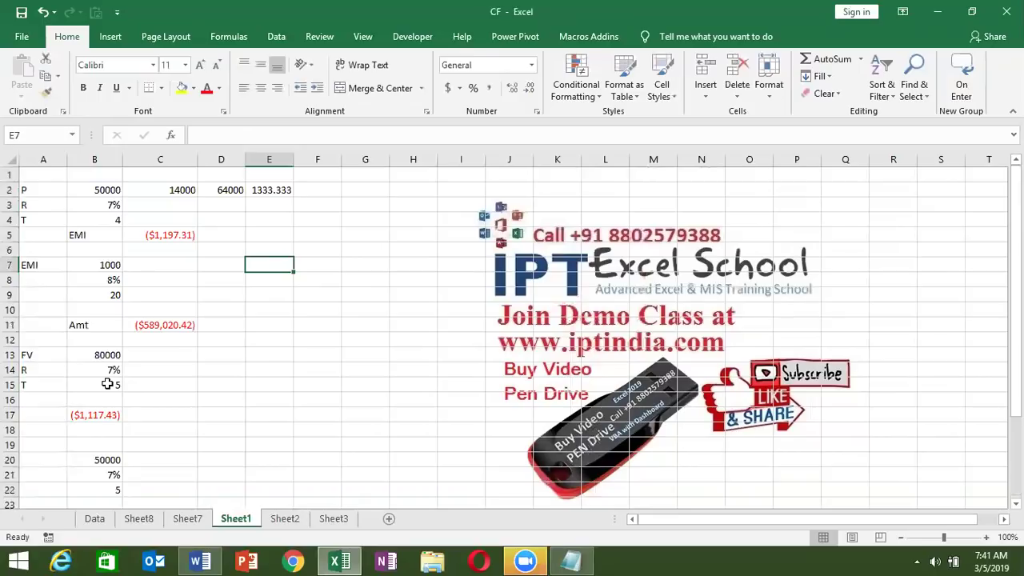
{"action": "type", "text": "50000"}
{"action": "key", "text": "Right"}
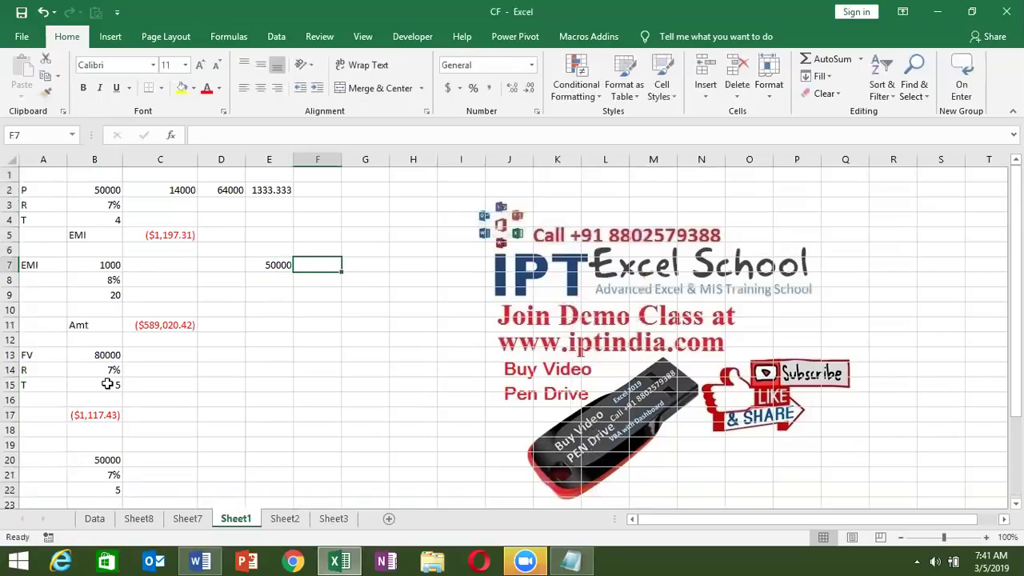
{"action": "type", "text": "="}
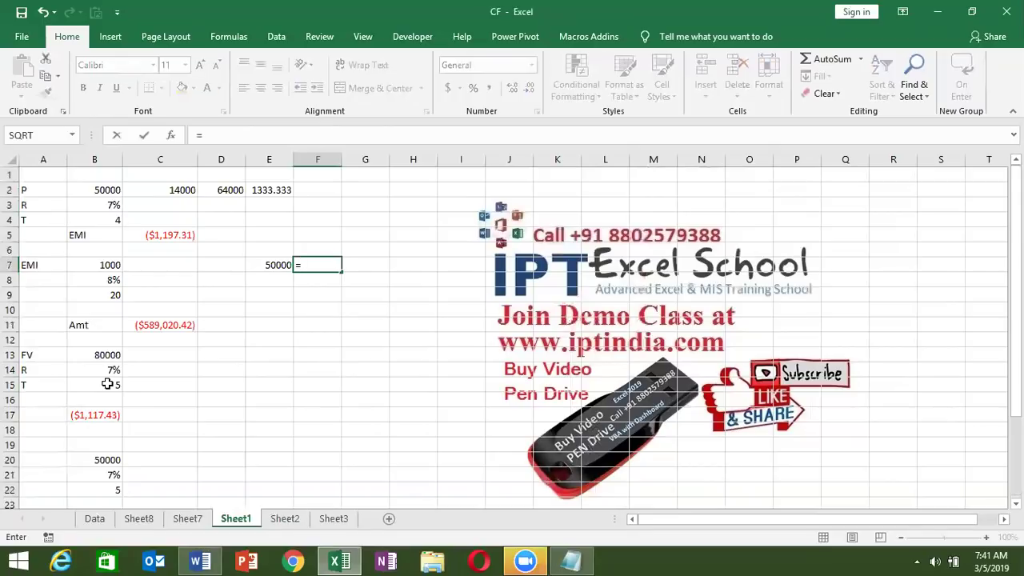
{"action": "key", "text": "Left"}
{"action": "type", "text": "*2"}
{"action": "key", "text": "Return"}
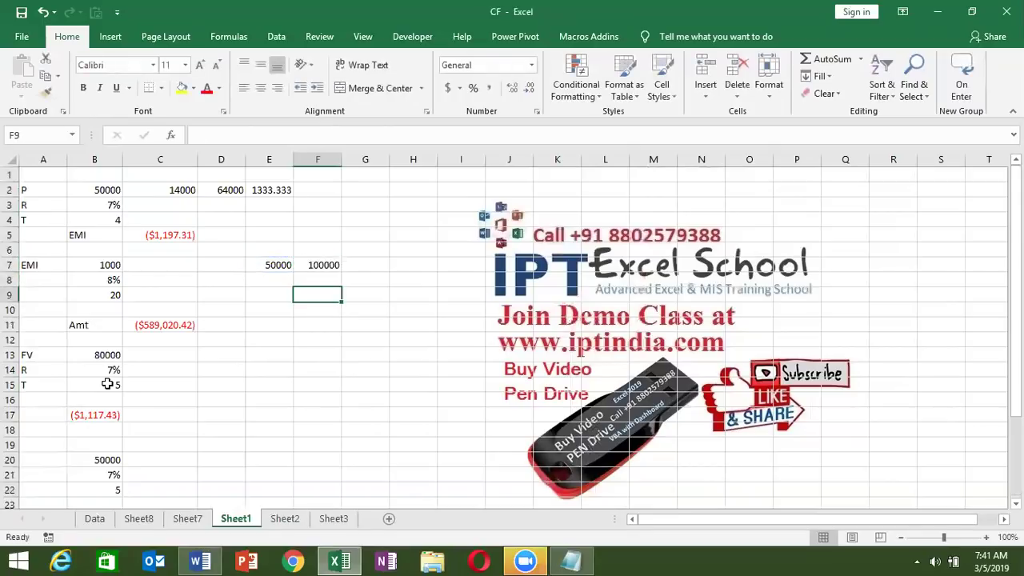
Add a Rate label with 7.50% in F8 and a Time label in E9.
{"action": "key", "text": "Left"}
{"action": "type", "text": "Rat"}
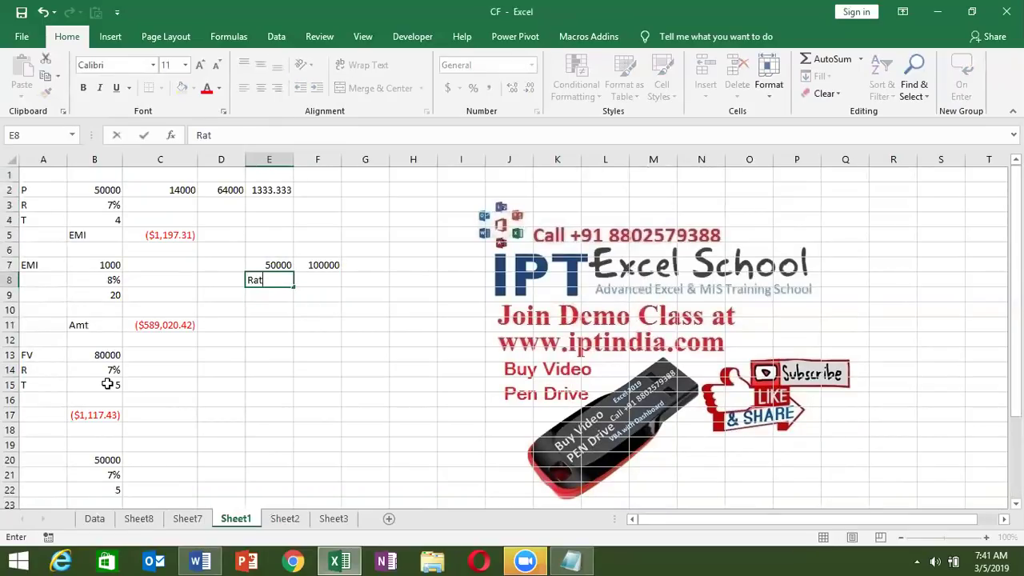
{"action": "type", "text": "e"}
{"action": "key", "text": "Tab"}
{"action": "type", "text": "7.50%"}
{"action": "key", "text": "Return"}
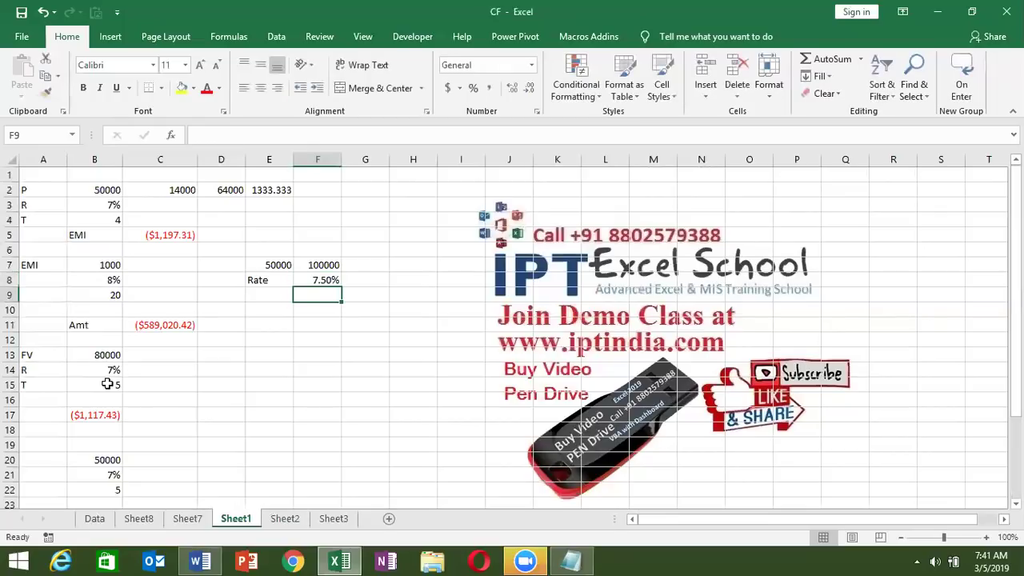
{"action": "key", "text": "Left"}
{"action": "key", "text": "Up"}
{"action": "type", "text": "T"}
{"action": "key", "text": "Escape"}
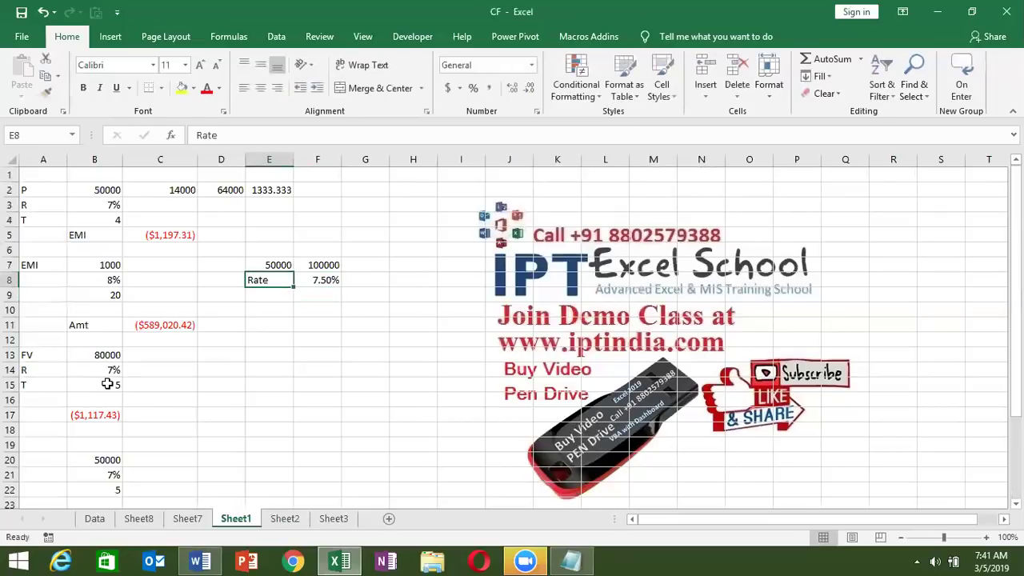
{"action": "key", "text": "Down"}
{"action": "type", "text": "Time"}
{"action": "key", "text": "Tab"}
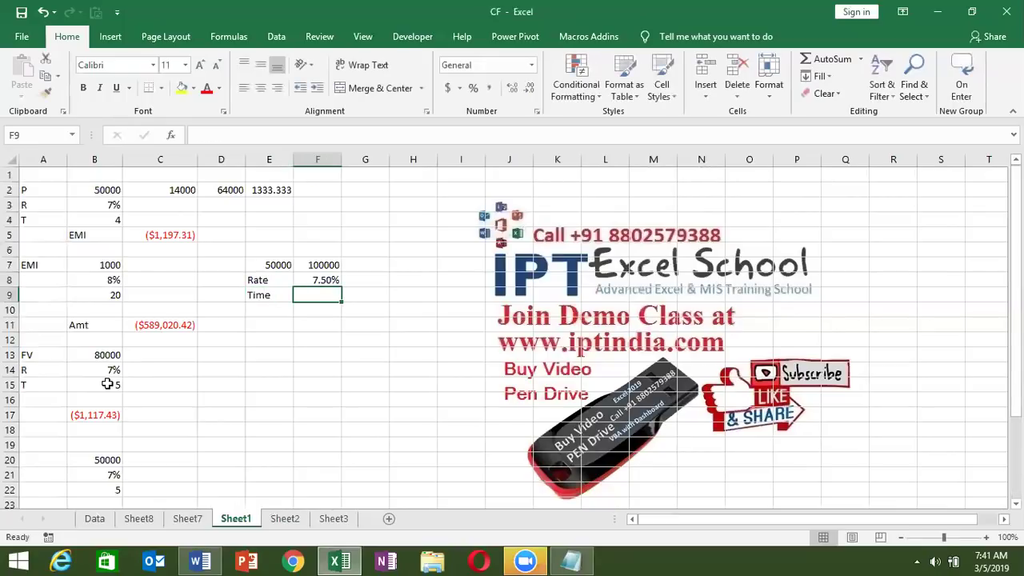
{"action": "type", "text": "=np"}
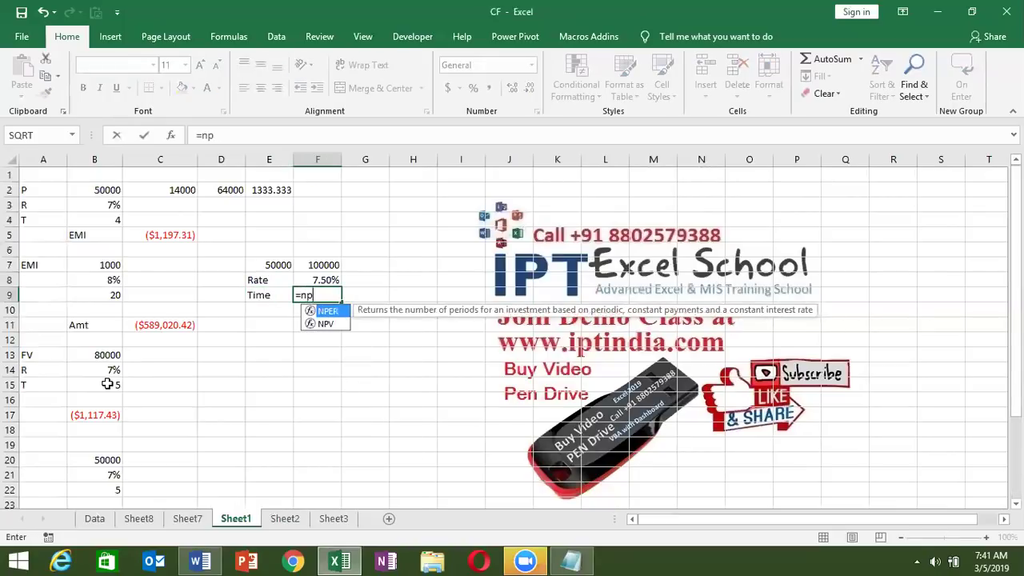
Complete =NPER(F8/12,,E7,F7) in F9, which returns a #NUM! error.
{"action": "key", "text": "Tab"}
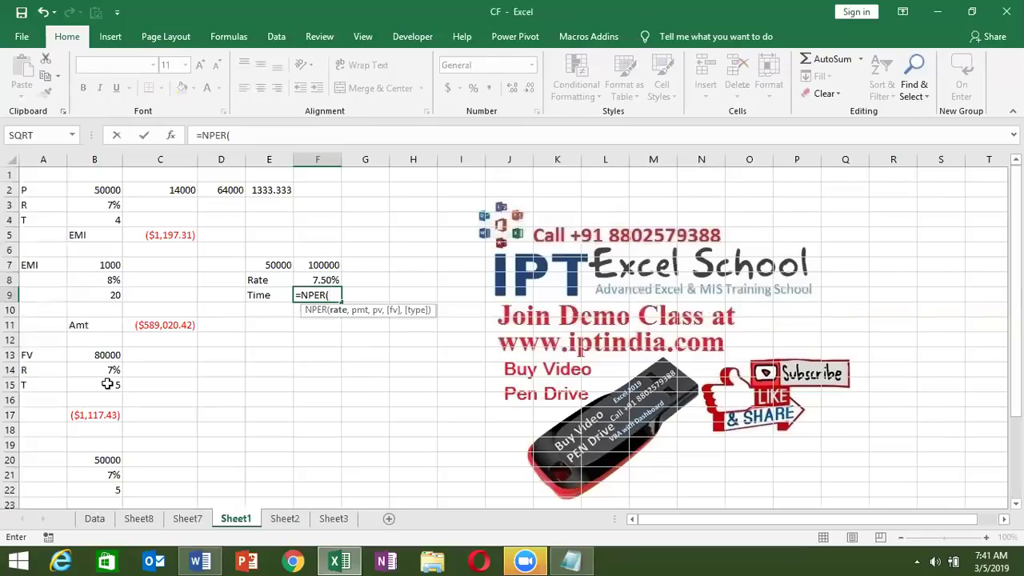
{"action": "left_click", "coordinate": [318, 279]}
{"action": "type", "text": "/12"}
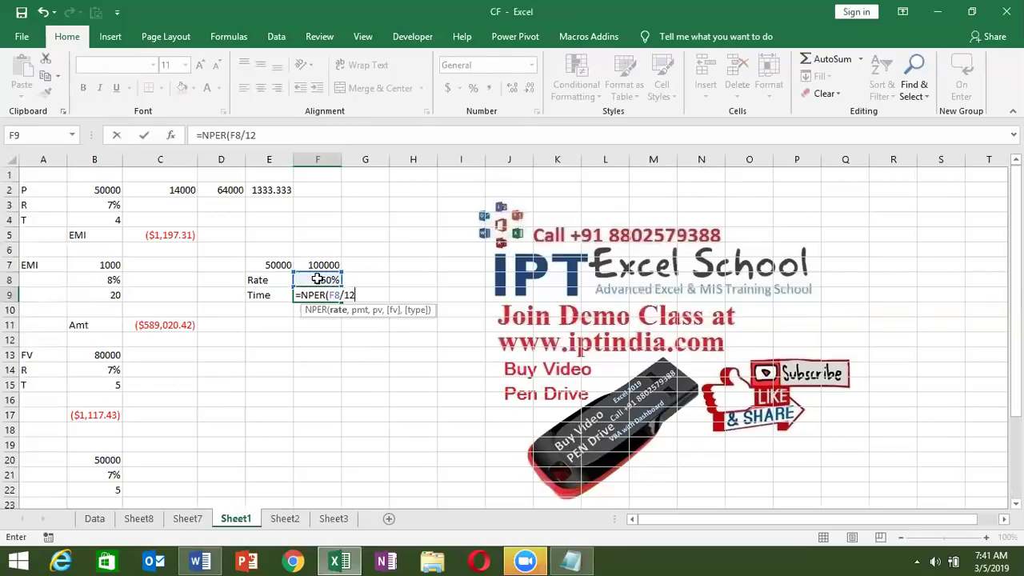
{"action": "type", "text": ","}
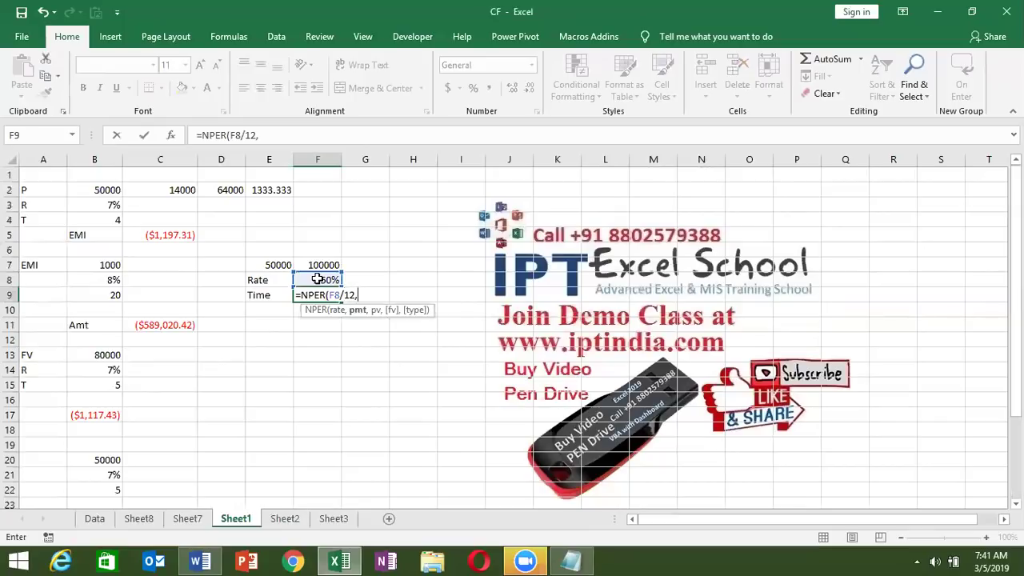
{"action": "type", "text": ","}
{"action": "left_click", "coordinate": [278, 264]}
{"action": "type", "text": ","}
{"action": "left_click", "coordinate": [313, 265]}
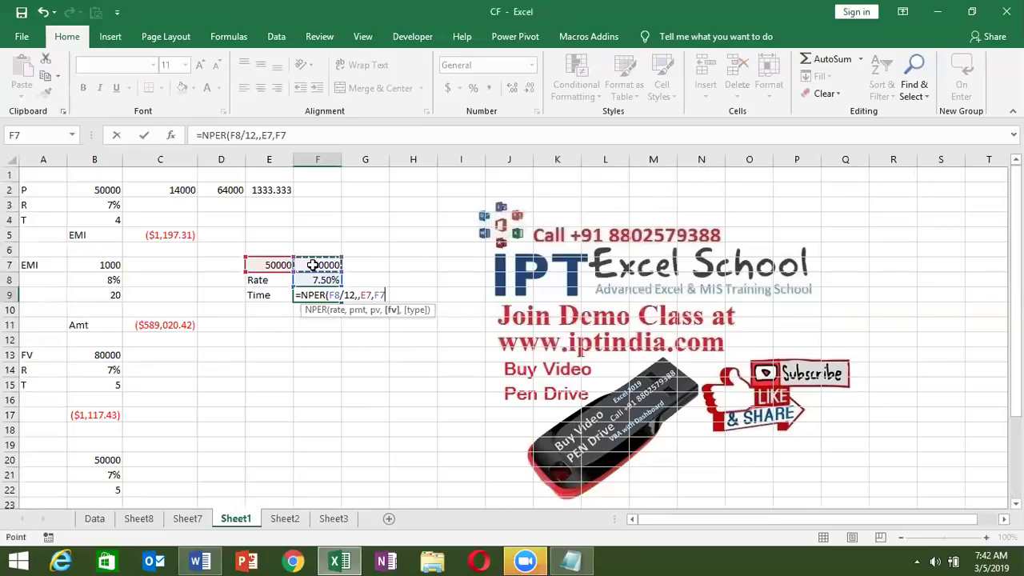
{"action": "key", "text": "Return"}
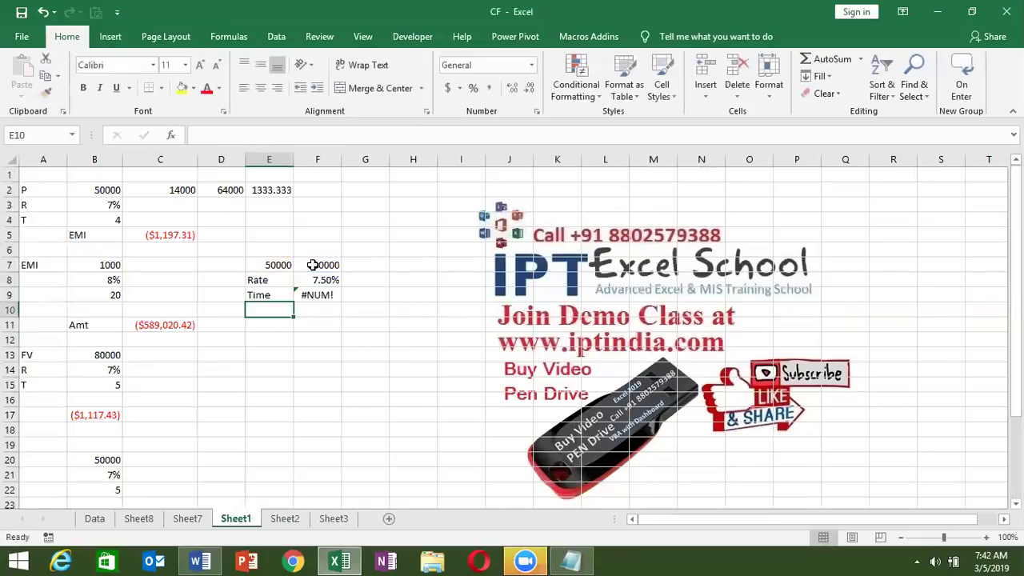
{"action": "key", "text": "Right"}
{"action": "key", "text": "Up"}
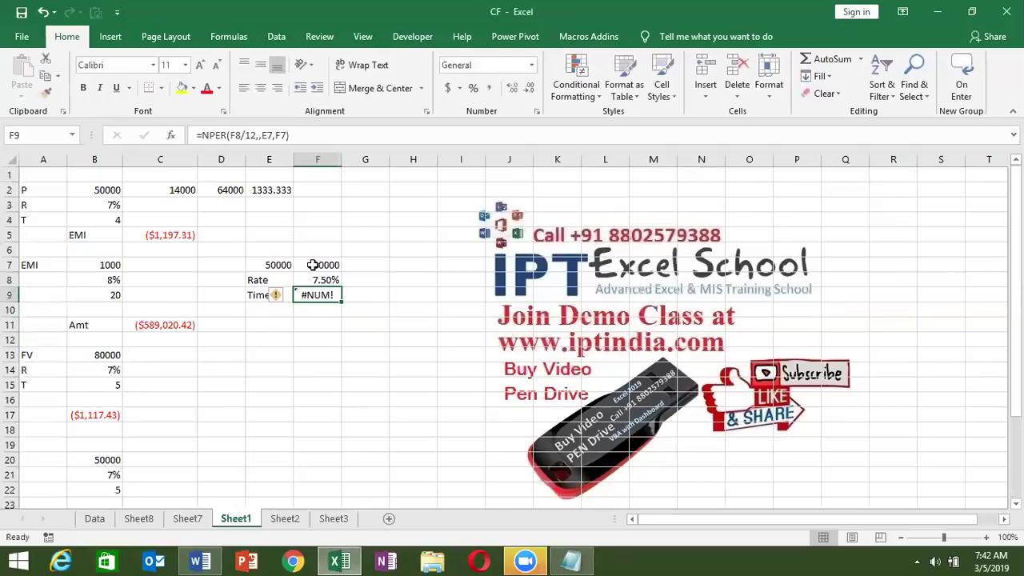
Compare against the EMI formula in C5, FV in C11 and PMT in B17.
{"action": "left_click", "coordinate": [171, 236]}
{"action": "left_click", "coordinate": [164, 330]}
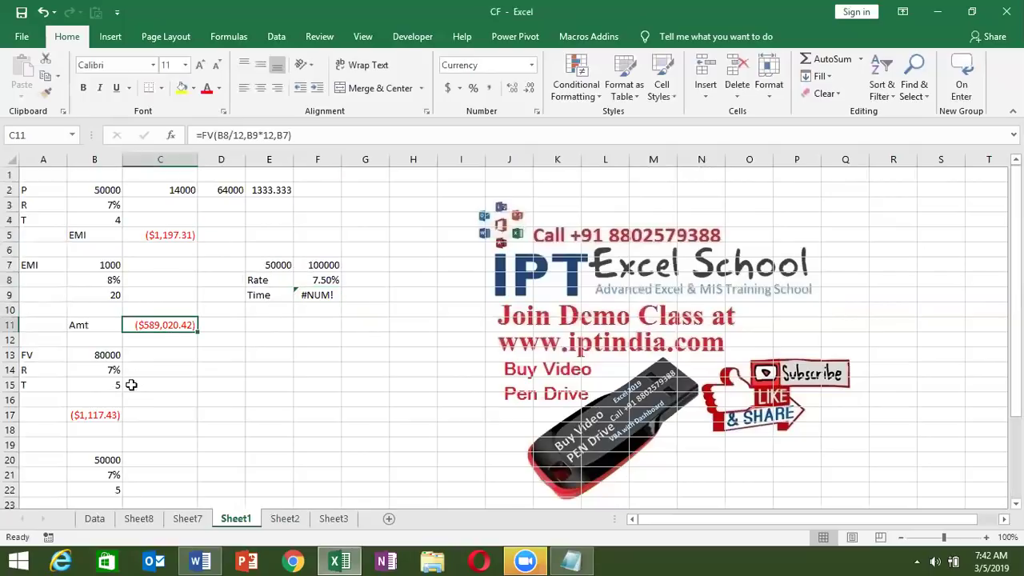
{"action": "left_click", "coordinate": [102, 411]}
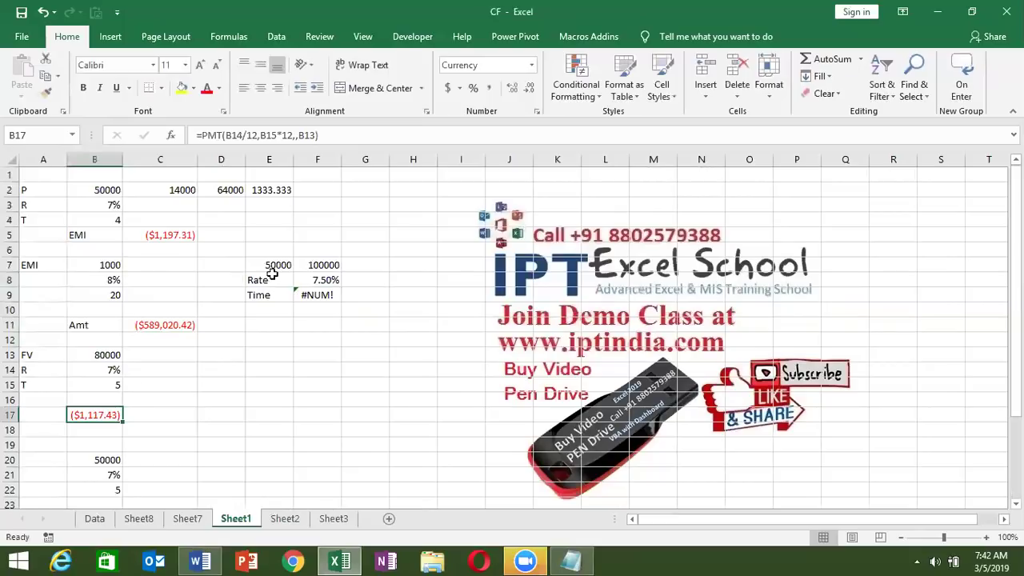
Negate the F7 amount to -100000 so F9's NPER returns 111.2498 months.
{"action": "left_click", "coordinate": [309, 262]}
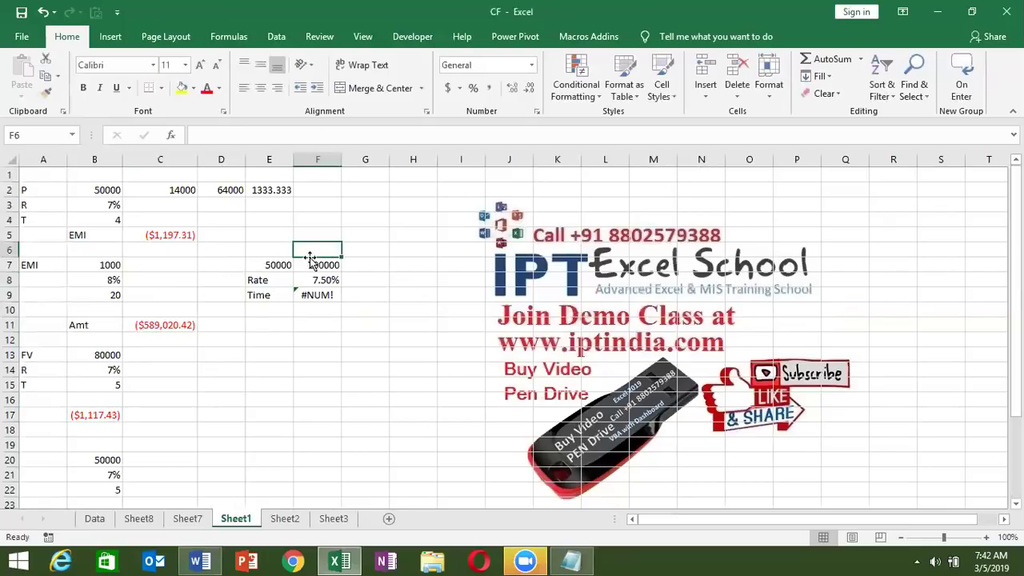
{"action": "left_click", "coordinate": [202, 136]}
{"action": "type", "text": "-"}
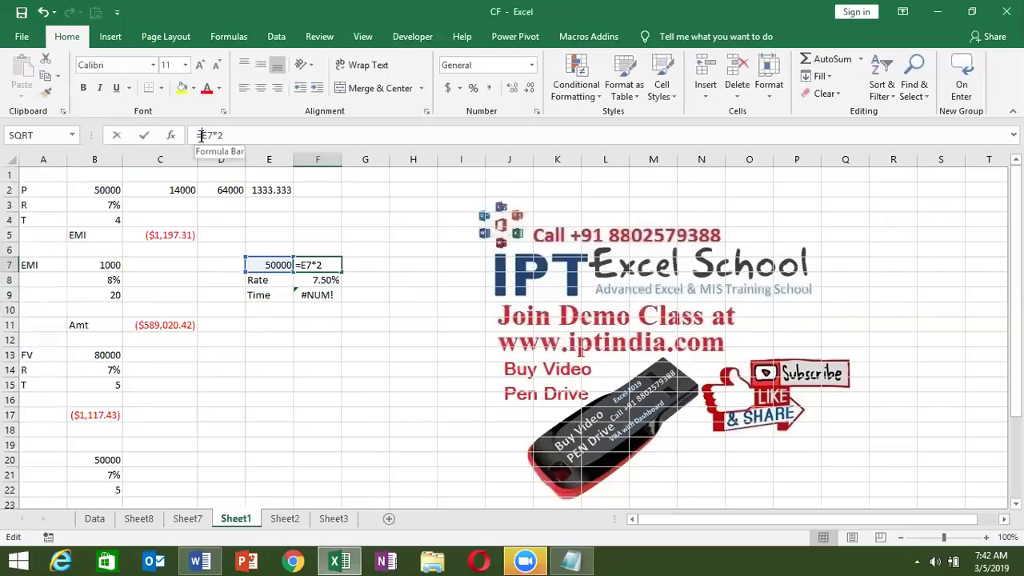
{"action": "key", "text": "Return"}
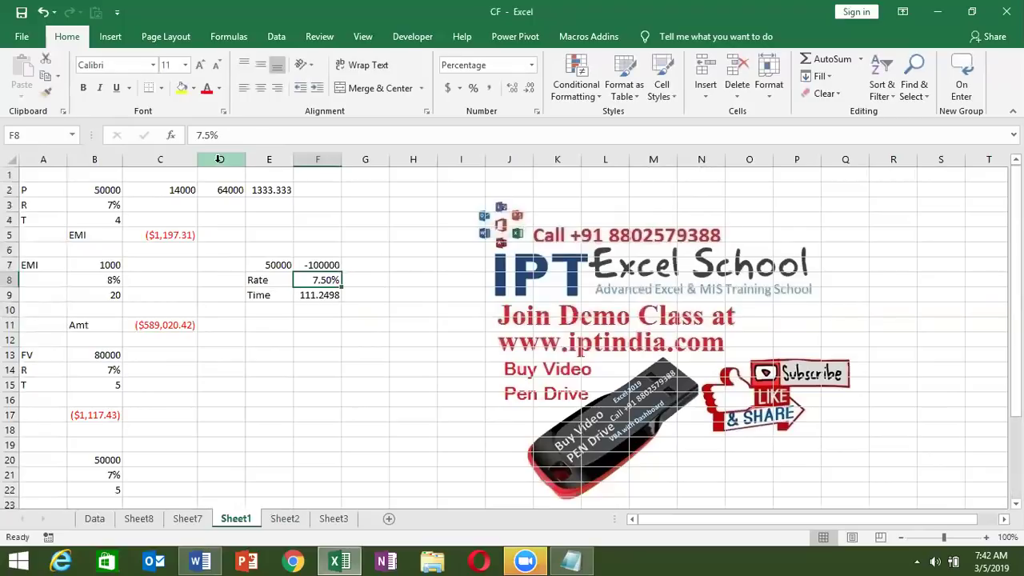
{"action": "left_click", "coordinate": [309, 299]}
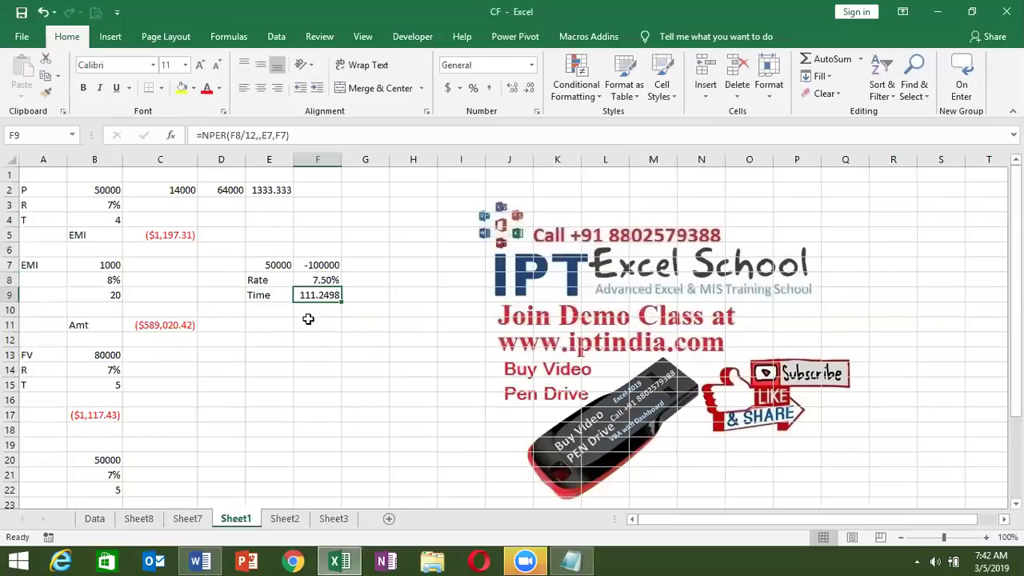
Enter =F9/12 in F10 to convert the term to 9.270814 years.
{"action": "left_click", "coordinate": [308, 319]}
{"action": "type", "text": "="}
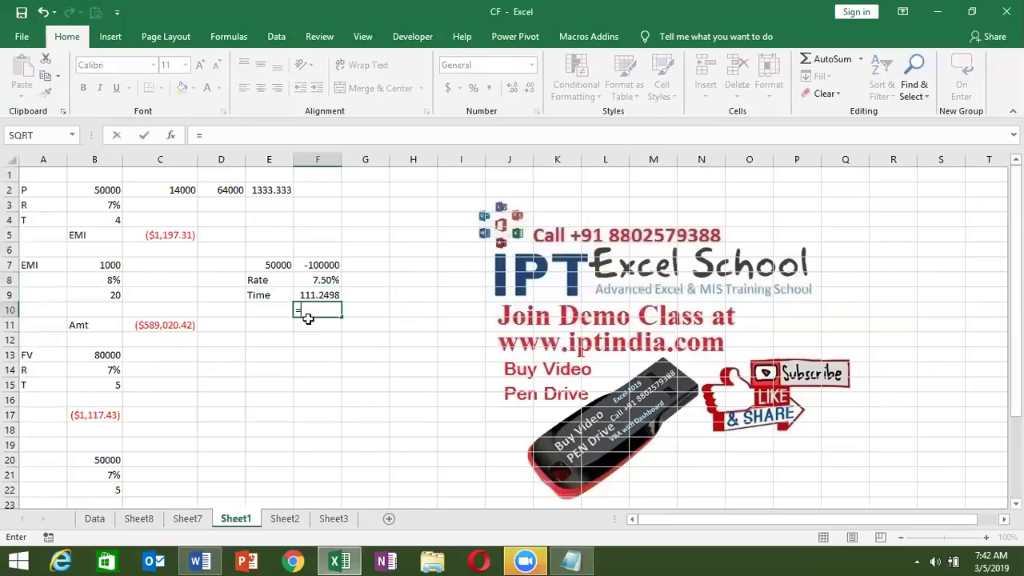
{"action": "key", "text": "Up"}
{"action": "type", "text": "/12"}
{"action": "key", "text": "Return"}
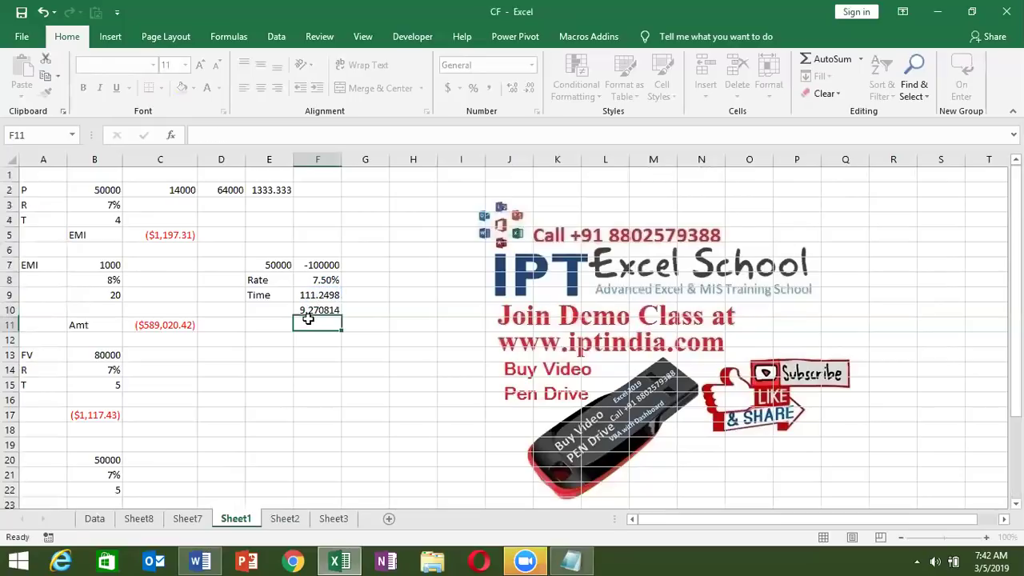
{"action": "key", "text": "Up"}
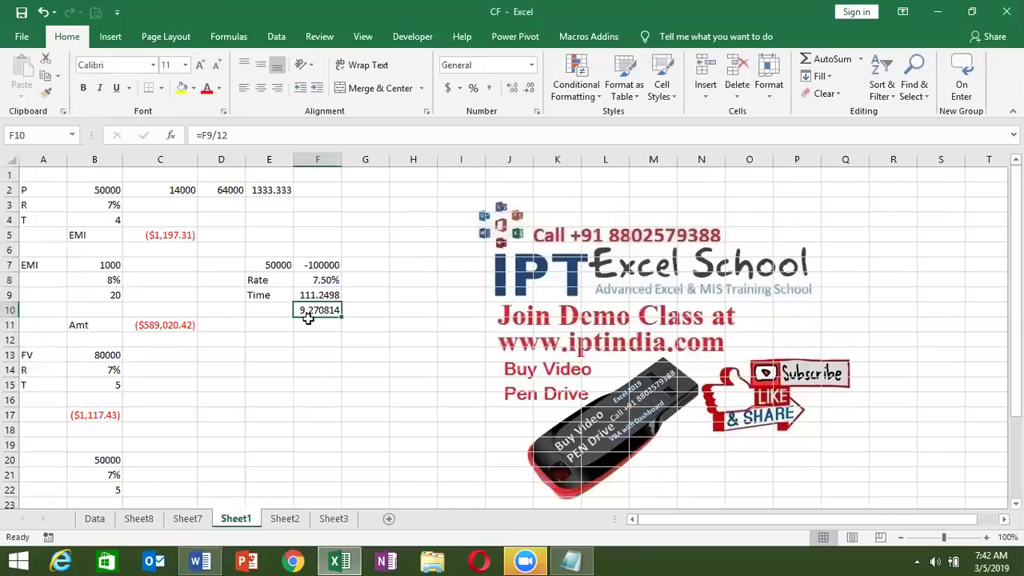
Copy the two amounts in E7:F7.
{"action": "key", "text": "Down"}
{"action": "key", "text": "Up"}
{"action": "key", "text": "Up"}
{"action": "key", "text": "Up"}
{"action": "key", "text": "Up"}
{"action": "key", "text": "Down"}
{"action": "key", "text": "Down"}
{"action": "key", "text": "Up"}
{"action": "key", "text": "Up"}
{"action": "key", "text": "Left"}
{"action": "key", "text": "shift+Right"}
{"action": "key", "text": "ctrl+c"}
{"action": "key", "text": "Down"}
{"action": "key", "text": "Down"}
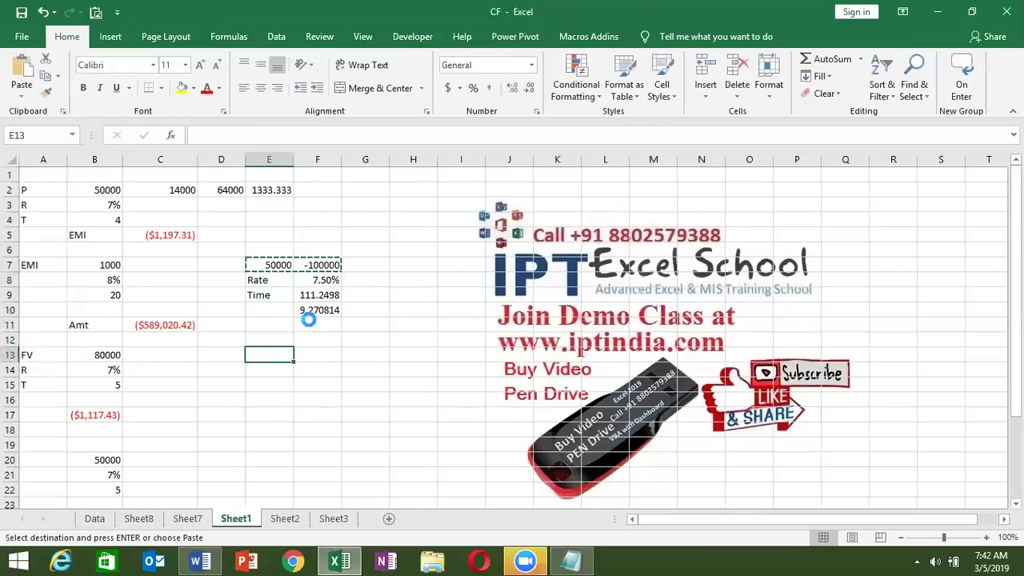
Paste the amounts into E13:F13 and add a 'T' label with 9 years in E14.
{"action": "key", "text": "ctrl+v"}
{"action": "key", "text": "Down"}
{"action": "type", "text": "9"}
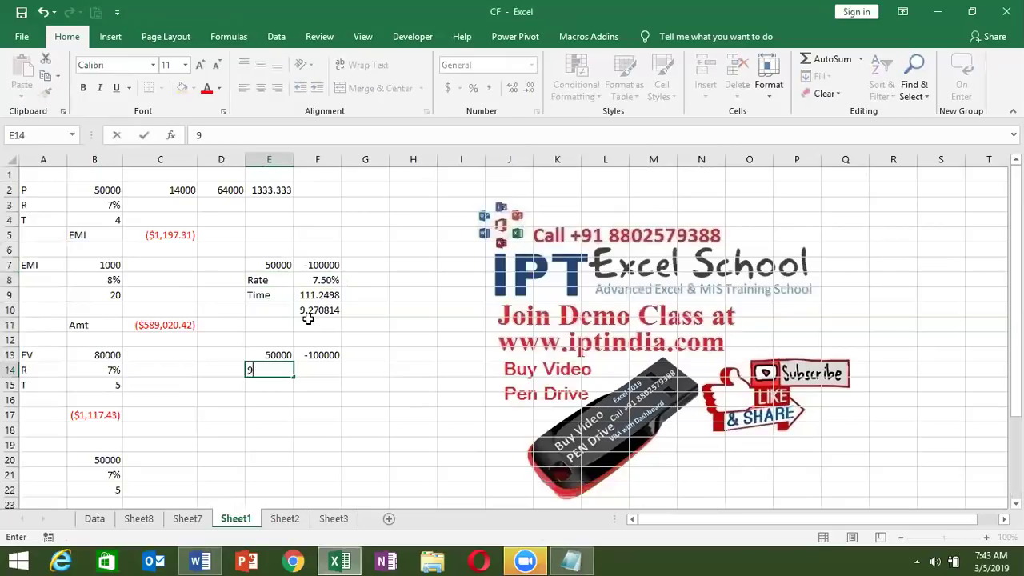
{"action": "key", "text": "Escape"}
{"action": "key", "text": "Left"}
{"action": "type", "text": "T"}
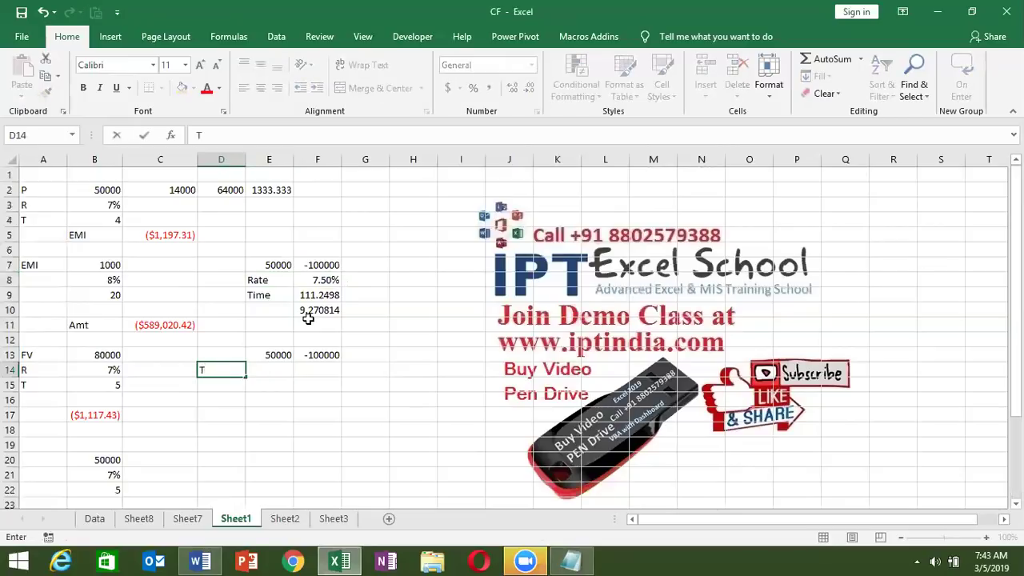
{"action": "key", "text": "Tab"}
{"action": "key", "text": "F2"}
{"action": "type", "text": "9"}
{"action": "key", "text": "Return"}
Label E15 'Rate' and enter =RATE(E14*12,,E13,F13) in F15.
{"action": "key", "text": "Right"}
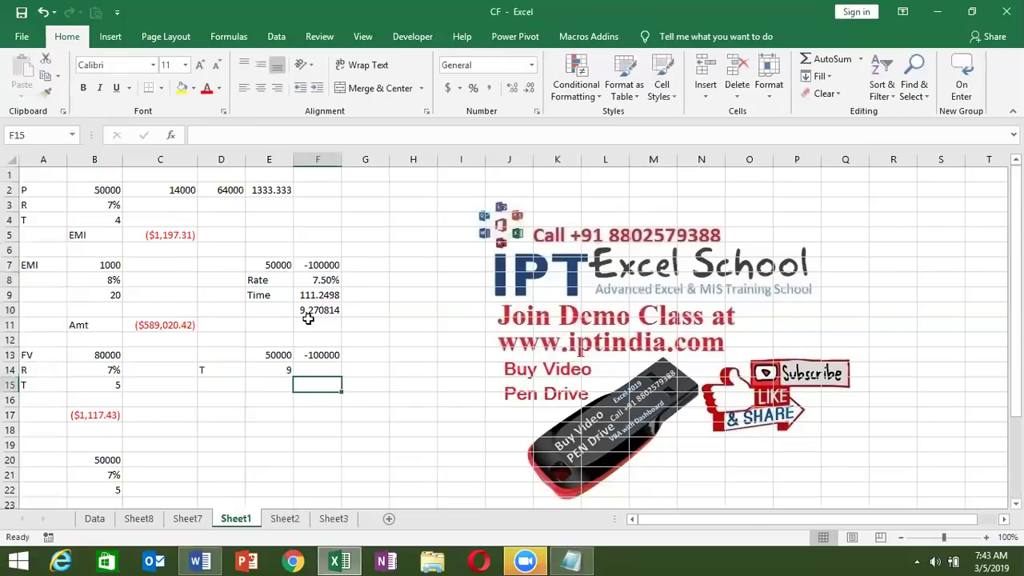
{"action": "key", "text": "Left"}
{"action": "type", "text": "Ra"}
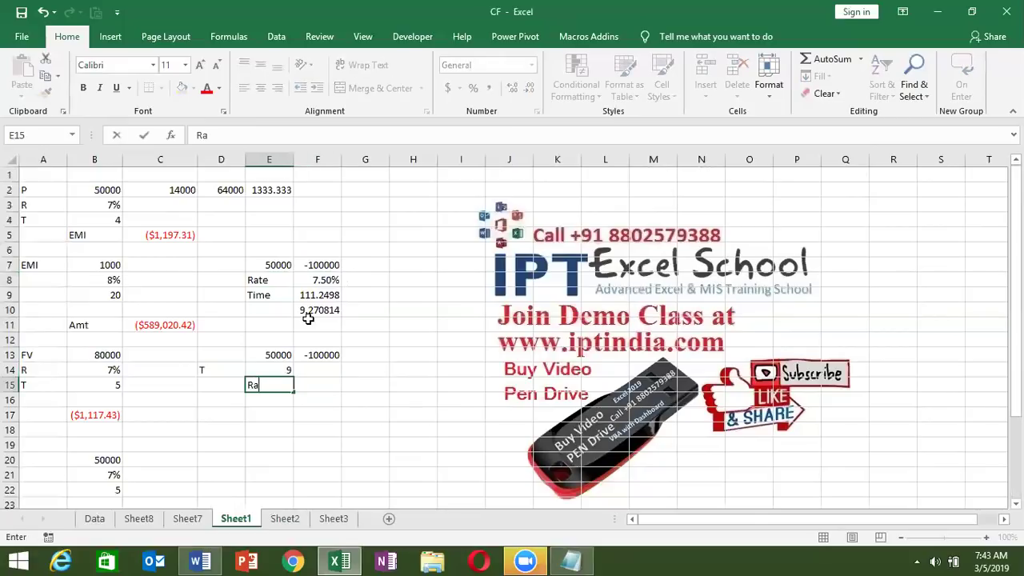
{"action": "type", "text": "te"}
{"action": "key", "text": "Tab"}
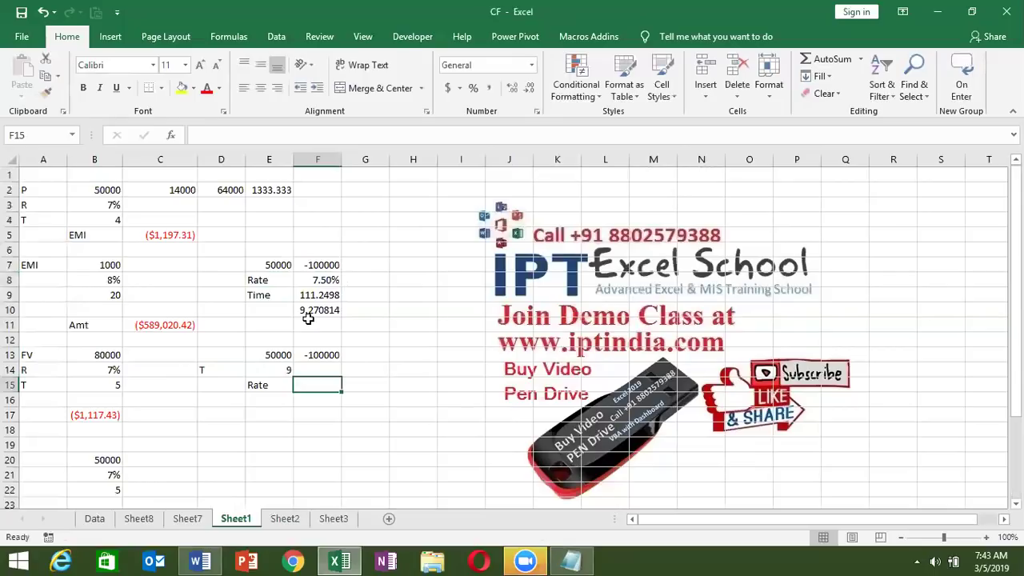
{"action": "type", "text": "="}
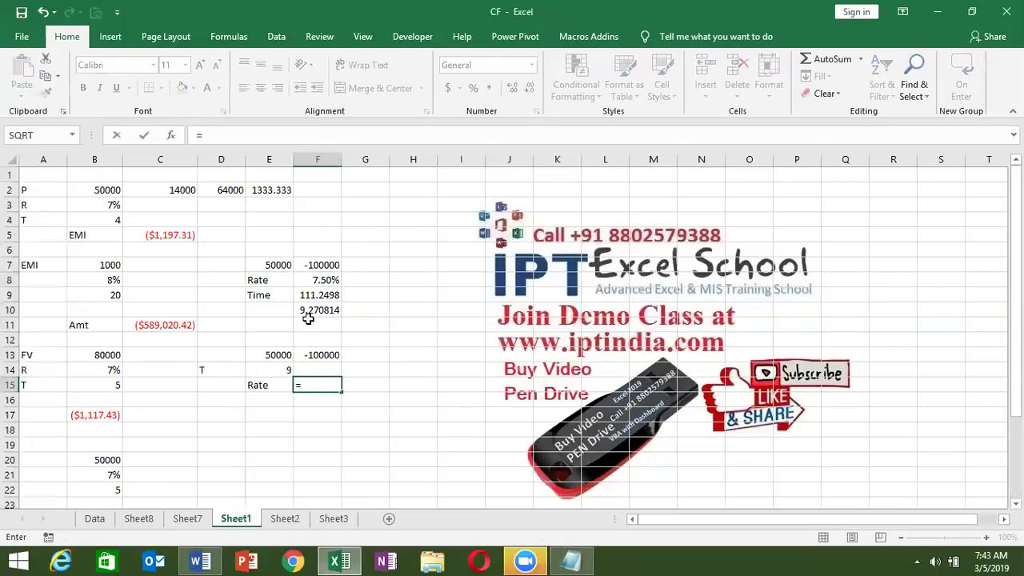
{"action": "type", "text": "rat"}
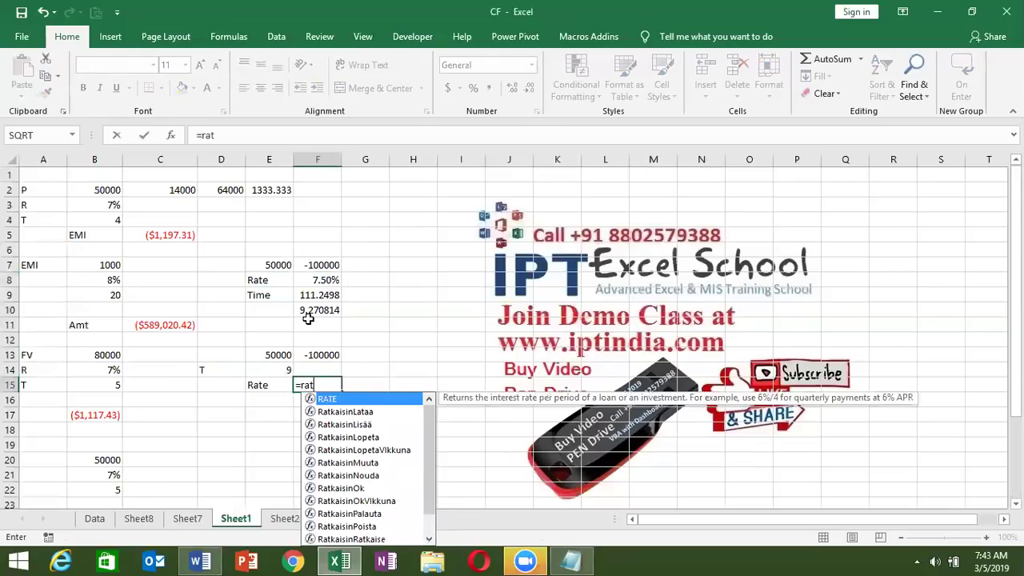
{"action": "key", "text": "Tab"}
{"action": "left_click", "coordinate": [282, 370]}
{"action": "type", "text": "*12,,"}
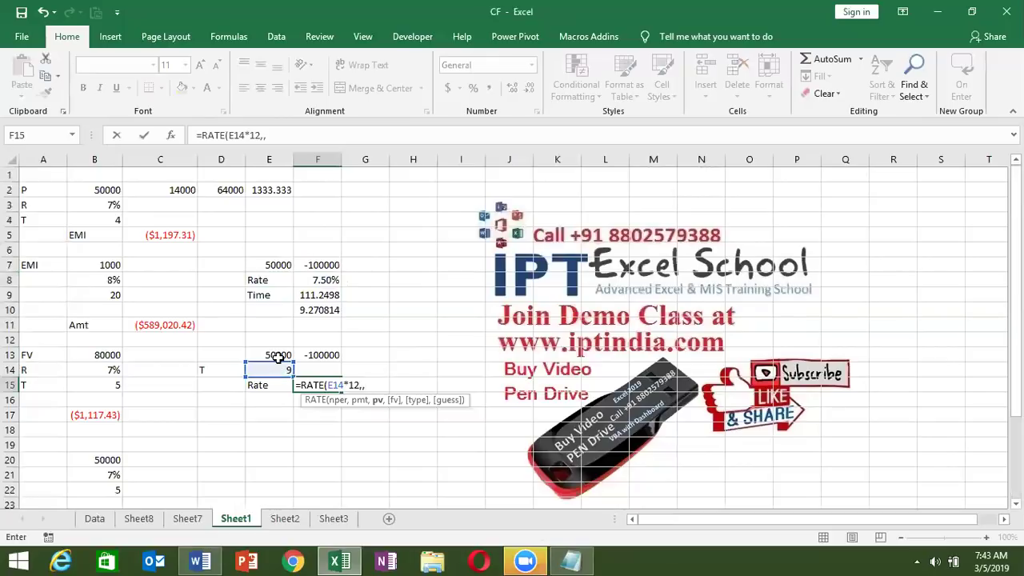
{"action": "left_click", "coordinate": [276, 355]}
{"action": "type", "text": ","}
{"action": "left_click", "coordinate": [316, 355]}
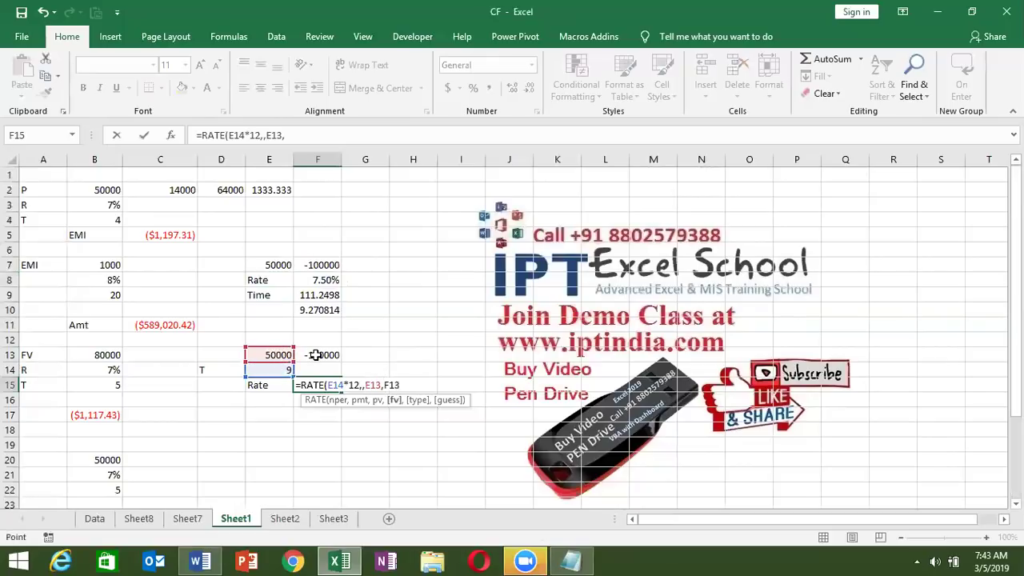
{"action": "key", "text": "Return"}
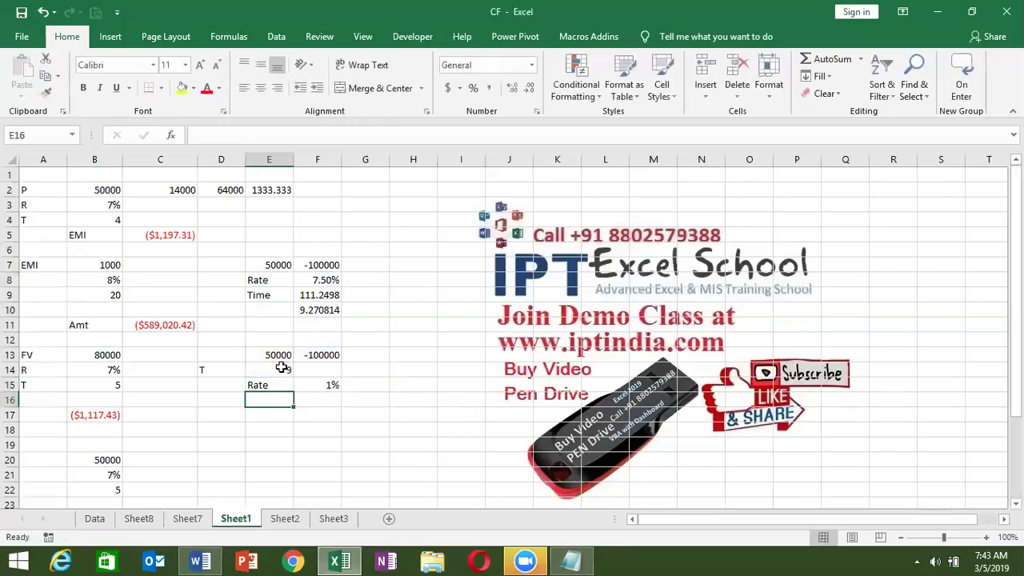
{"action": "key", "text": "Up"}
{"action": "key", "text": "Right"}
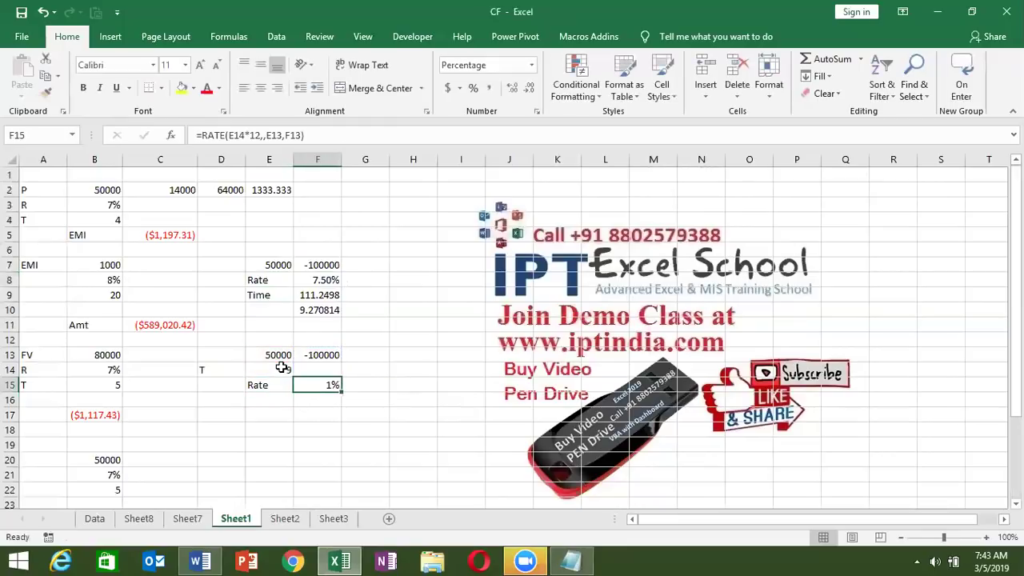
Enter =F15*12 in G15 and show it as a two-decimal percentage, 7.73%.
{"action": "key", "text": "Right"}
{"action": "type", "text": "="}
{"action": "key", "text": "Left"}
{"action": "type", "text": "*12"}
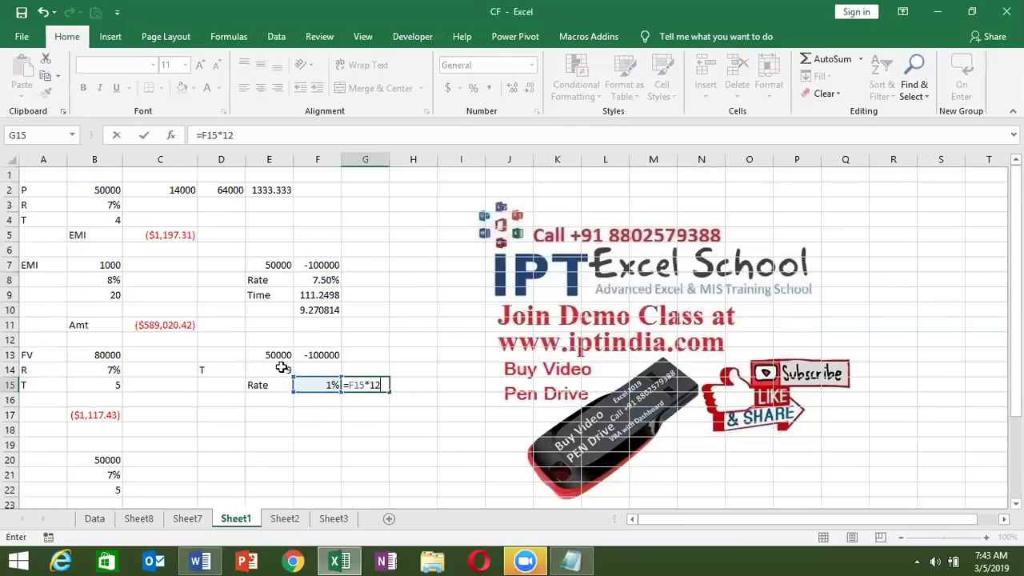
{"action": "key", "text": "Return"}
{"action": "key", "text": "Up"}
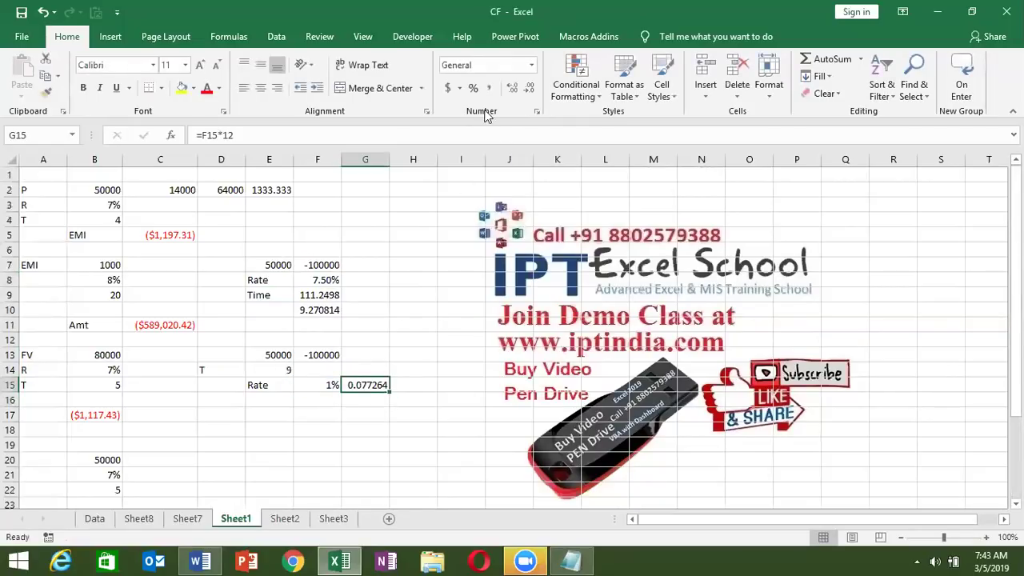
{"action": "left_click", "coordinate": [474, 88]}
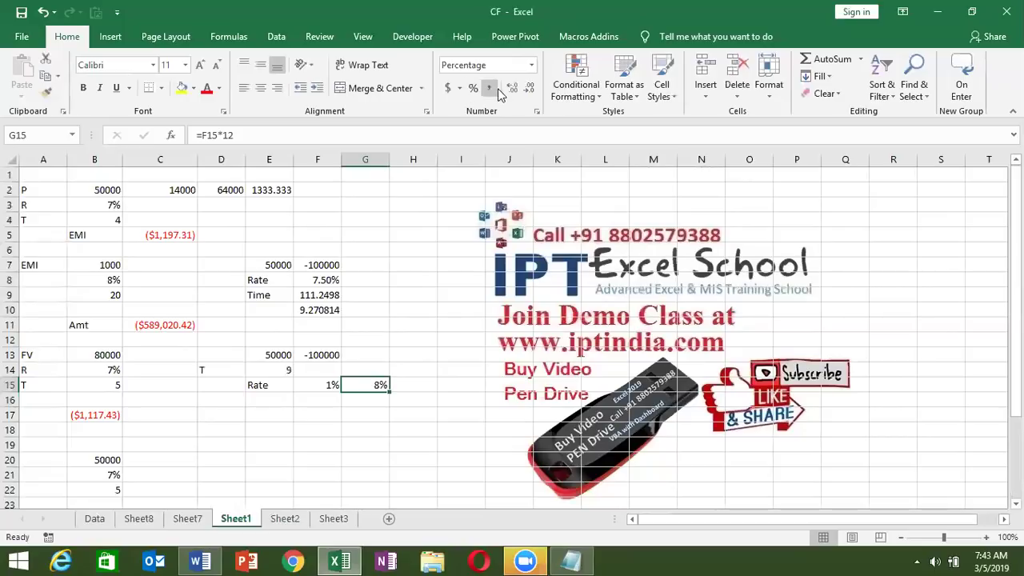
{"action": "left_click", "coordinate": [515, 86]}
{"action": "left_click", "coordinate": [514, 86]}
{"action": "left_click", "coordinate": [332, 310]}
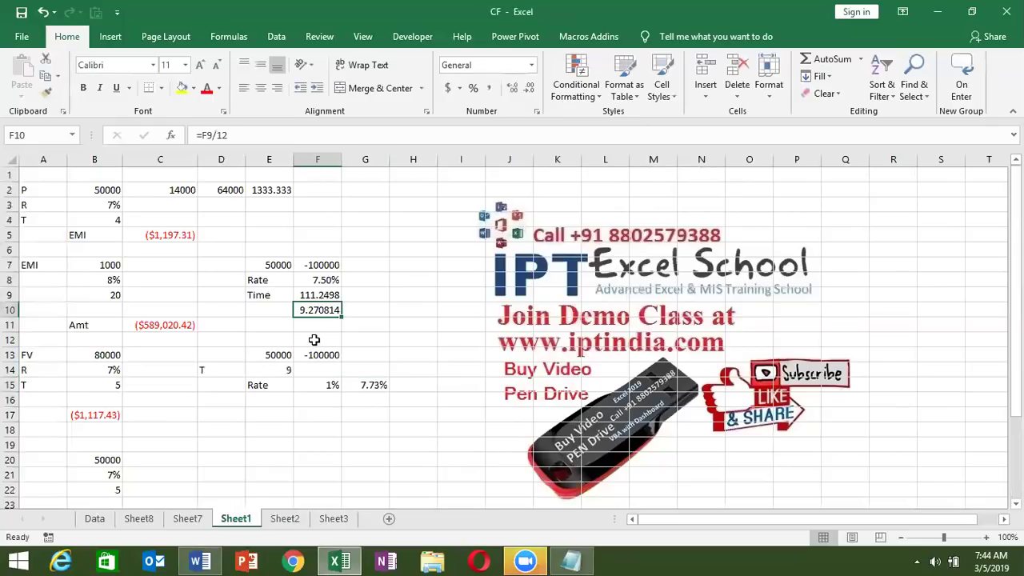
{"action": "left_click", "coordinate": [286, 368]}
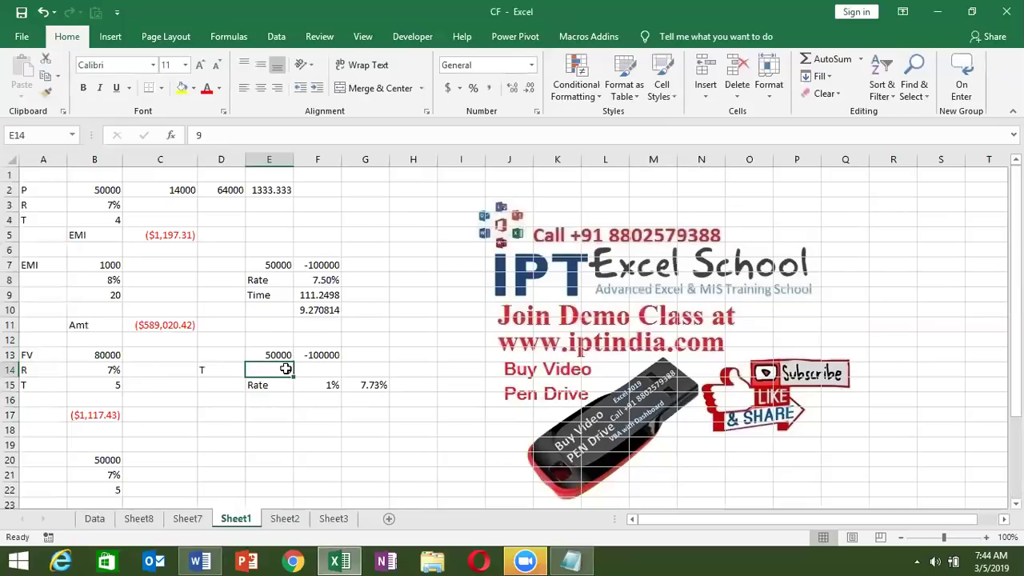
{"action": "left_click", "coordinate": [235, 134]}
{"action": "type", "text": ".27"}
{"action": "key", "text": "Return"}
{"action": "key", "text": "Up"}
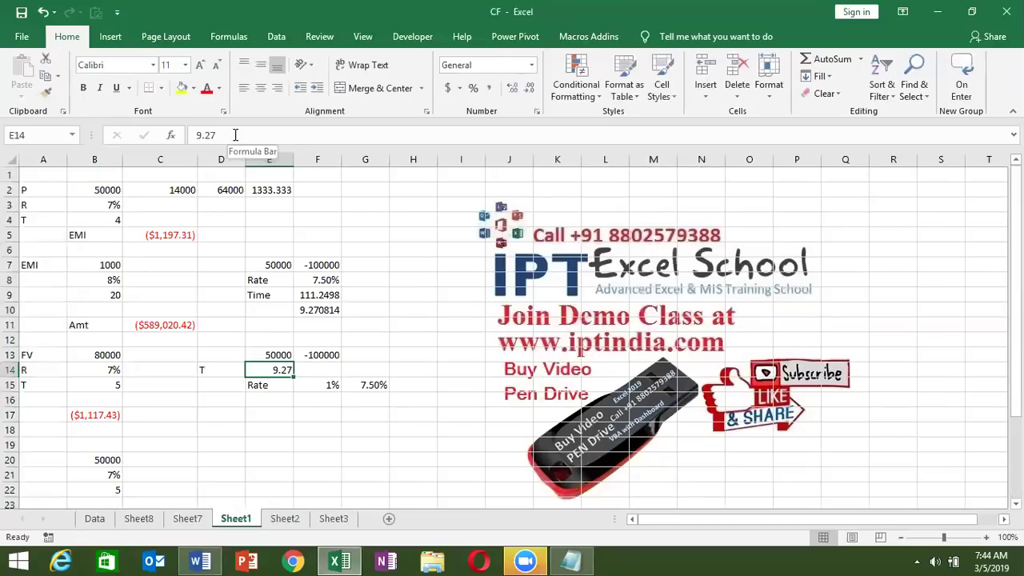
{"action": "key", "text": "ctrl+z"}
{"action": "key", "text": "Up"}
{"action": "key", "text": "Up"}
{"action": "key", "text": "Up"}
{"action": "key", "text": "Up"}
{"action": "key", "text": "Up"}
{"action": "key", "text": "Up"}
{"action": "key", "text": "Down"}
{"action": "key", "text": "Down"}
{"action": "key", "text": "Down"}
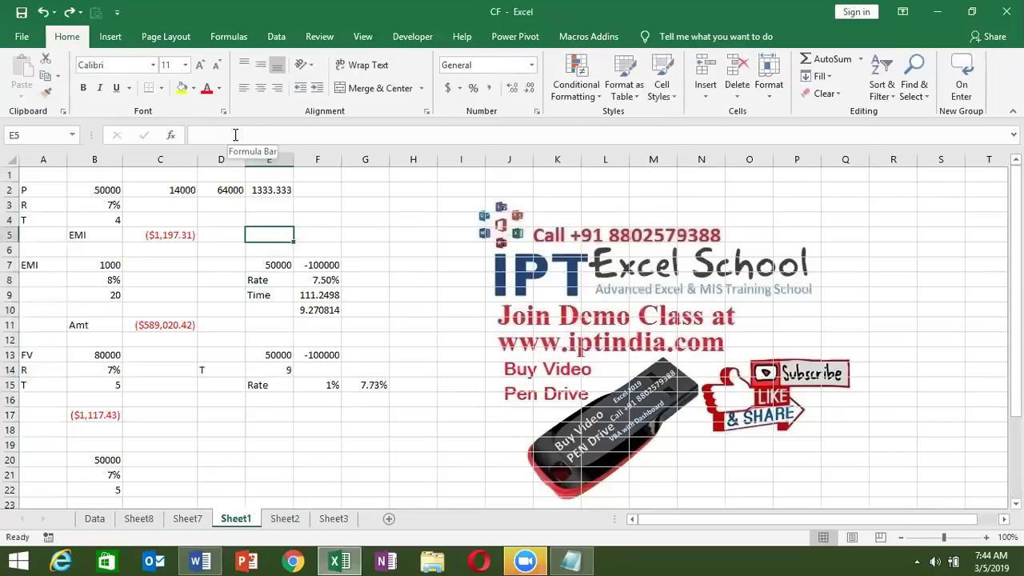
Enter 20 as the payment count in D5.
{"action": "key", "text": "Left"}
{"action": "key", "text": "Left"}
{"action": "key", "text": "Left"}
{"action": "key", "text": "Right"}
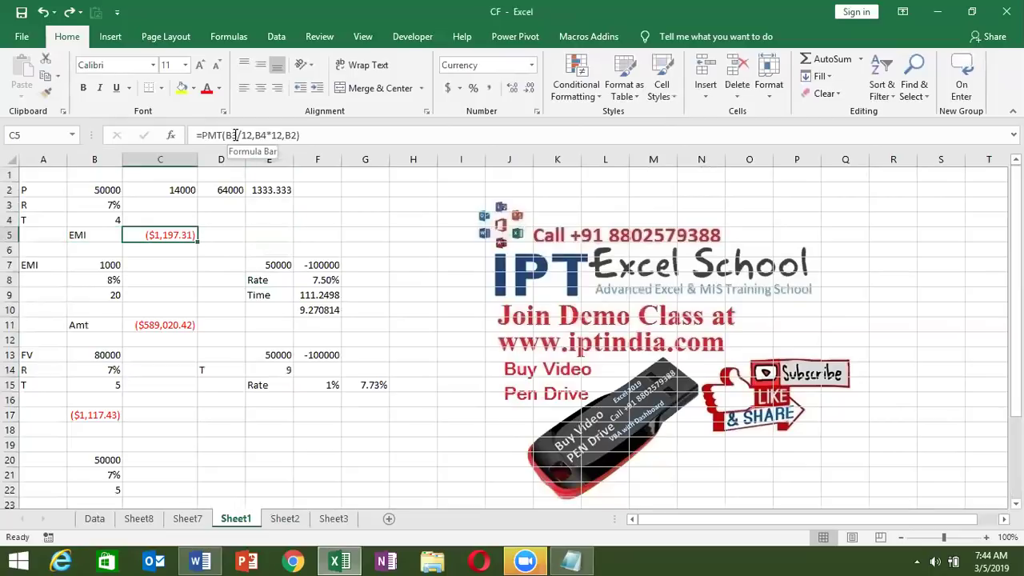
{"action": "key", "text": "Up"}
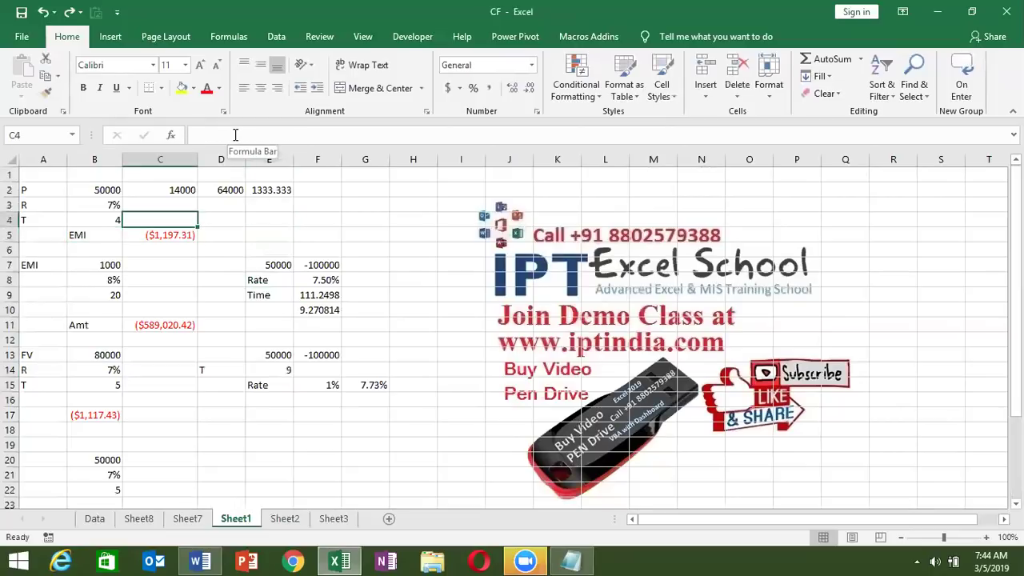
{"action": "key", "text": "Left"}
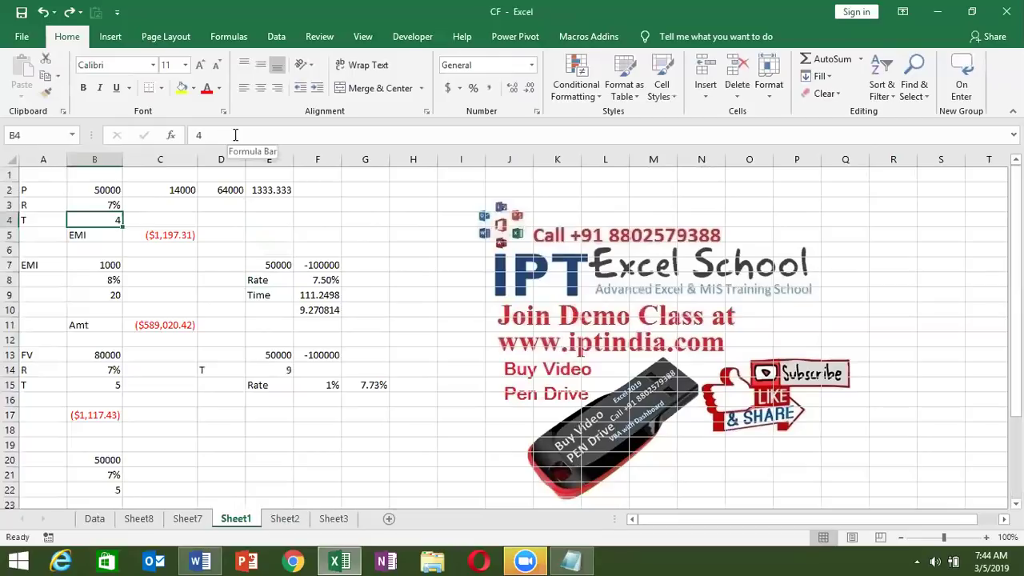
{"action": "key", "text": "Right"}
{"action": "key", "text": "Right"}
{"action": "key", "text": "Down"}
{"action": "type", "text": "20"}
{"action": "key", "text": "Right"}
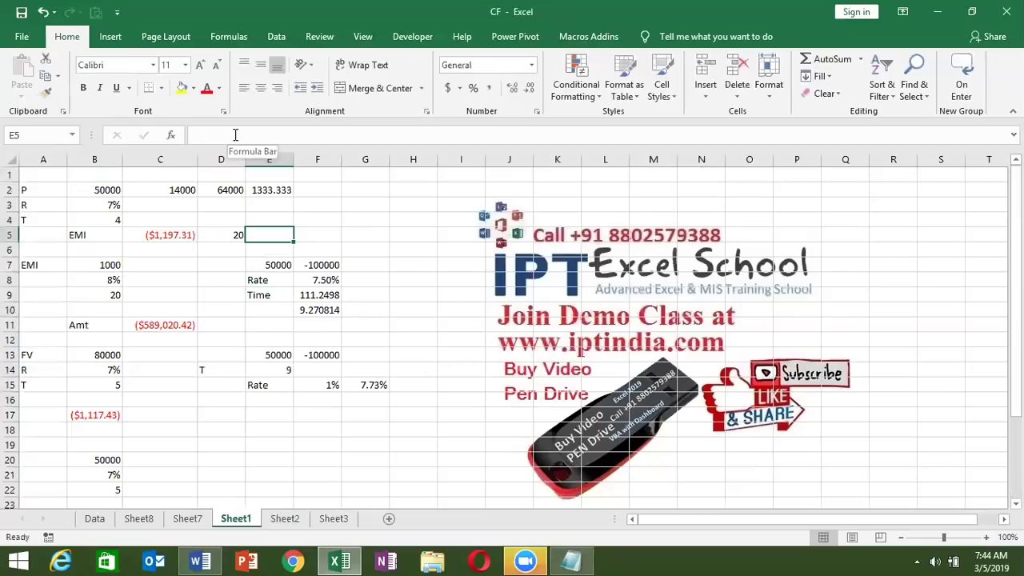
Enter =C5*D5 in E5 for a total EMI of ($23,946.24).
{"action": "type", "text": "="}
{"action": "key", "text": "Left"}
{"action": "key", "text": "Left"}
{"action": "type", "text": "*"}
{"action": "key", "text": "Left"}
{"action": "key", "text": "Return"}
{"action": "key", "text": "Up"}
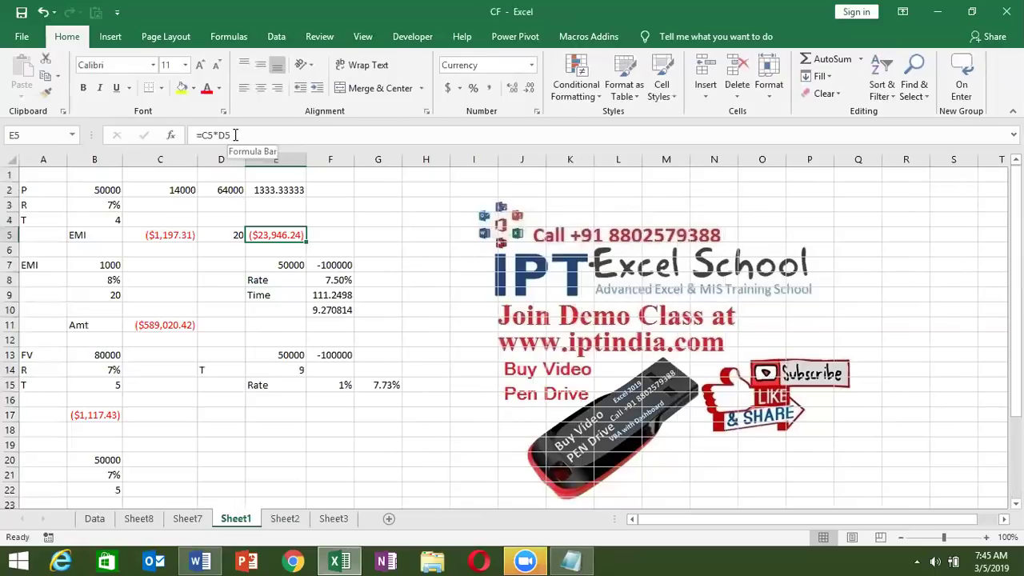
{"action": "left_click", "coordinate": [290, 521]}
{"action": "left_click", "coordinate": [204, 366]}
{"action": "key", "text": "ctrl+Up"}
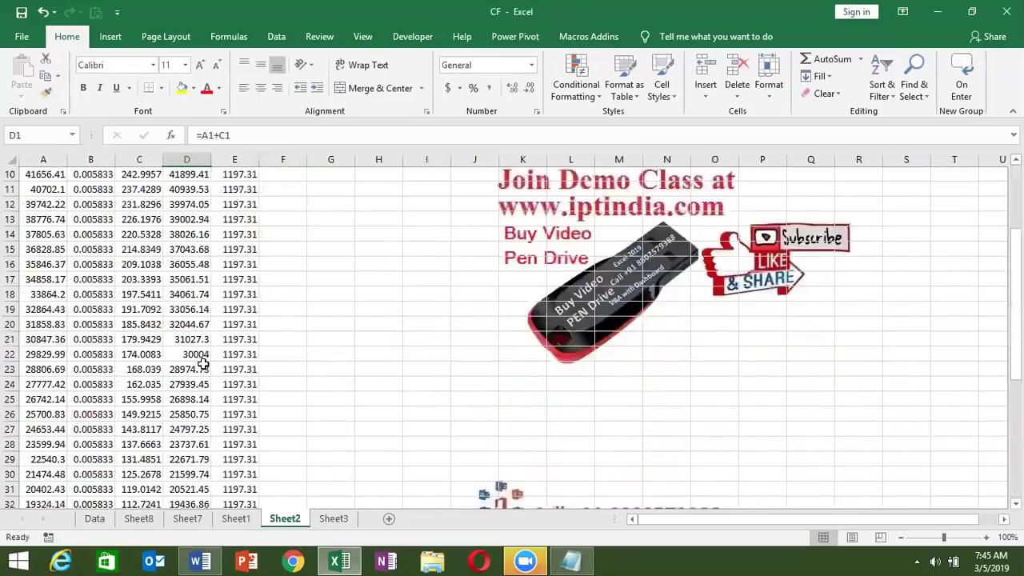
{"action": "key", "text": "Down"}
{"action": "key", "text": "Up"}
{"action": "key", "text": "Left"}
{"action": "key", "text": "shift+Down"}
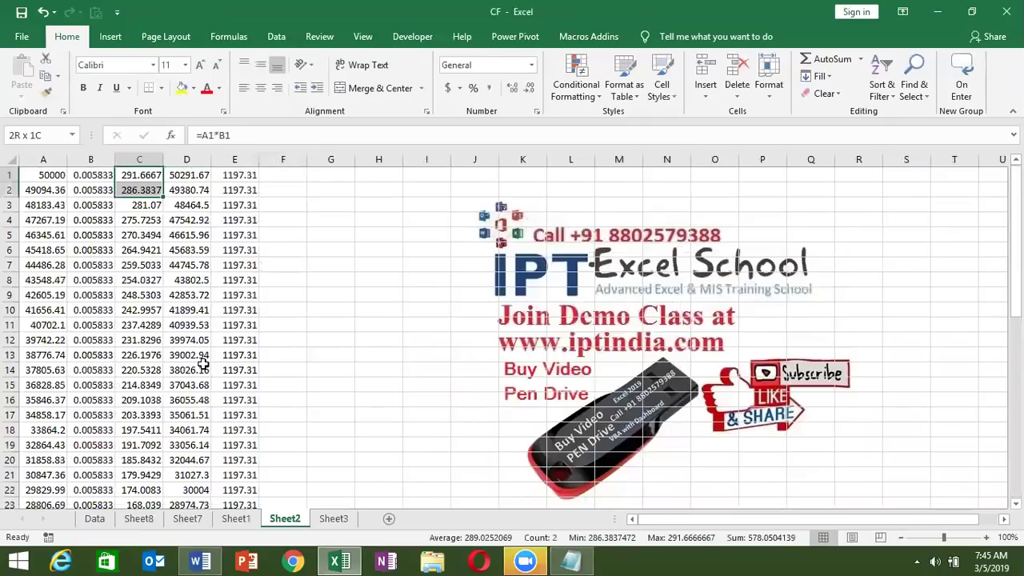
{"action": "key", "text": "shift+Down"}
{"action": "key", "text": "shift+Down"}
{"action": "key", "text": "shift+Down"}
{"action": "key", "text": "shift+Down"}
{"action": "key", "text": "shift+Down"}
{"action": "key", "text": "shift+Down"}
{"action": "key", "text": "shift+Down"}
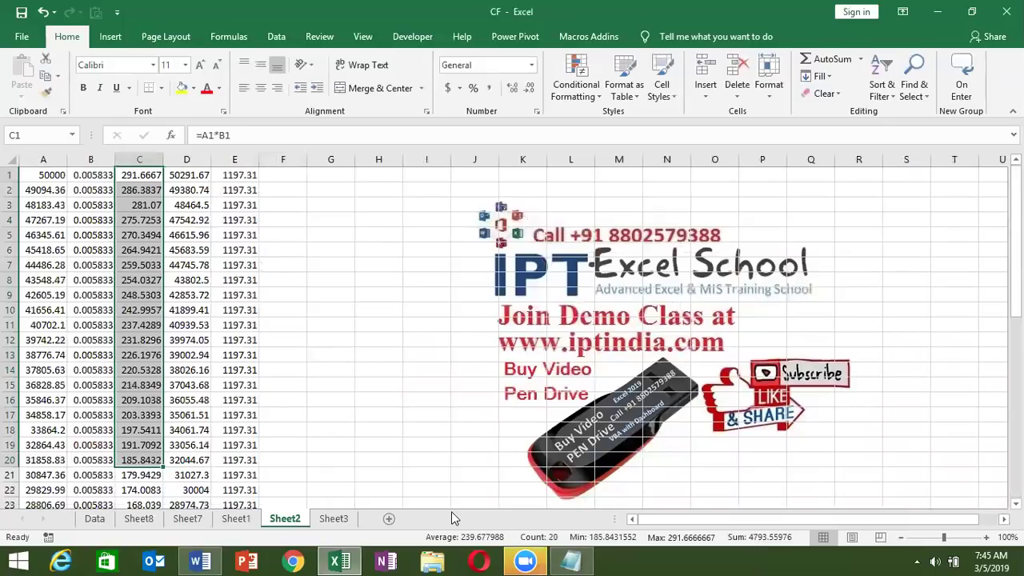
{"action": "left_click", "coordinate": [231, 519]}
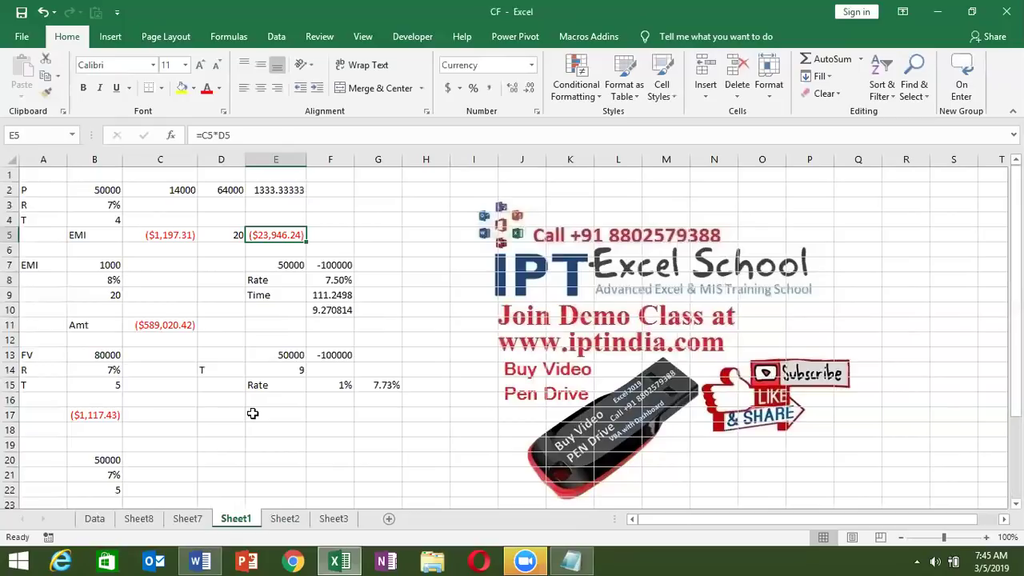
Review B2, C2 and D2, then select D2's =B2+C2 total and show the Formulas ribbon.
{"action": "left_click", "coordinate": [98, 187]}
{"action": "left_click", "coordinate": [183, 190]}
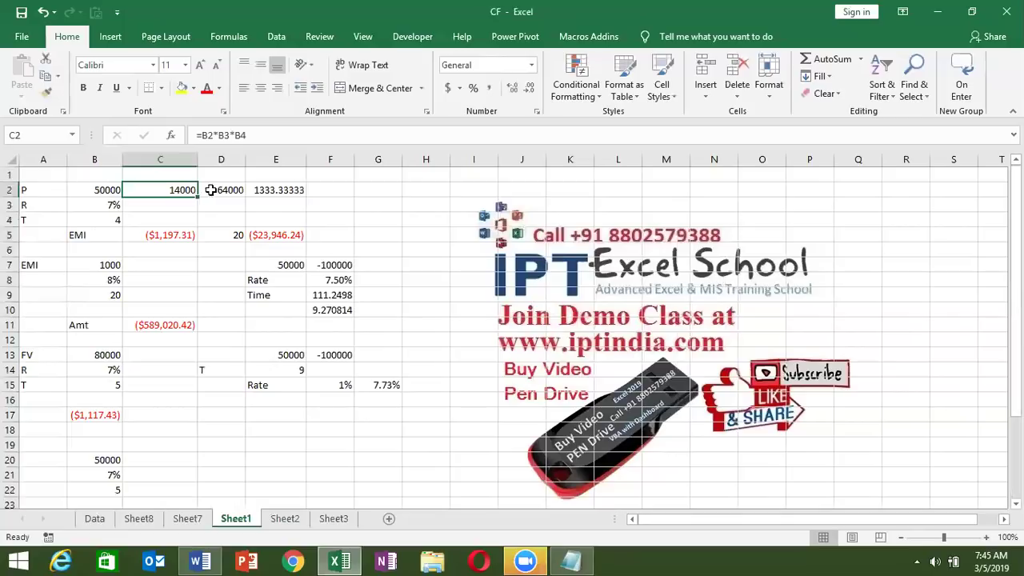
{"action": "left_click", "coordinate": [225, 188]}
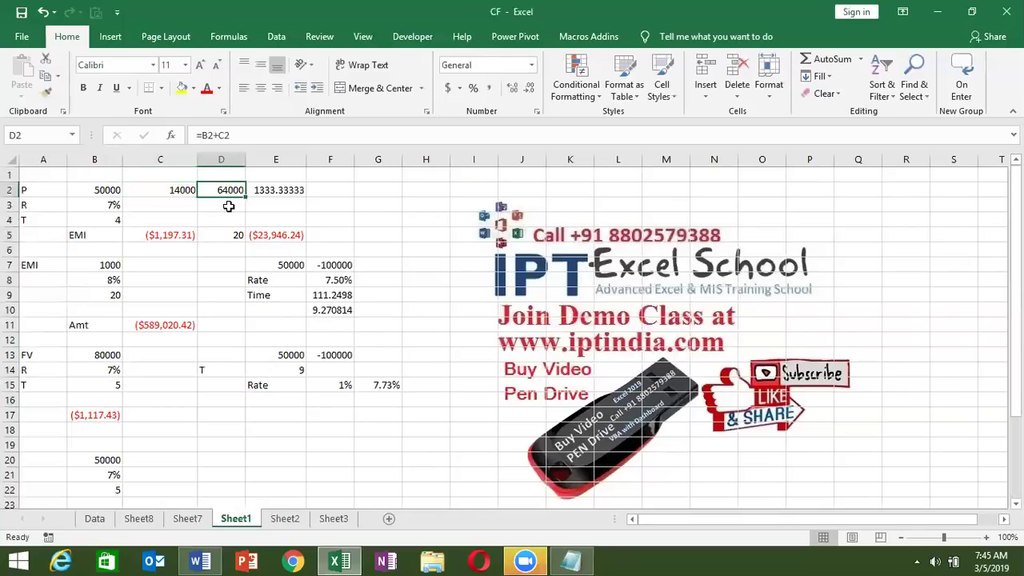
{"action": "left_click", "coordinate": [229, 206]}
{"action": "left_click", "coordinate": [233, 189]}
{"action": "left_click", "coordinate": [240, 40]}
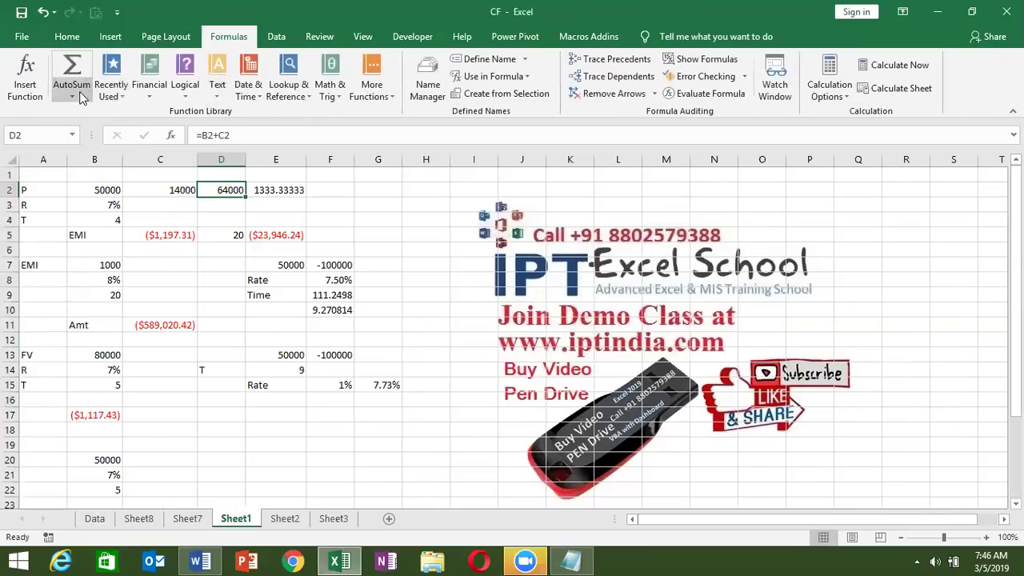
Insert DDB from the Financial functions list into D2's formula.
{"action": "left_click", "coordinate": [74, 96]}
{"action": "left_click", "coordinate": [148, 91]}
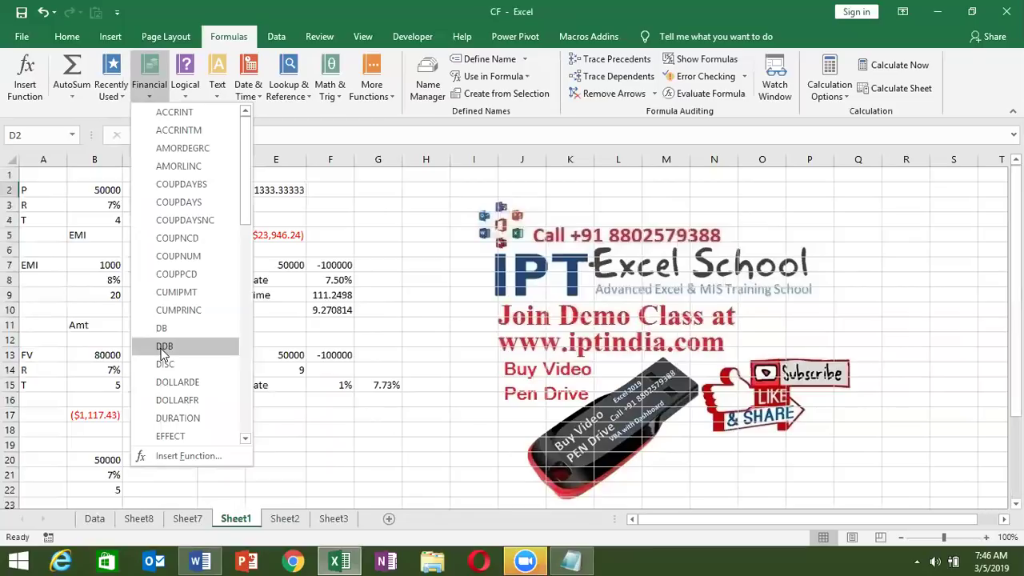
{"action": "left_click", "coordinate": [163, 347]}
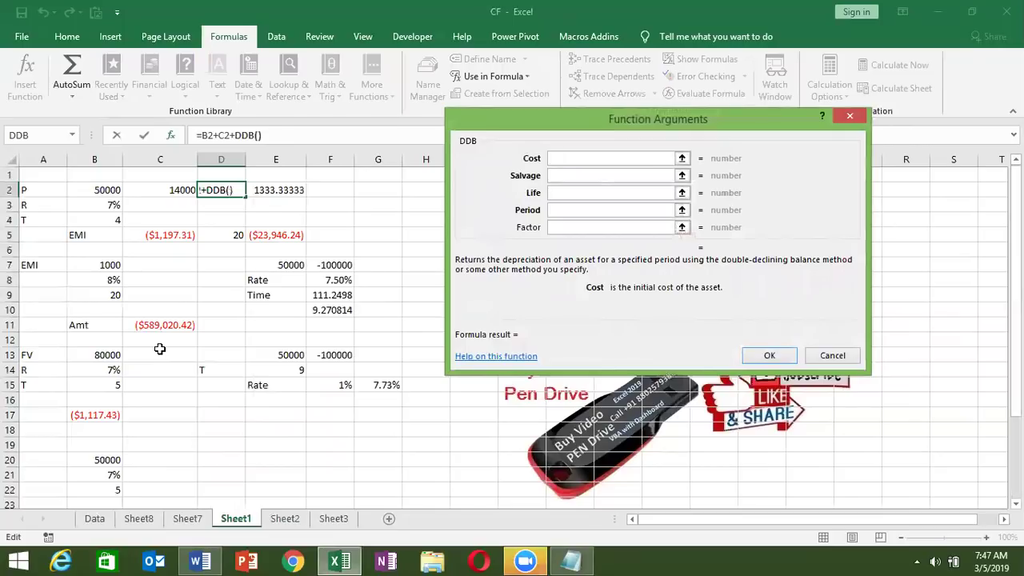
Fill the DDB arguments with cost 500000, salvage 10000, life 15, period 3 and confirm.
{"action": "type", "text": "5"}
{"action": "type", "text": "00000"}
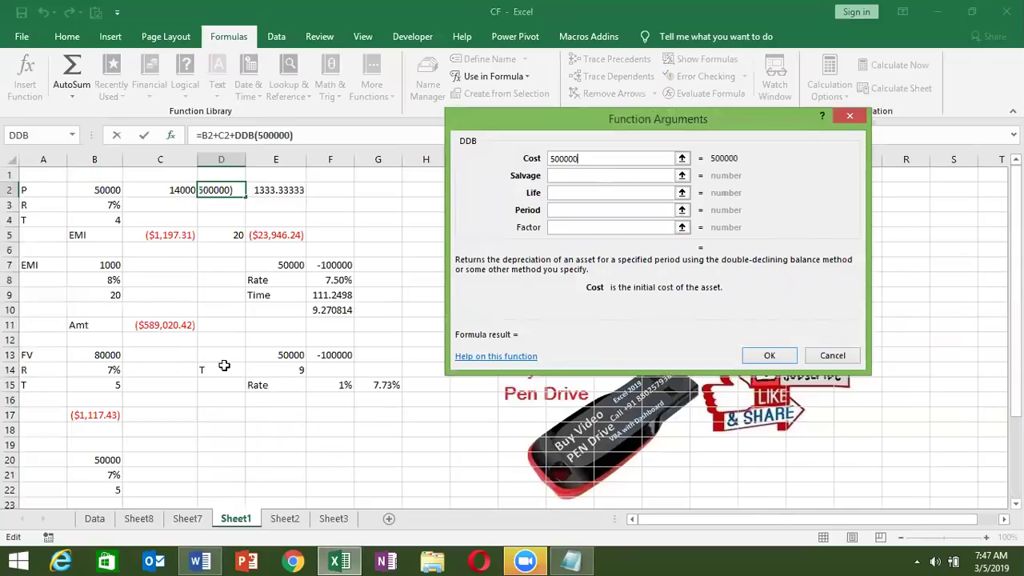
{"action": "left_click", "coordinate": [584, 174]}
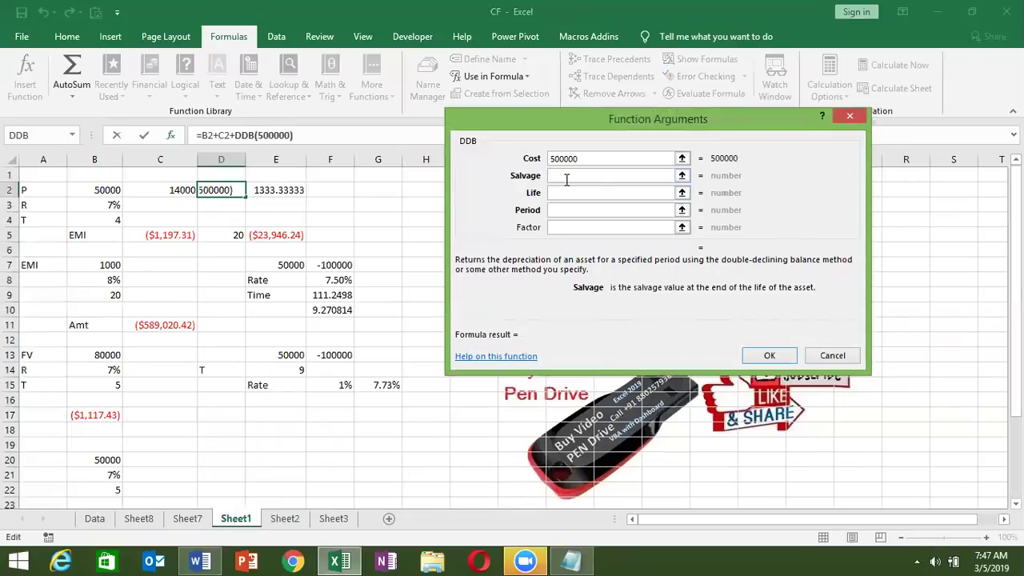
{"action": "type", "text": "10000"}
{"action": "left_click", "coordinate": [564, 193]}
{"action": "type", "text": "10"}
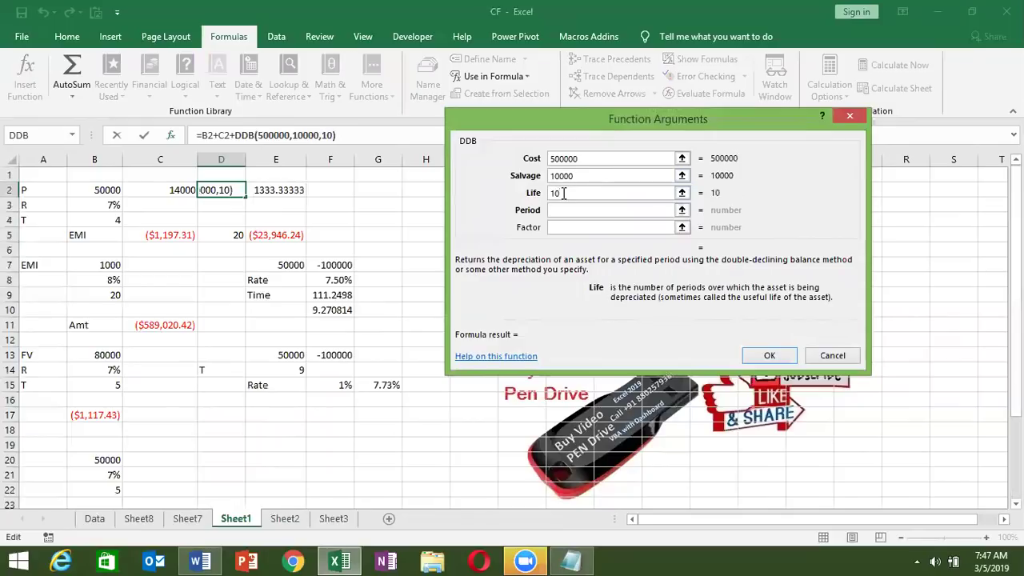
{"action": "key", "text": "BackSpace"}
{"action": "type", "text": "5"}
{"action": "left_click", "coordinate": [563, 204]}
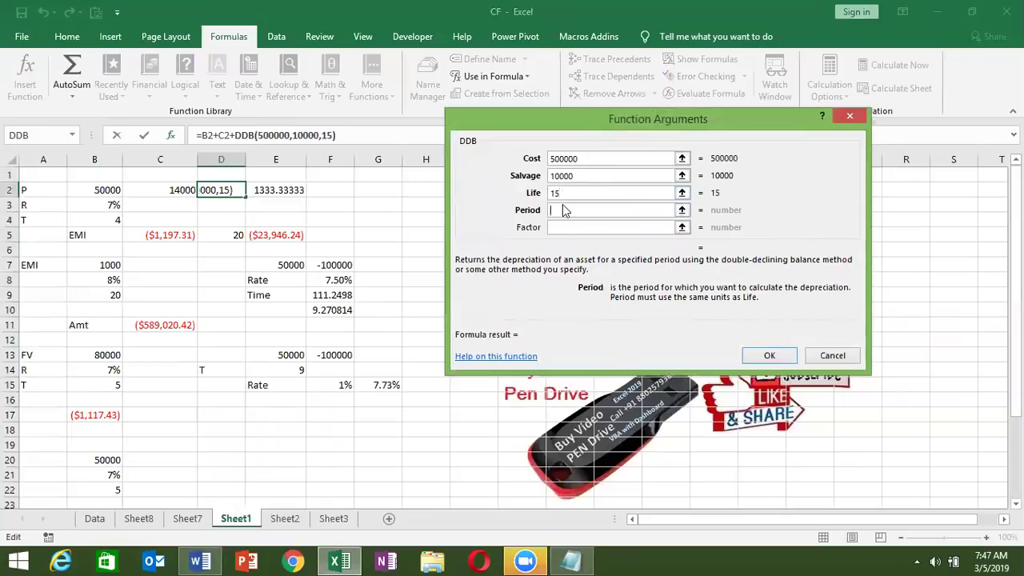
{"action": "type", "text": "3."}
{"action": "key", "text": "BackSpace"}
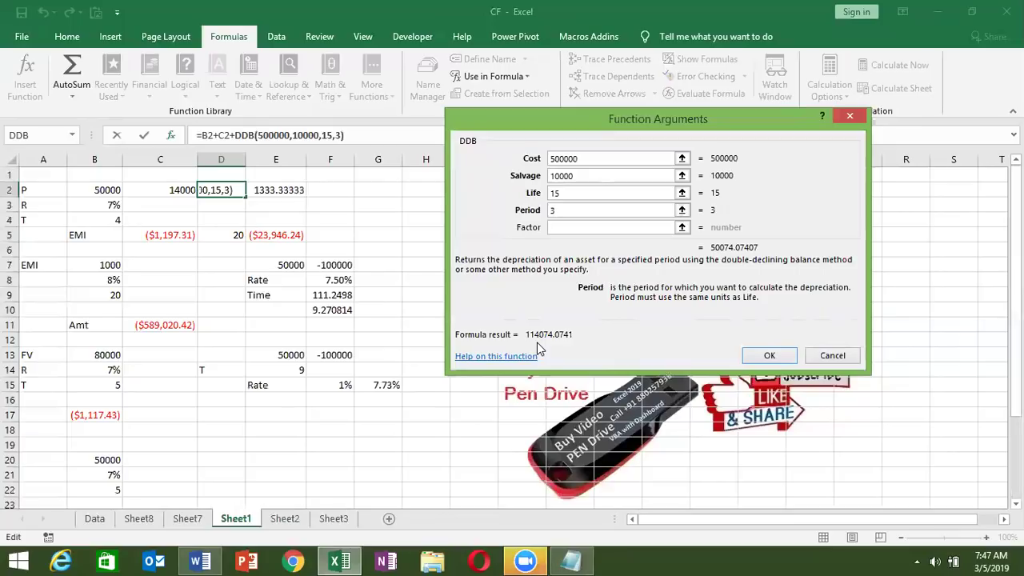
{"action": "left_click", "coordinate": [772, 354]}
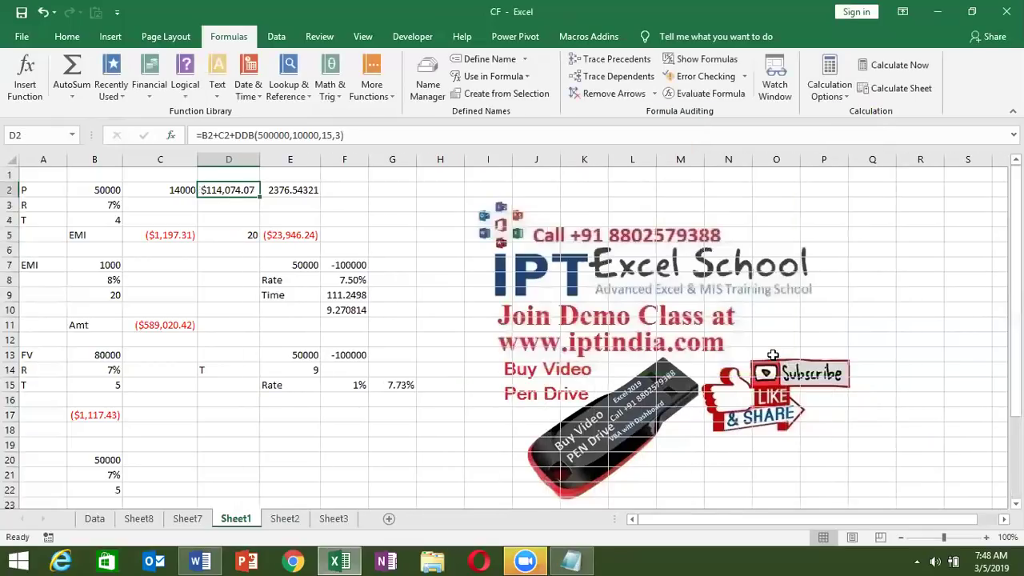
Re-edit D2's formula, recommit it, then undo the last change.
{"action": "left_click", "coordinate": [230, 136]}
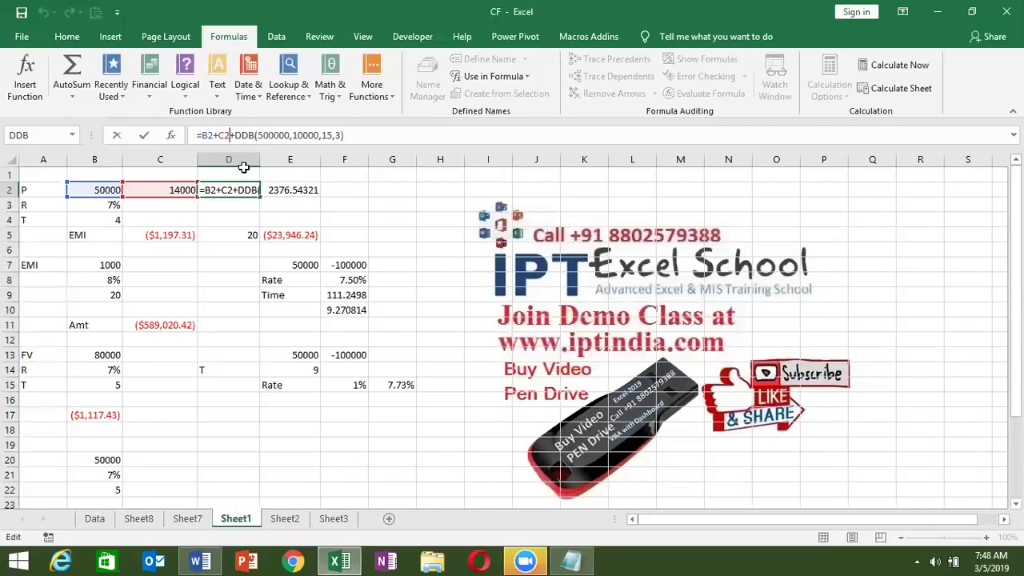
{"action": "key", "text": "ctrl+Return"}
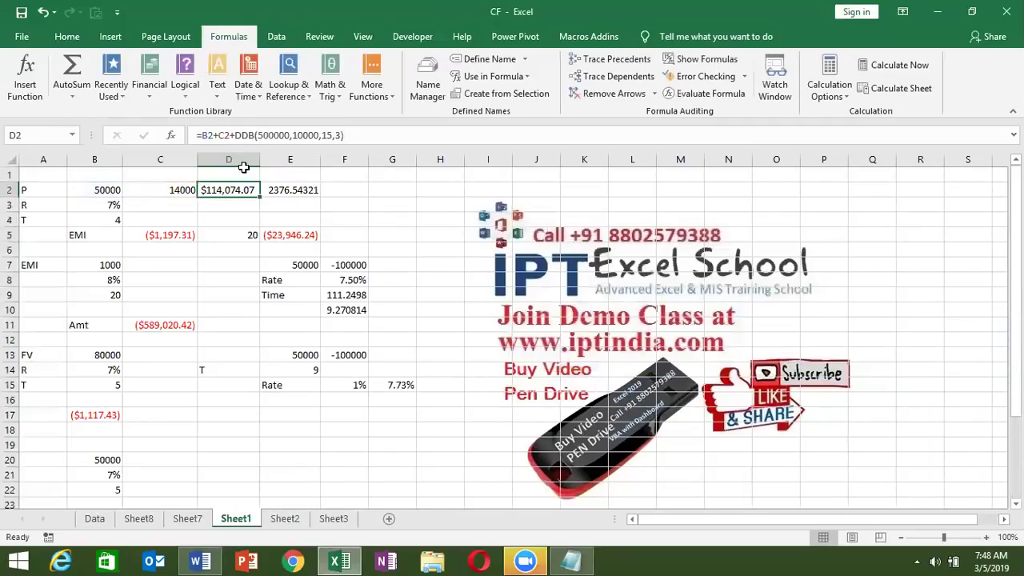
{"action": "key", "text": "ctrl+z"}
{"action": "key", "text": "super+d"}
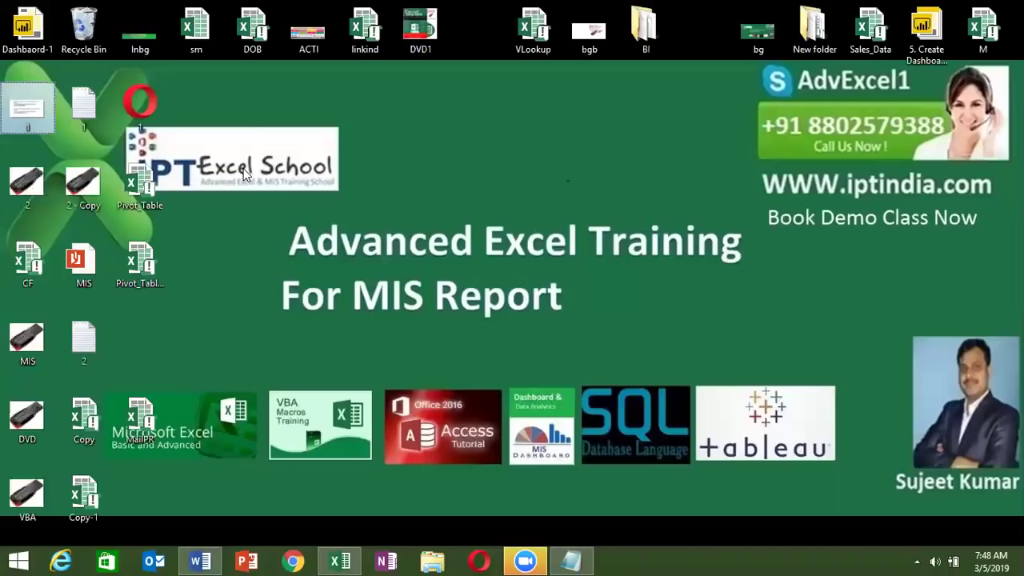